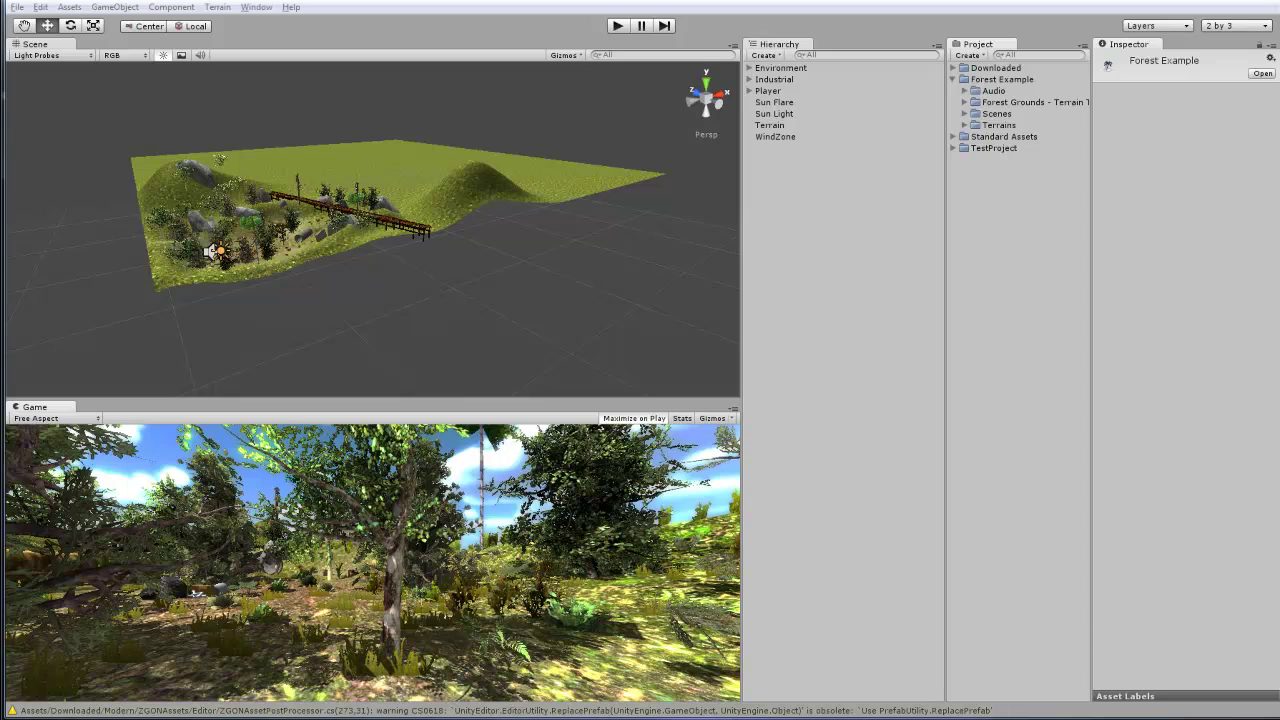
Turn on the skybox display in the Scene view and survey the forest clearing from above.
scroll(353, 280, up, 5)
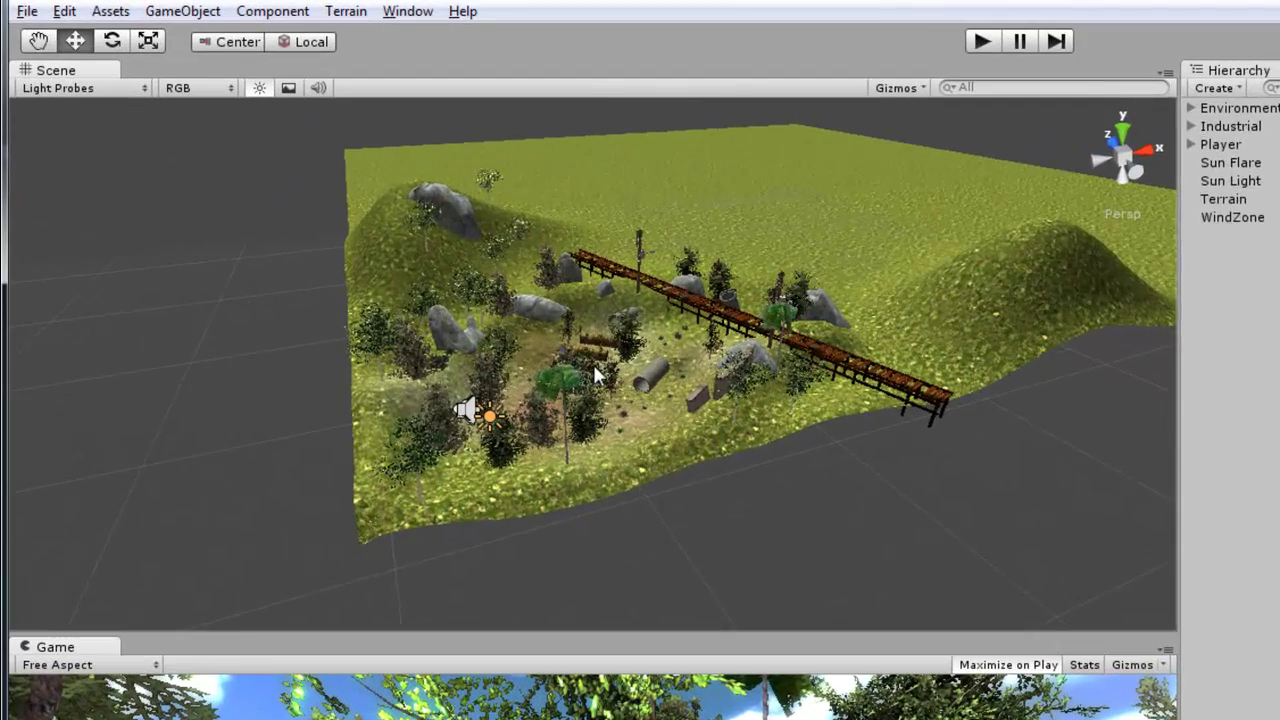
click(374, 229)
scroll(381, 229, up, 5)
alt+drag(606, 372, 274, 226)
click(231, 194)
scroll(783, 281, down, 2)
middle_drag(830, 272, 783, 281)
alt+drag(781, 275, 640, 398)
alt+drag(667, 322, 570, 216)
alt+drag(284, 100, 647, 456)
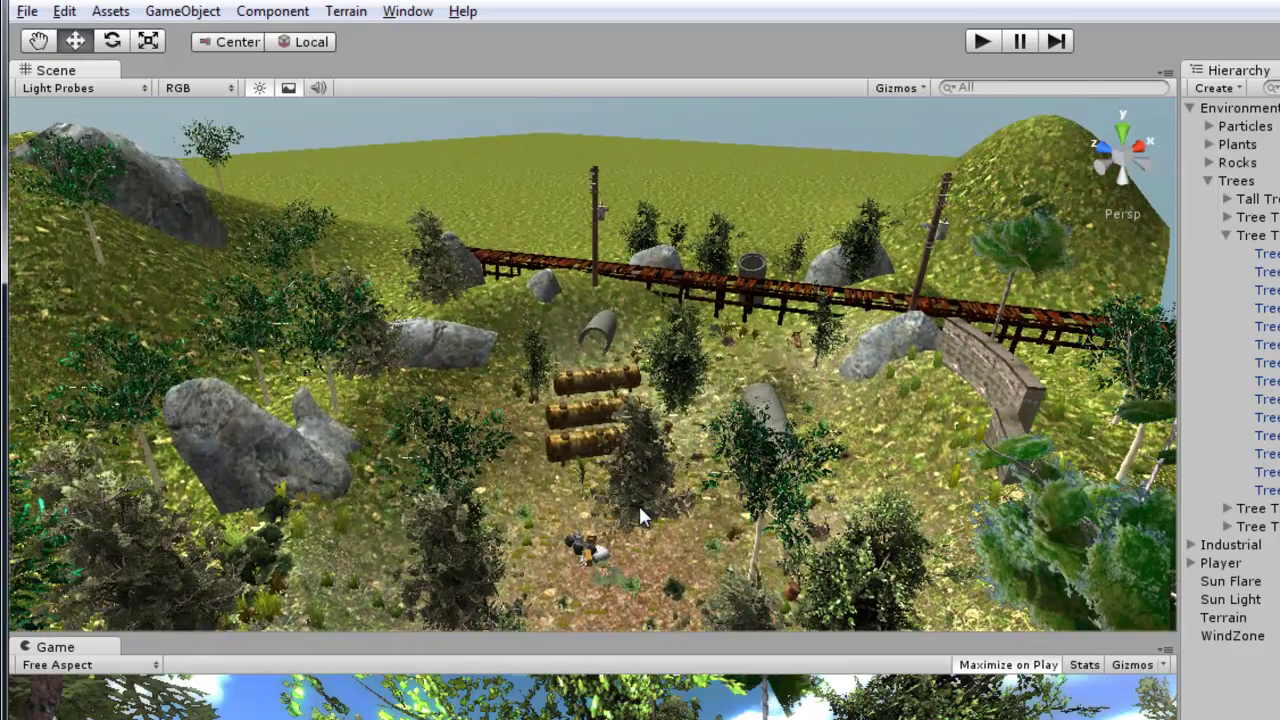
Select the leafy tree between the rusty oil tanks and the concrete pipe for a close look.
scroll(667, 403, down, 6)
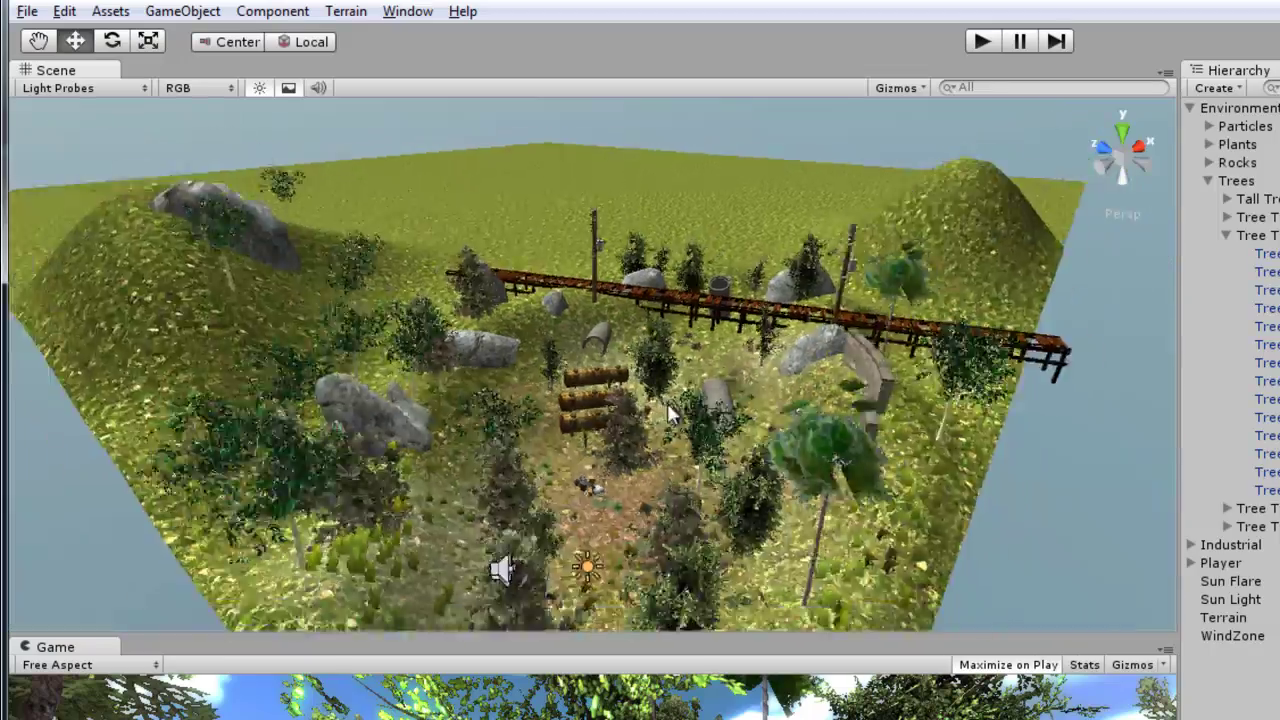
alt+drag(667, 403, 695, 396)
alt+scroll(922, 489, up, 6)
alt+scroll(843, 520, up, 4)
scroll(668, 350, down, 2)
click(633, 284)
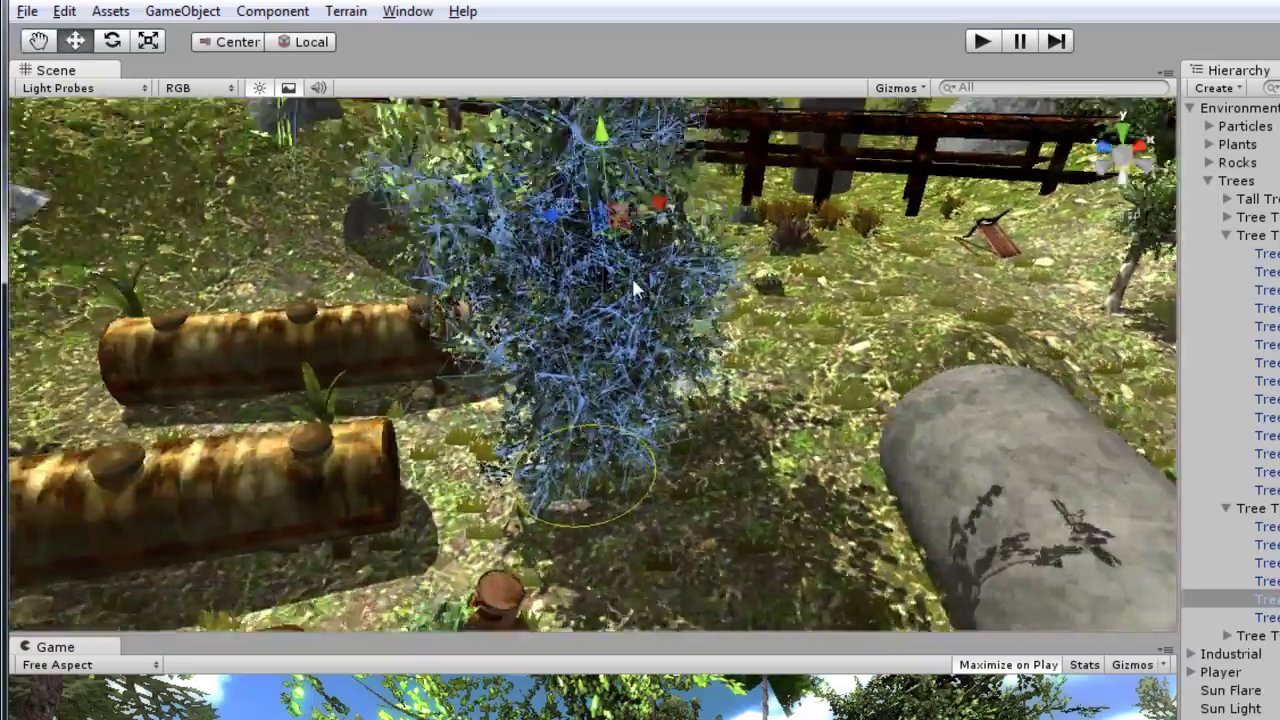
Examine the trees, rocks and oil tanks around the clearing from several angles, down to ground level.
alt+drag(633, 284, 539, 332)
scroll(554, 334, down, 4)
alt+drag(638, 422, 699, 429)
click(516, 354)
alt+drag(622, 397, 756, 473)
scroll(715, 442, up, 3)
right_drag(756, 473, 556, 433)
alt+drag(556, 440, 730, 350)
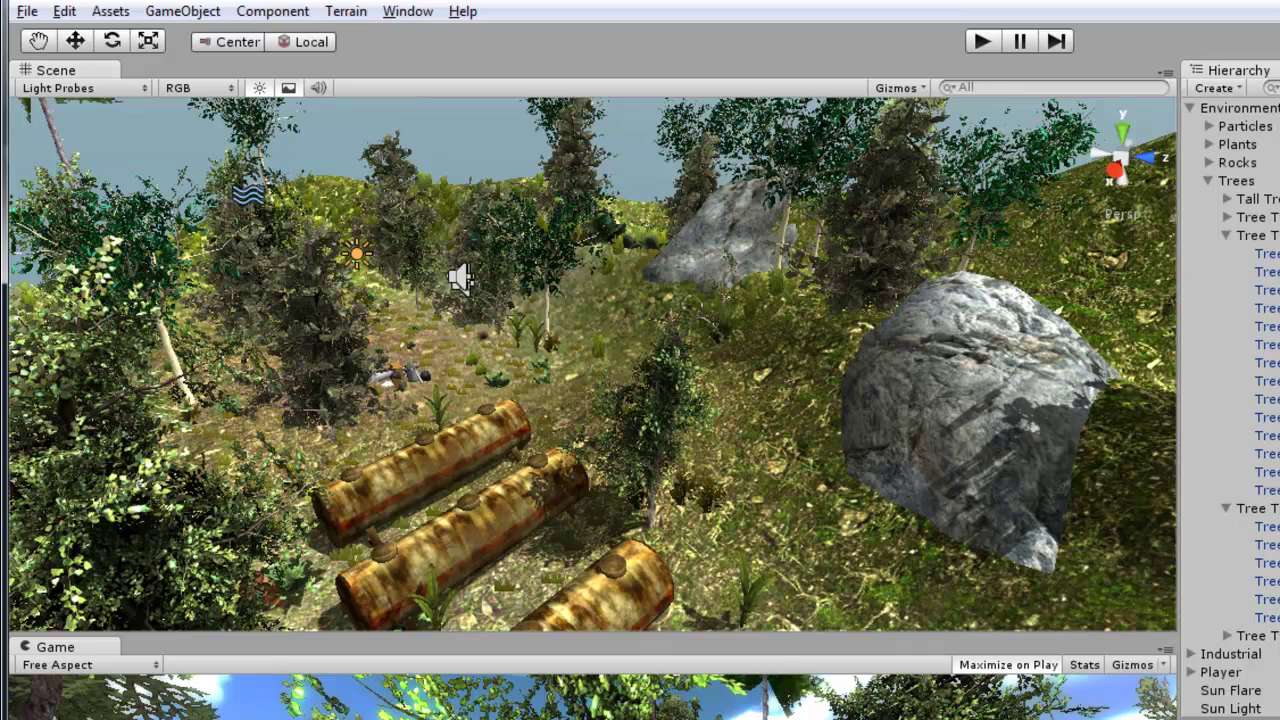
alt+drag(730, 350, 461, 498)
alt+drag(680, 540, 690, 272)
scroll(543, 424, up, 3)
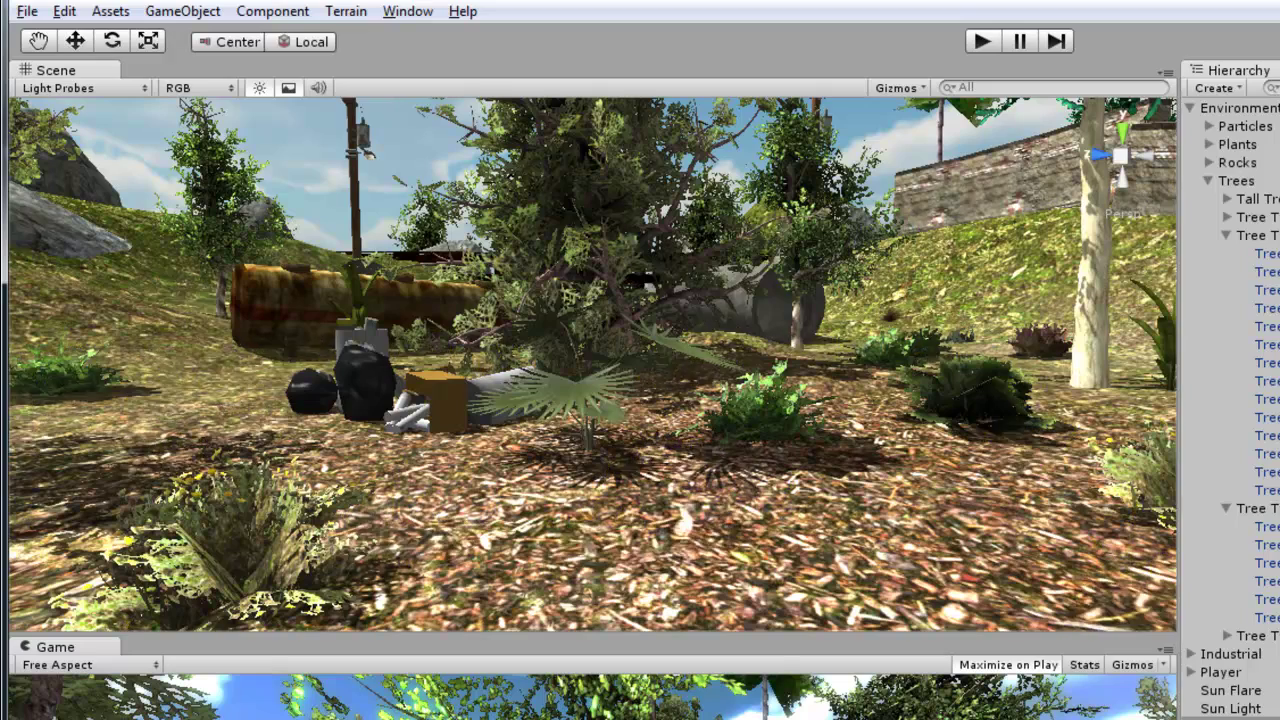
Select the palm-like plant beside the trash pile, focus on it and inspect the surrounding vegetation.
alt+drag(1071, 501, 545, 540)
click(540, 546)
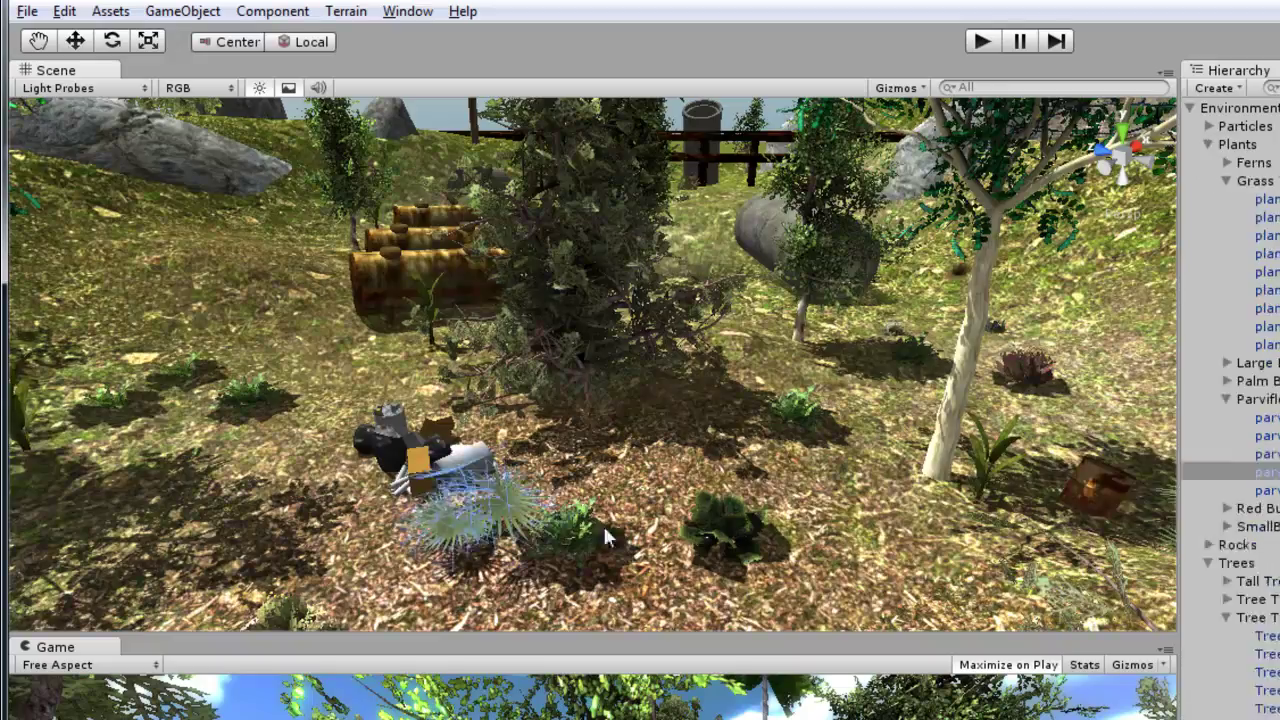
key(f)
click(766, 300)
alt+drag(766, 300, 510, 316)
scroll(509, 423, down, 8)
alt+drag(733, 356, 612, 316)
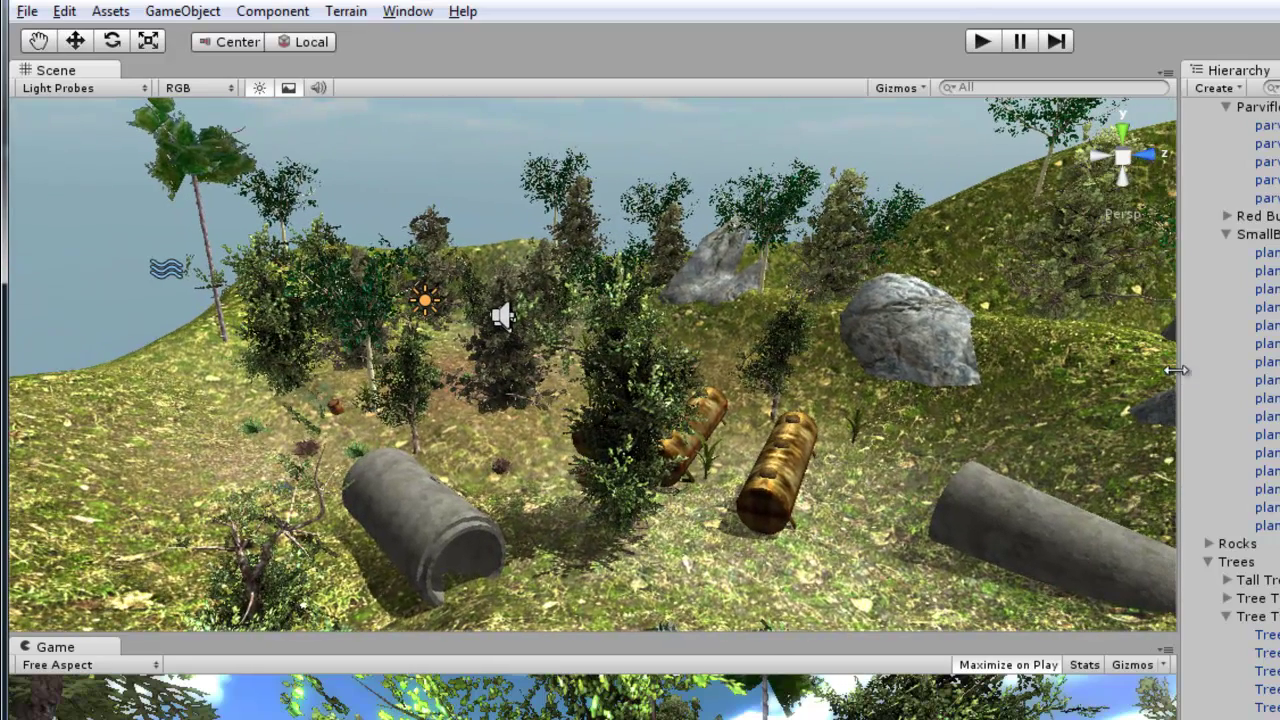
Enlarge the Scene view in width and height and look around the clearing.
drag(1180, 370, 1278, 370)
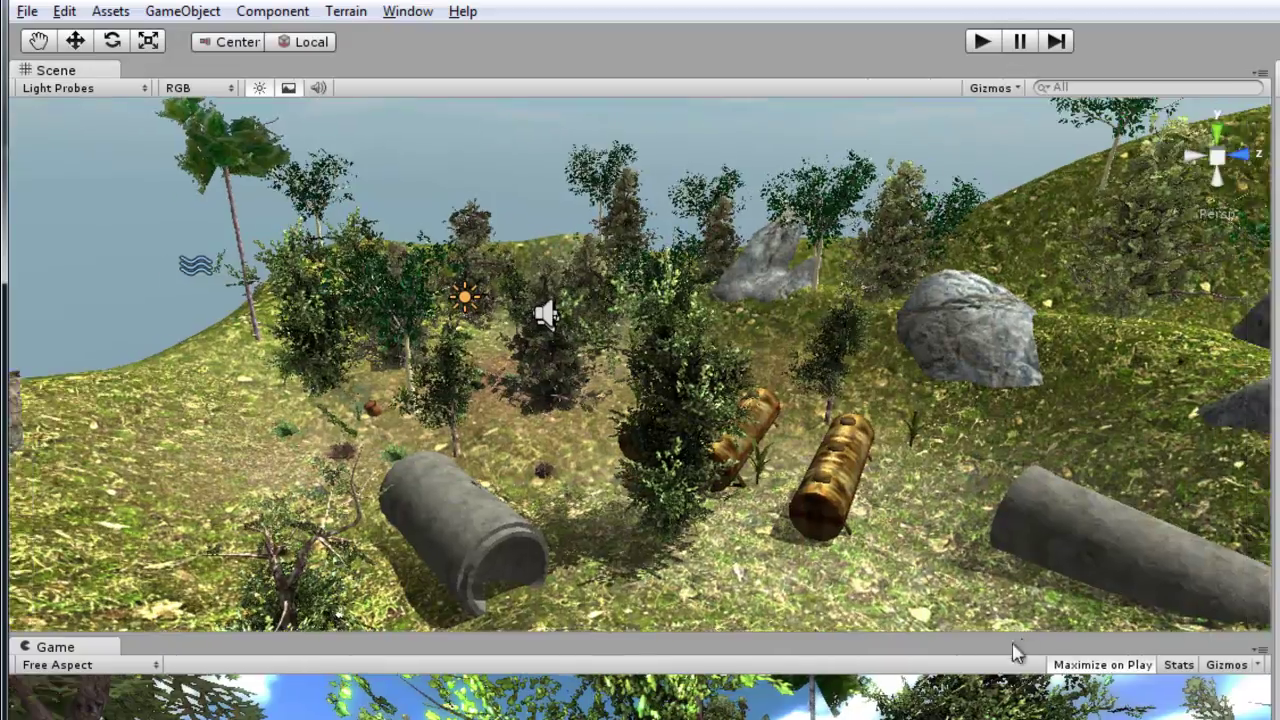
drag(1051, 637, 1051, 719)
alt+drag(1052, 612, 814, 612)
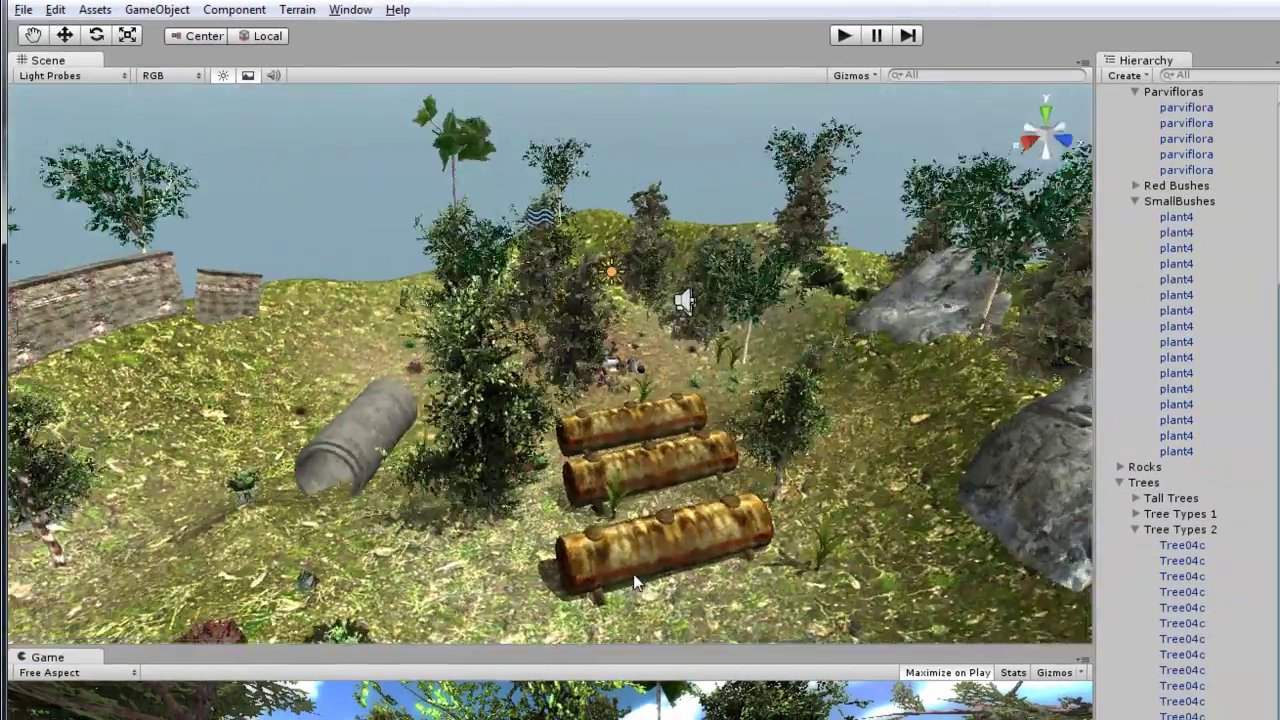
alt+drag(700, 527, 884, 394)
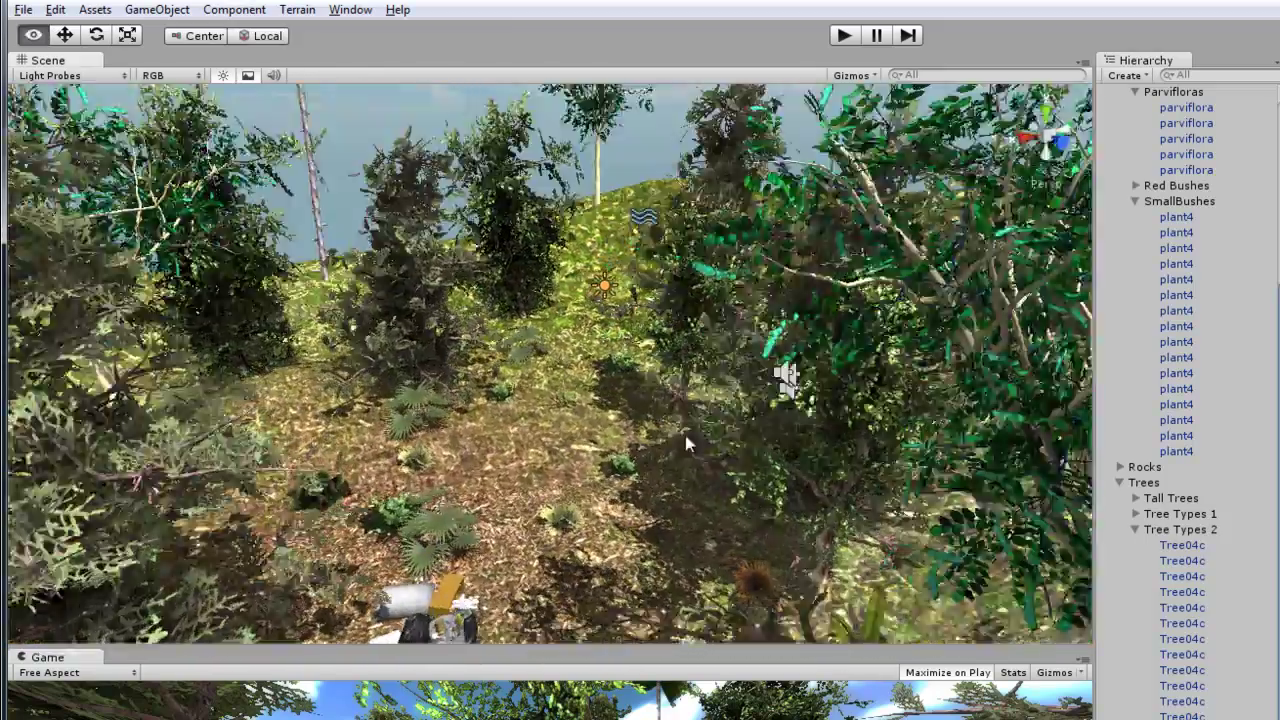
alt+drag(714, 445, 720, 331)
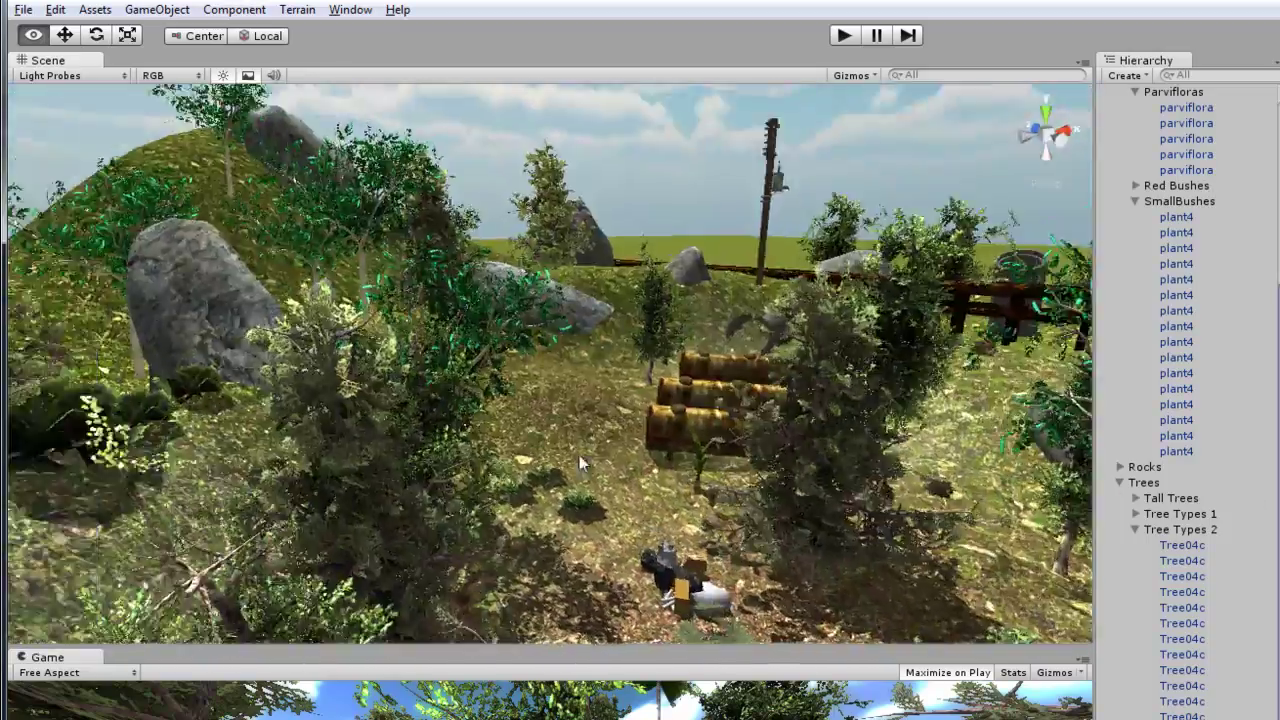
alt+drag(579, 455, 748, 500)
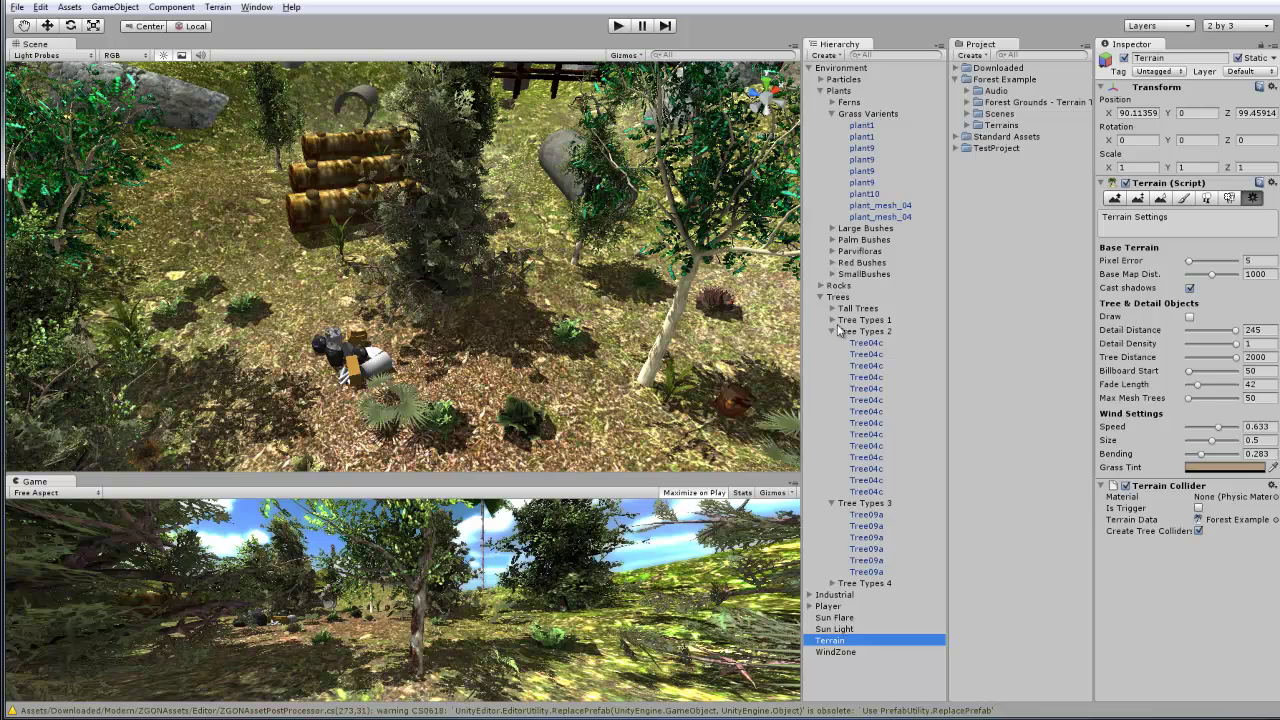
Collapse the expanded plant and tree subgroups and the Environment group in the Hierarchy.
click(820, 297)
click(831, 113)
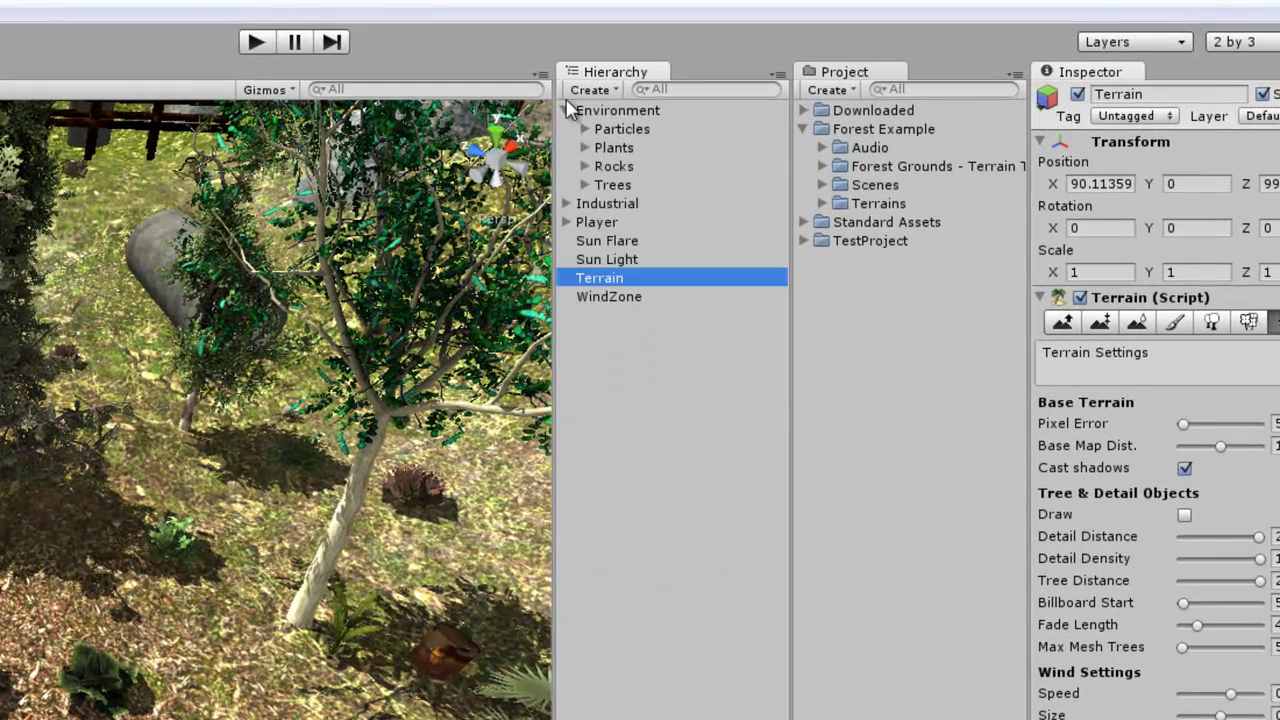
click(566, 111)
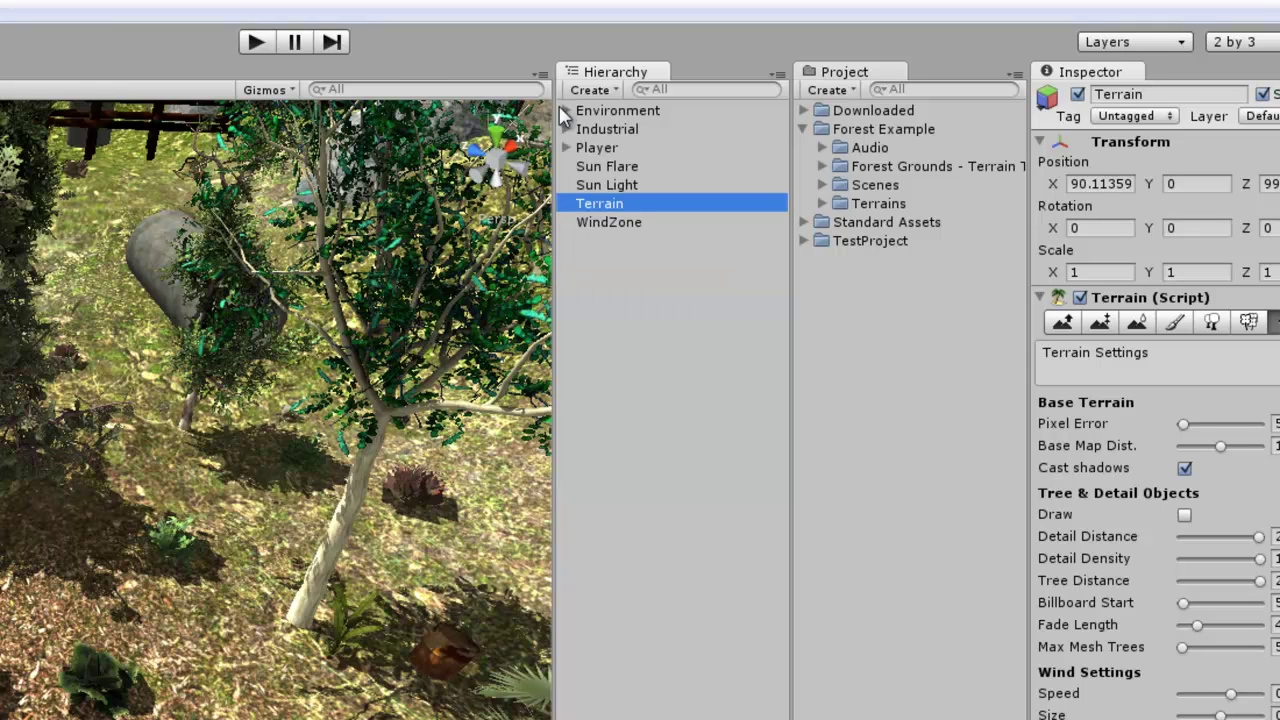
right_drag(6, 547, 40, 465)
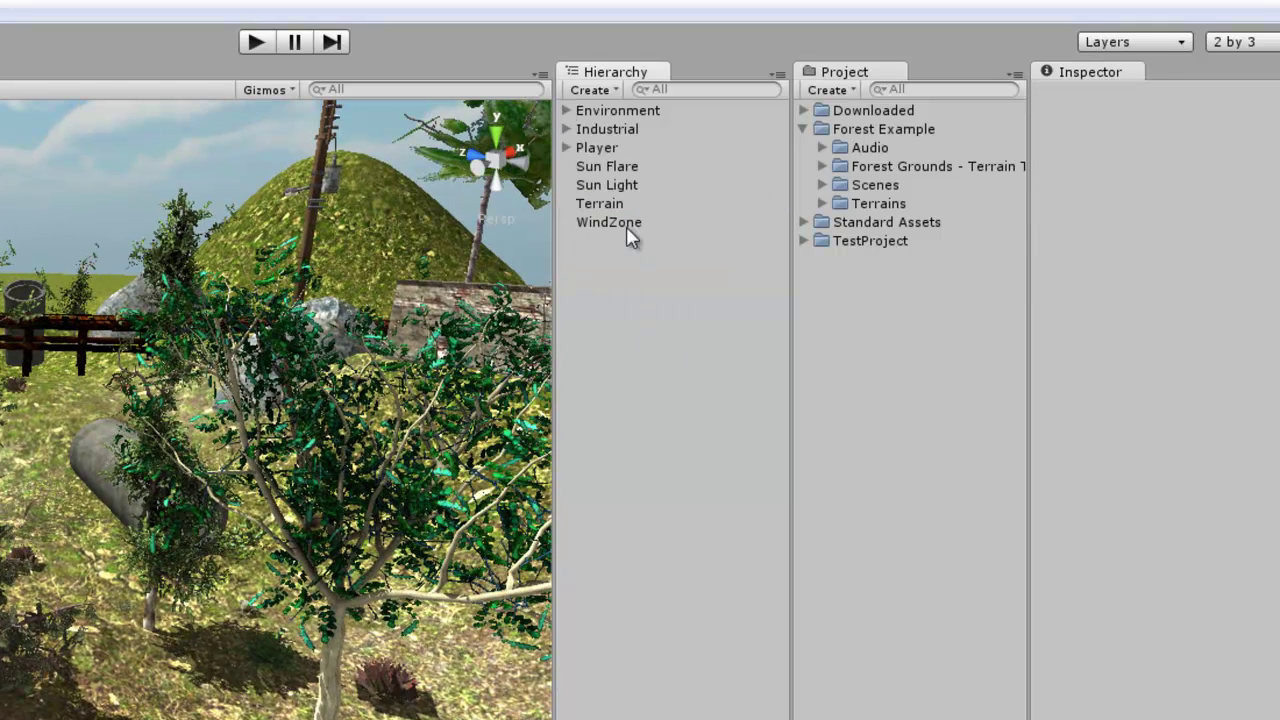
Expand the Environment and Industrial groups and focus the Scene view on the Particles group.
click(566, 111)
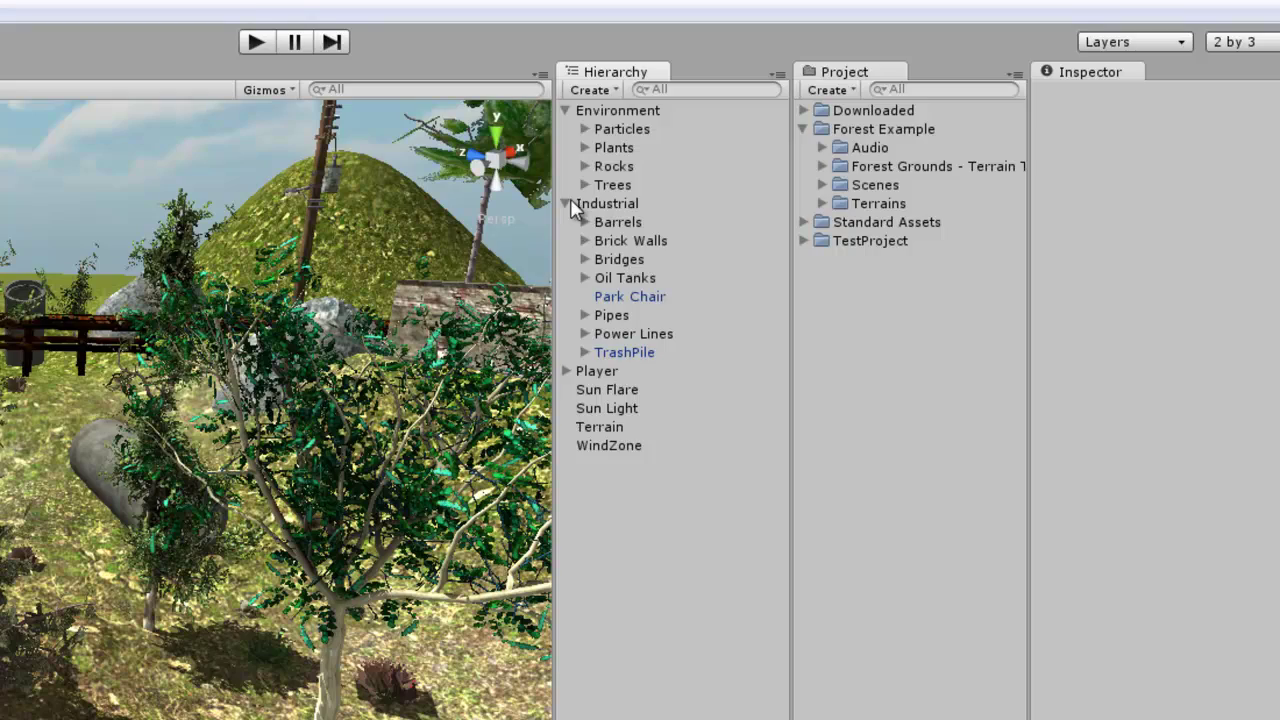
click(672, 130)
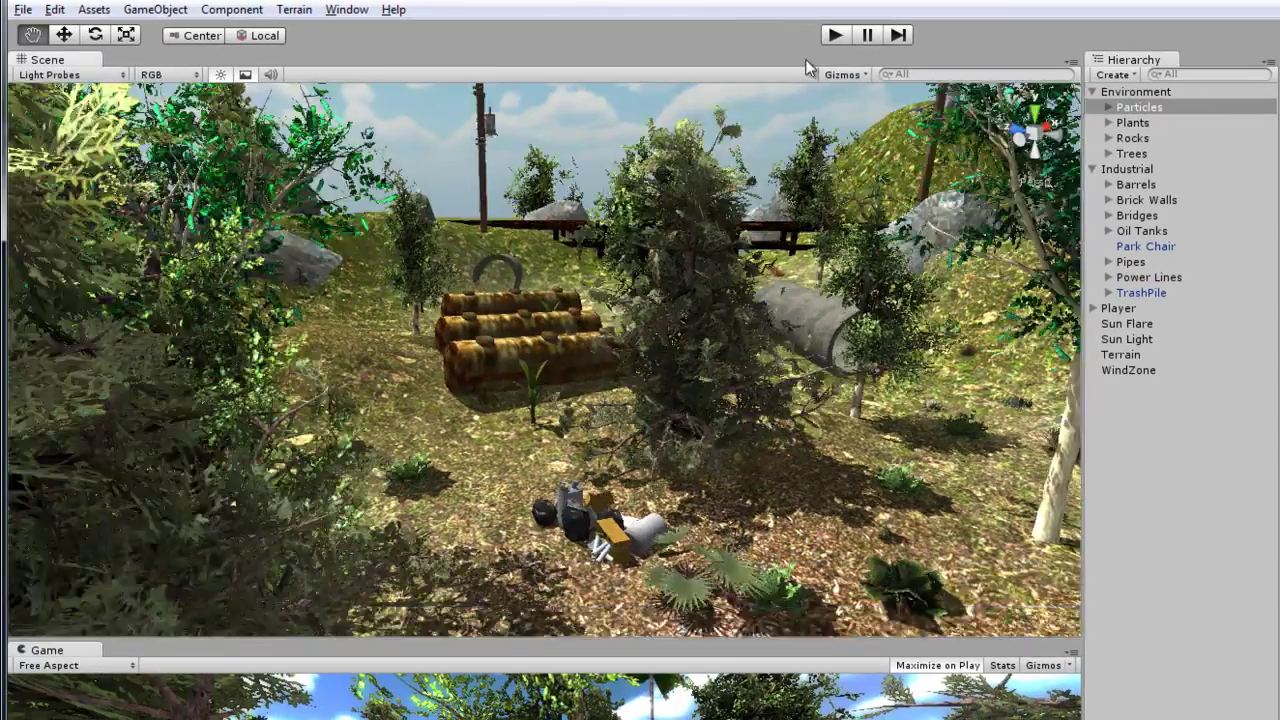
key(f)
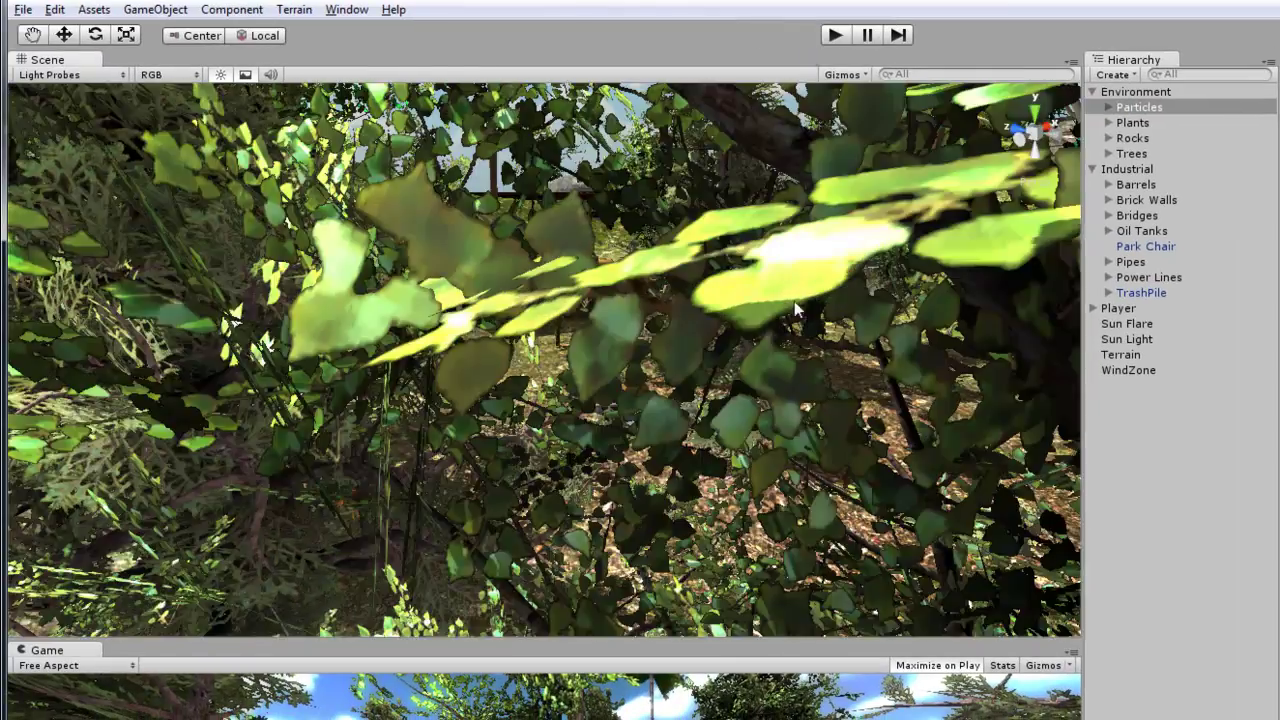
scroll(764, 349, up, 5)
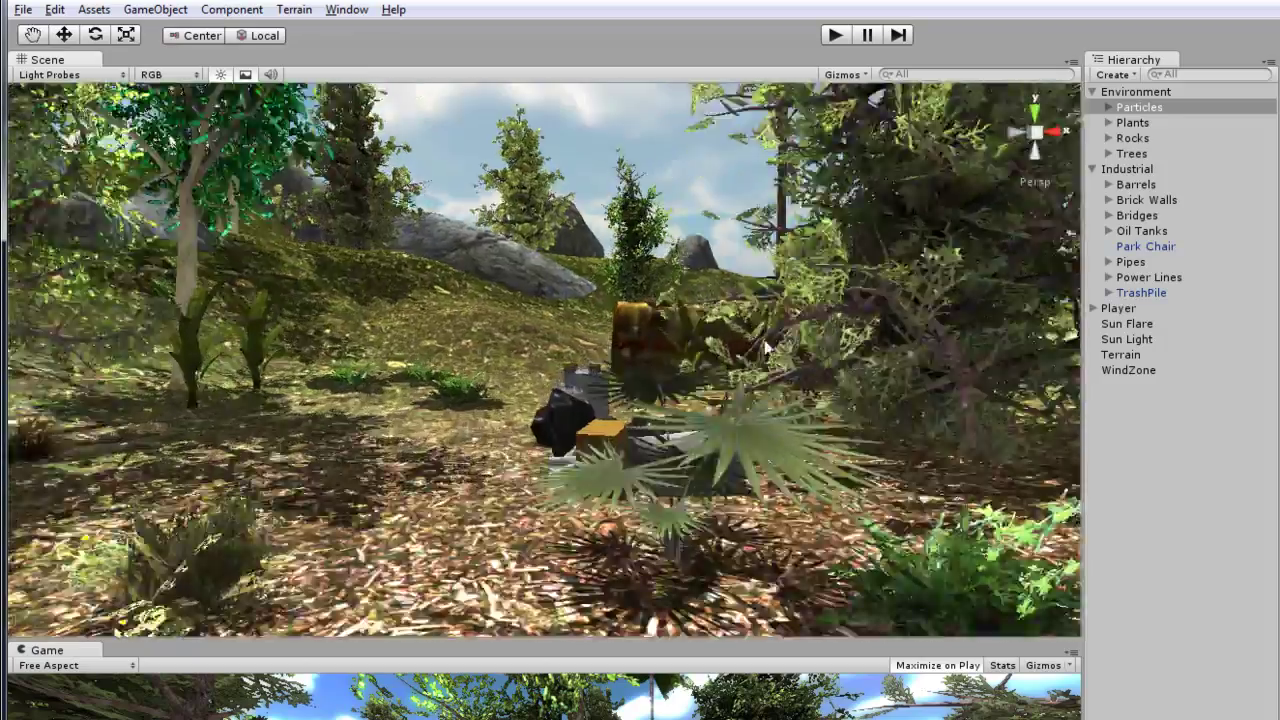
alt+drag(762, 357, 902, 388)
scroll(708, 376, down, 3)
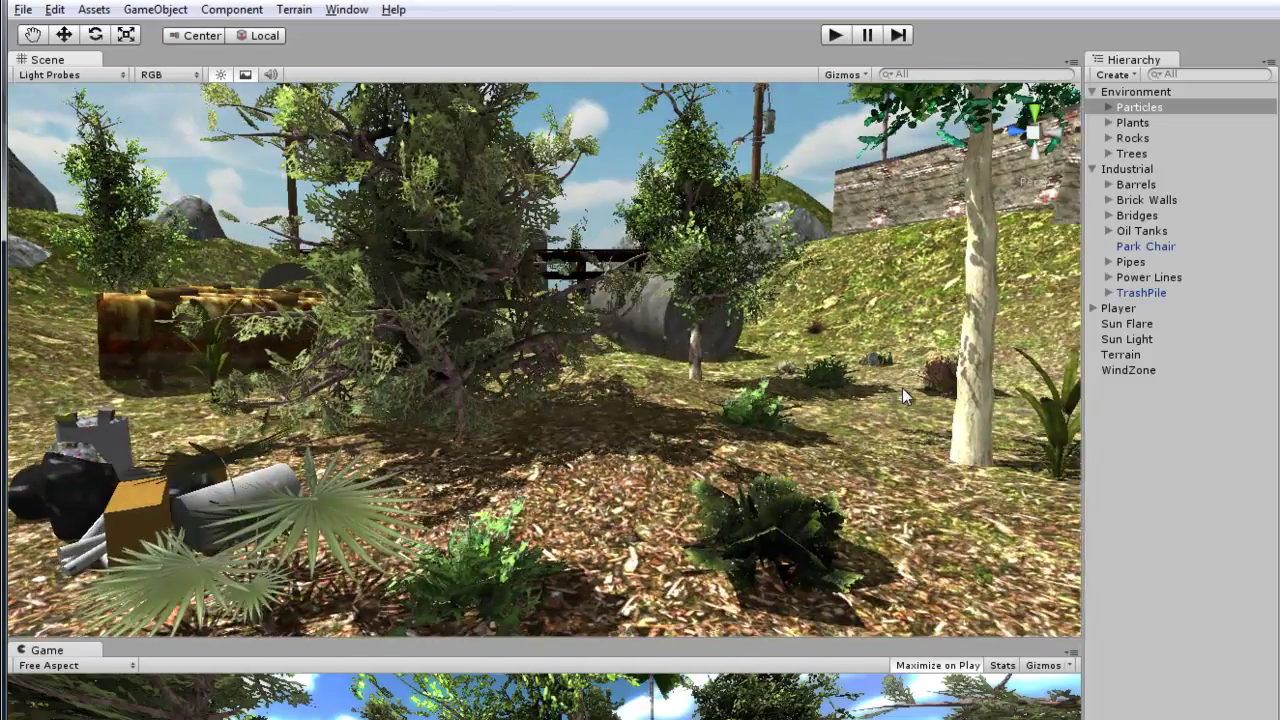
scroll(752, 380, up, 3)
middle_drag(817, 365, 532, 492)
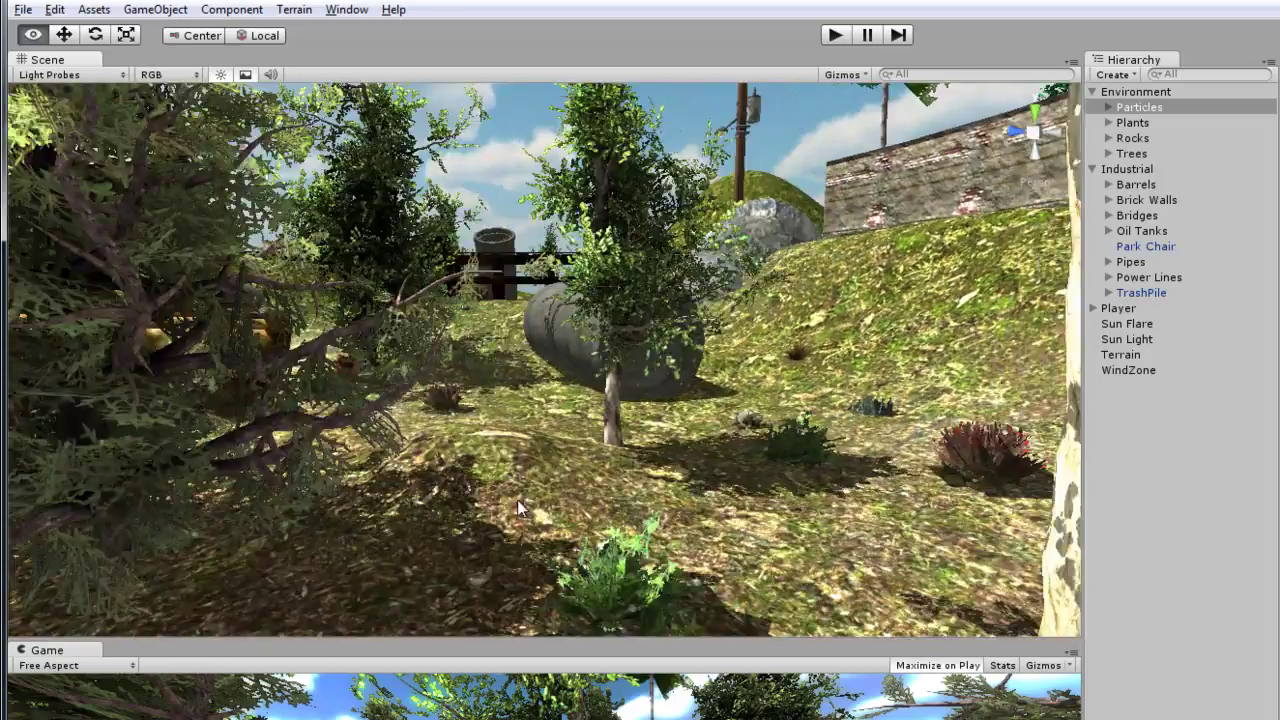
alt+drag(532, 492, 565, 428)
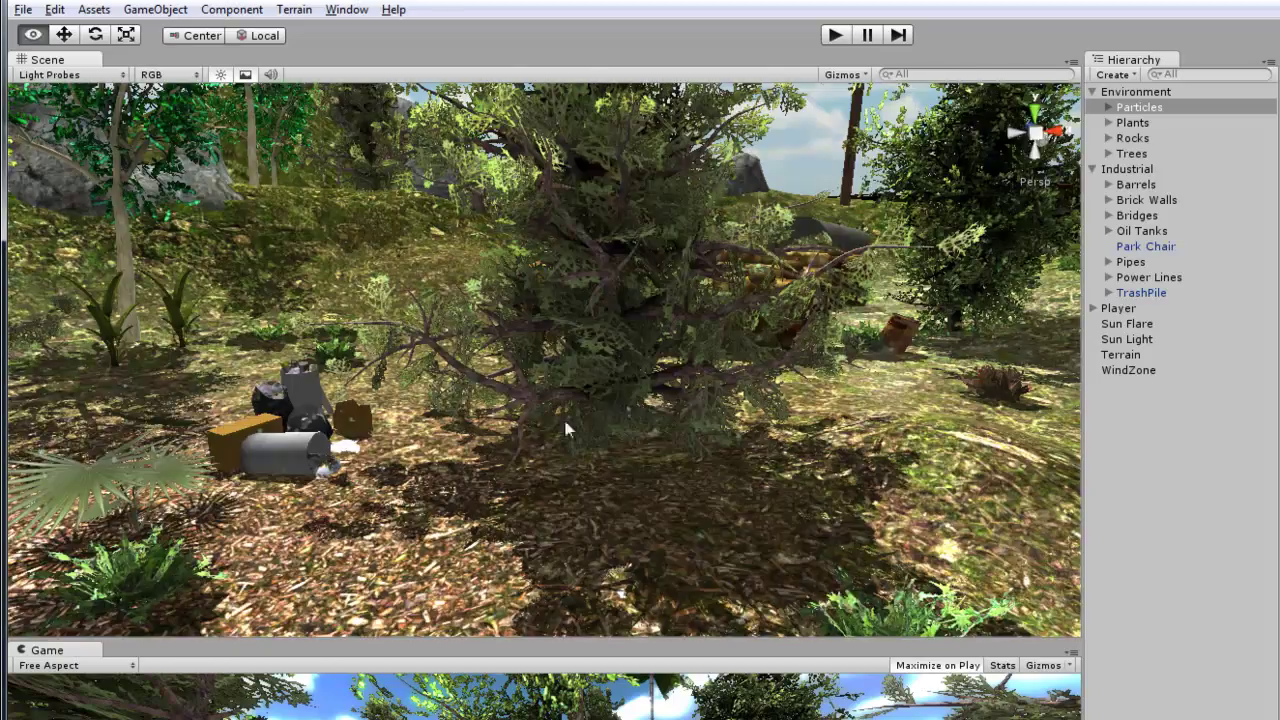
Select the Plants group and the Trees group to review their objects across the scene.
click(1183, 122)
alt+drag(560, 300, 1098, 243)
alt+drag(788, 219, 392, 352)
scroll(637, 194, down, 10)
alt+drag(323, 326, 617, 355)
key(w)
right_drag(617, 355, 980, 292)
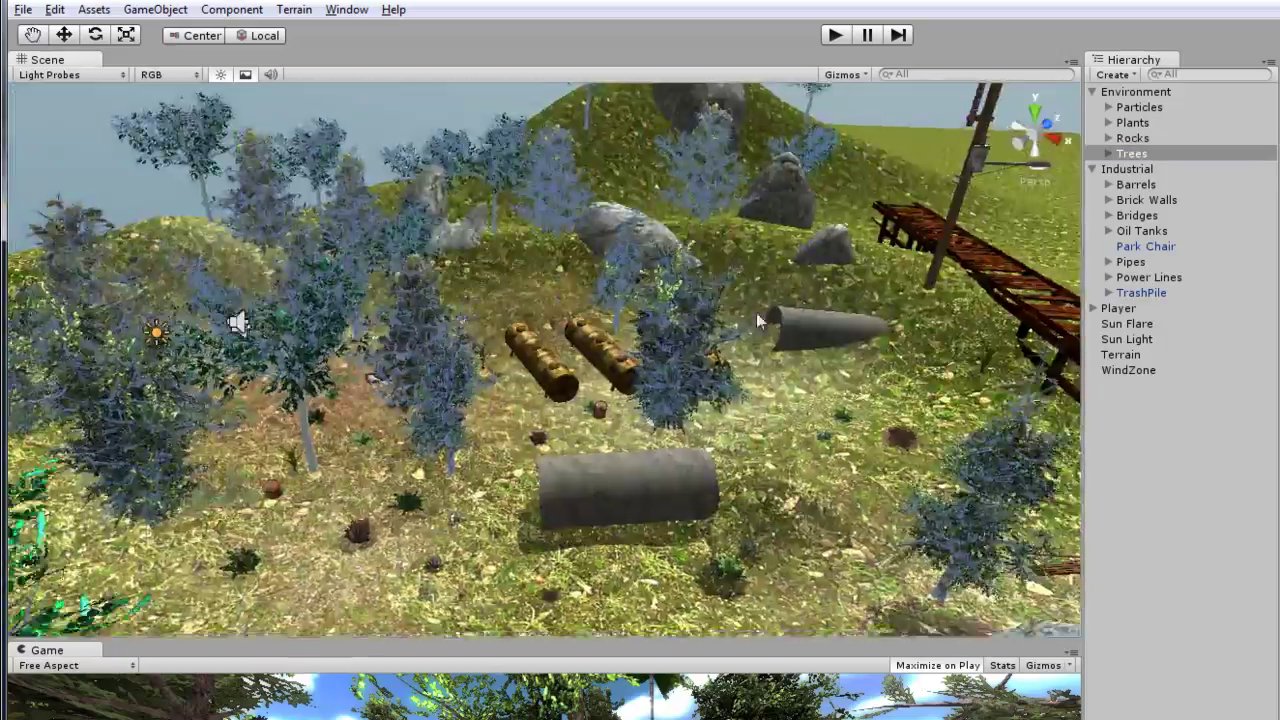
Select the WindZone object, focus on it and view its position relative to the terrain.
scroll(736, 325, down, 5)
alt+drag(736, 325, 540, 464)
scroll(909, 365, up, 5)
click(236, 418)
key(f)
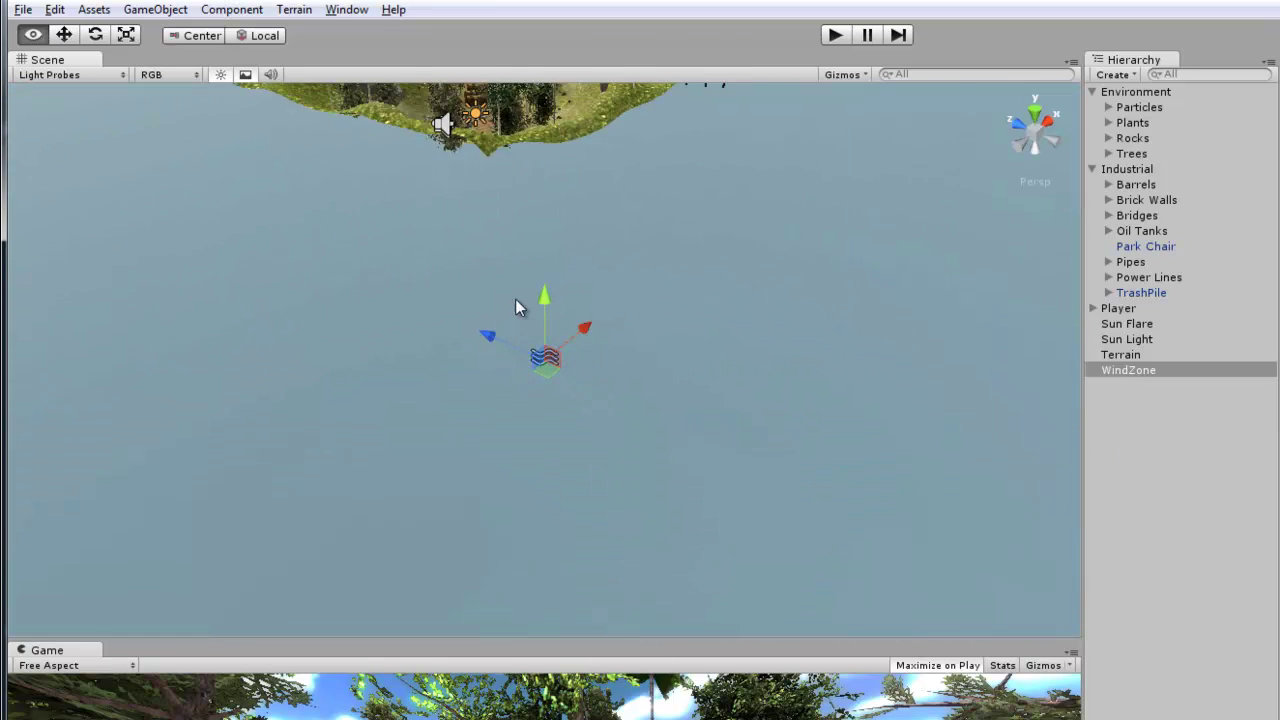
alt+drag(523, 299, 558, 535)
alt+drag(595, 258, 1270, 505)
alt+drag(1190, 535, 430, 250)
Select a Tree09a tree near the terrain's edge and review its Tree component settings in the Inspector.
click(427, 248)
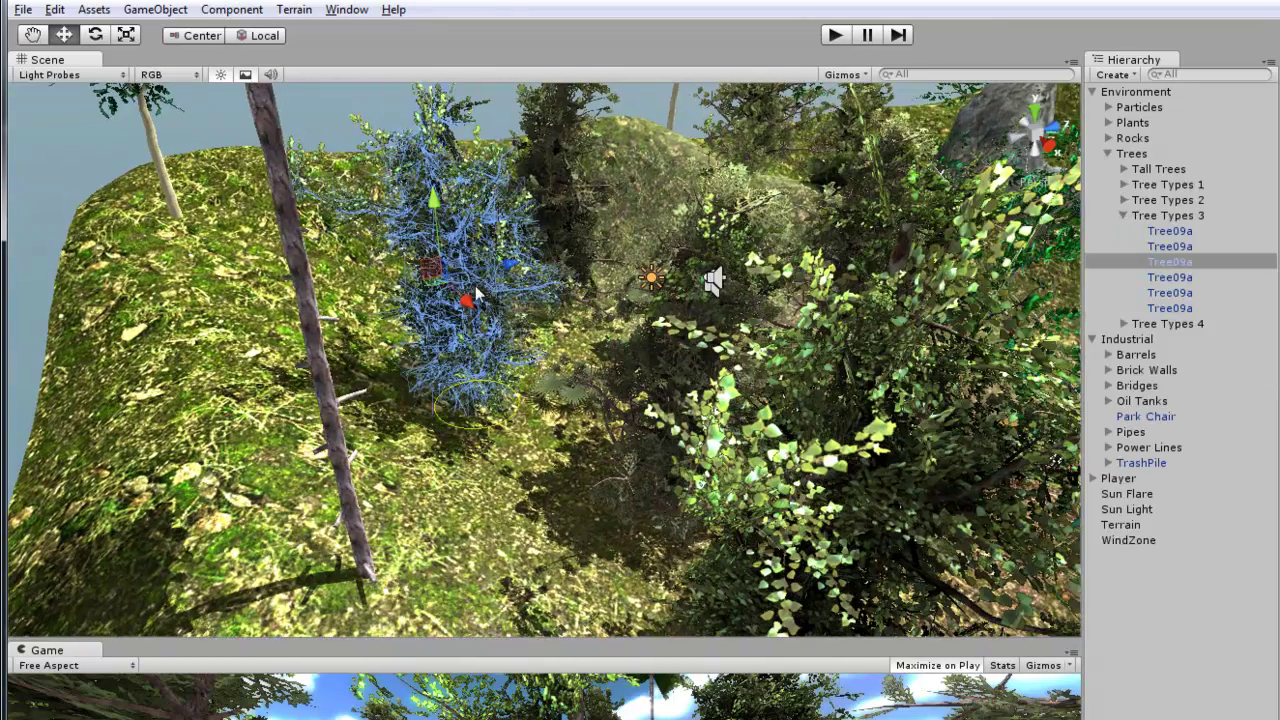
key(f)
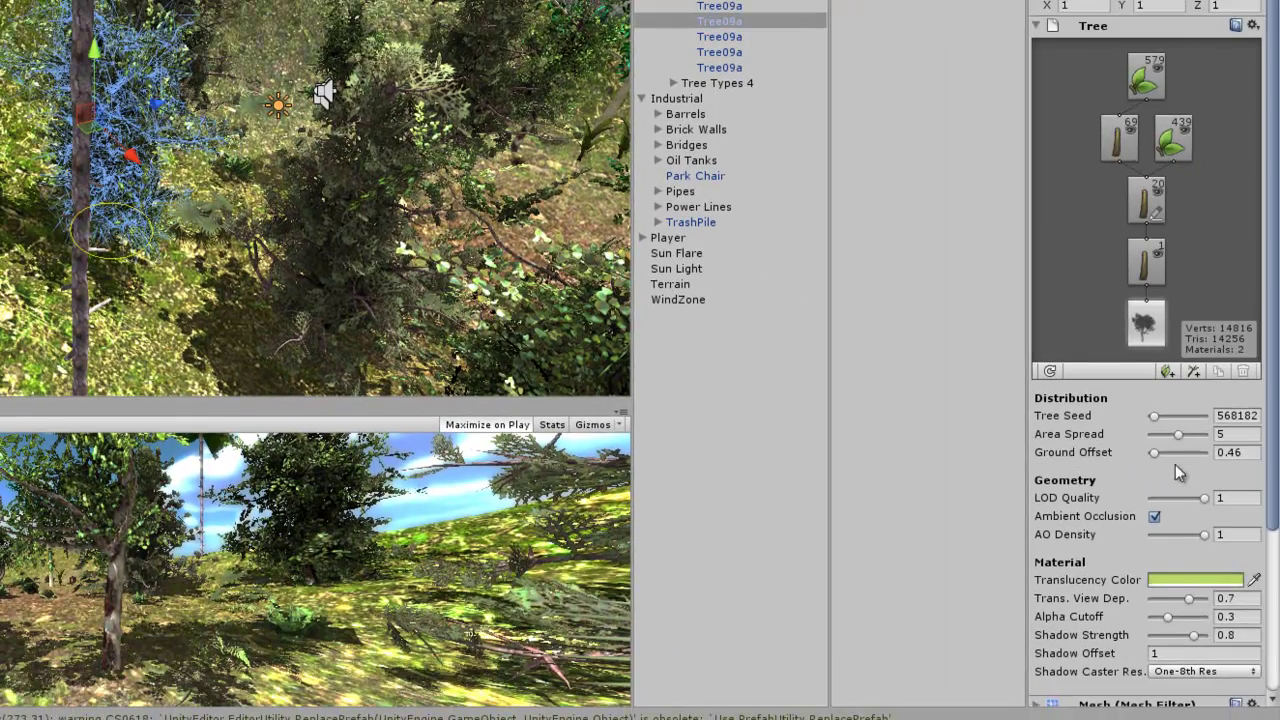
scroll(1190, 440, down, 6)
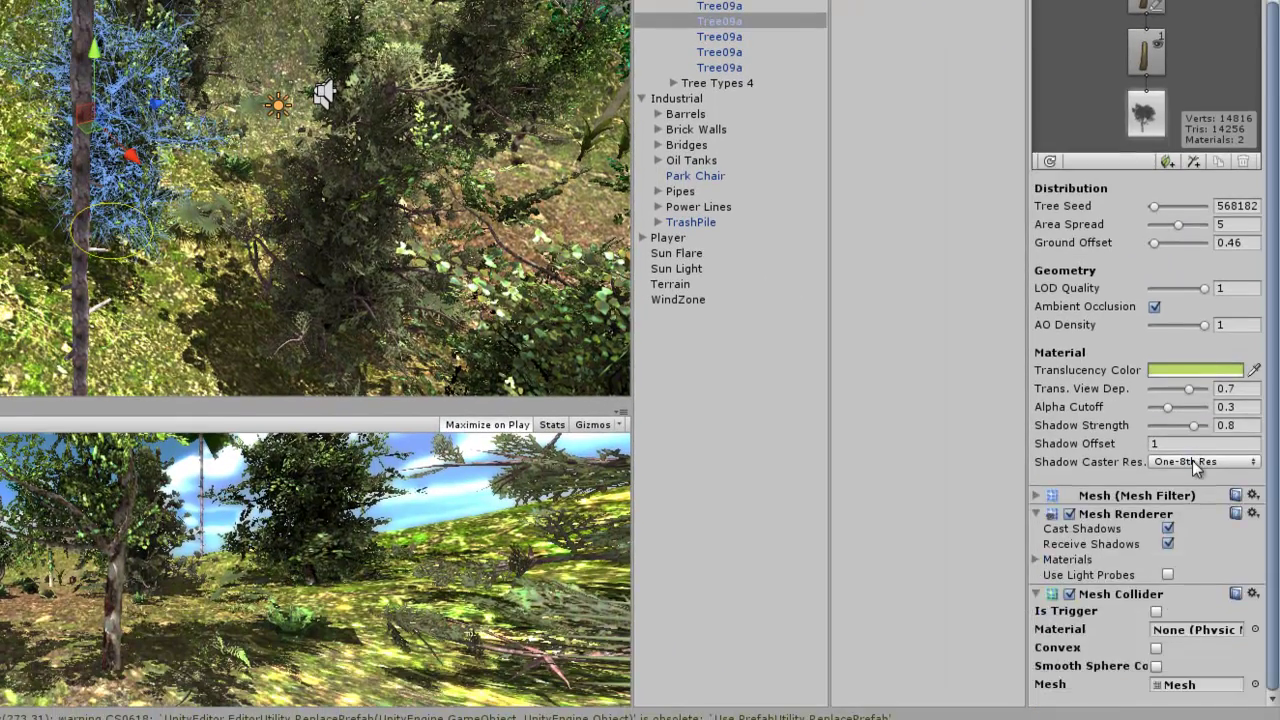
scroll(1182, 398, up, 6)
scroll(1139, 458, down, 4)
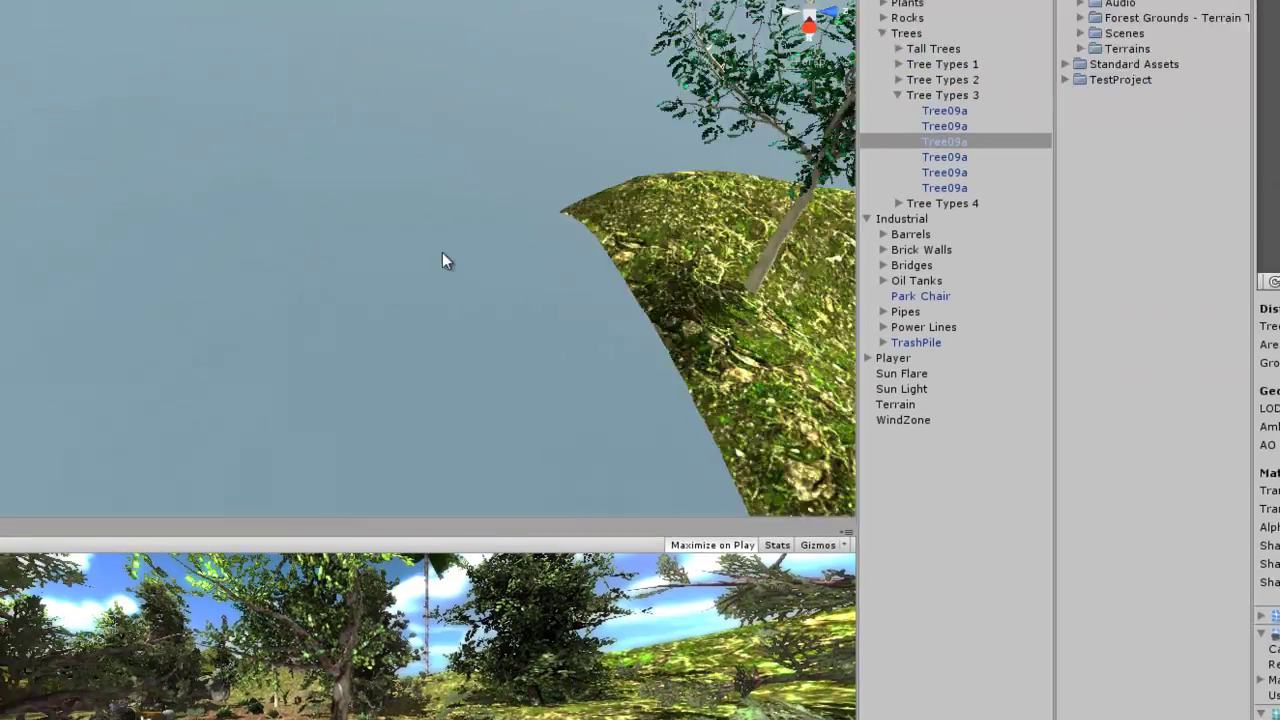
Select the terrain and bring up the editing options for its painted details.
alt+drag(442, 253, 371, 273)
click(566, 406)
right_drag(566, 406, 704, 304)
scroll(698, 326, down, 4)
right_drag(348, 318, 729, 392)
alt+drag(729, 392, 560, 440)
scroll(858, 336, up, 1)
click(858, 336)
key(f)
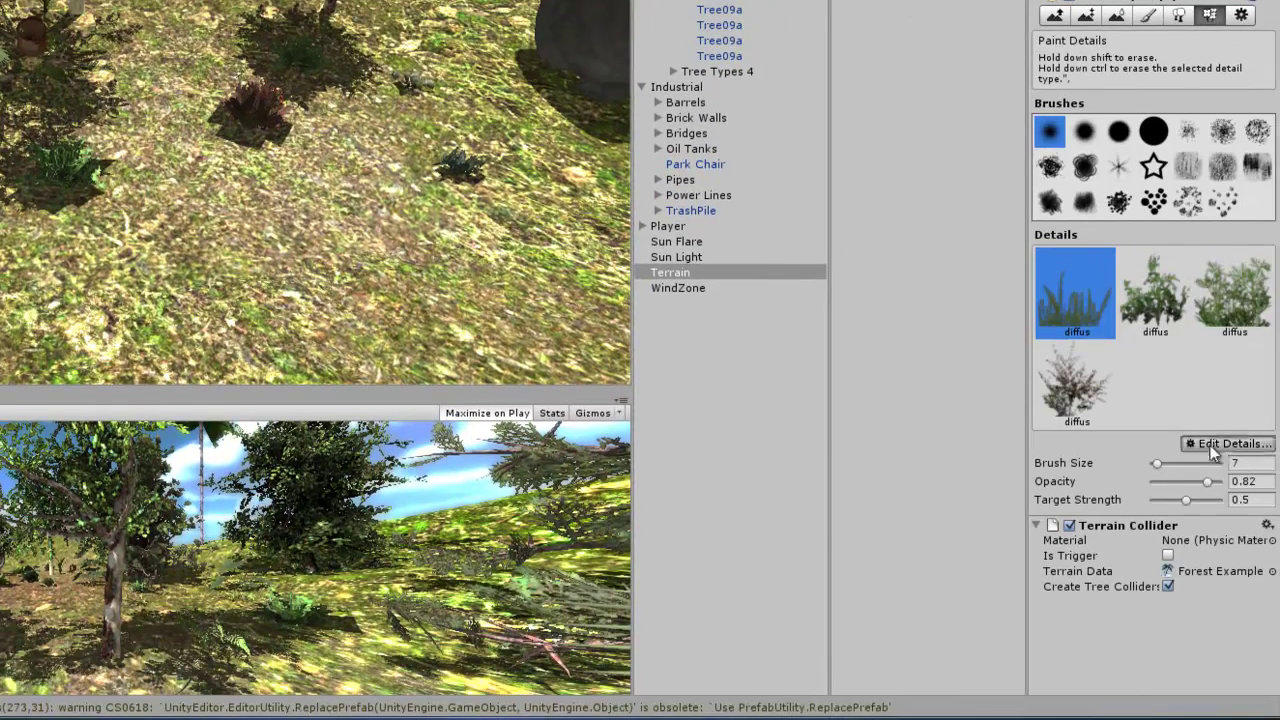
click(1213, 447)
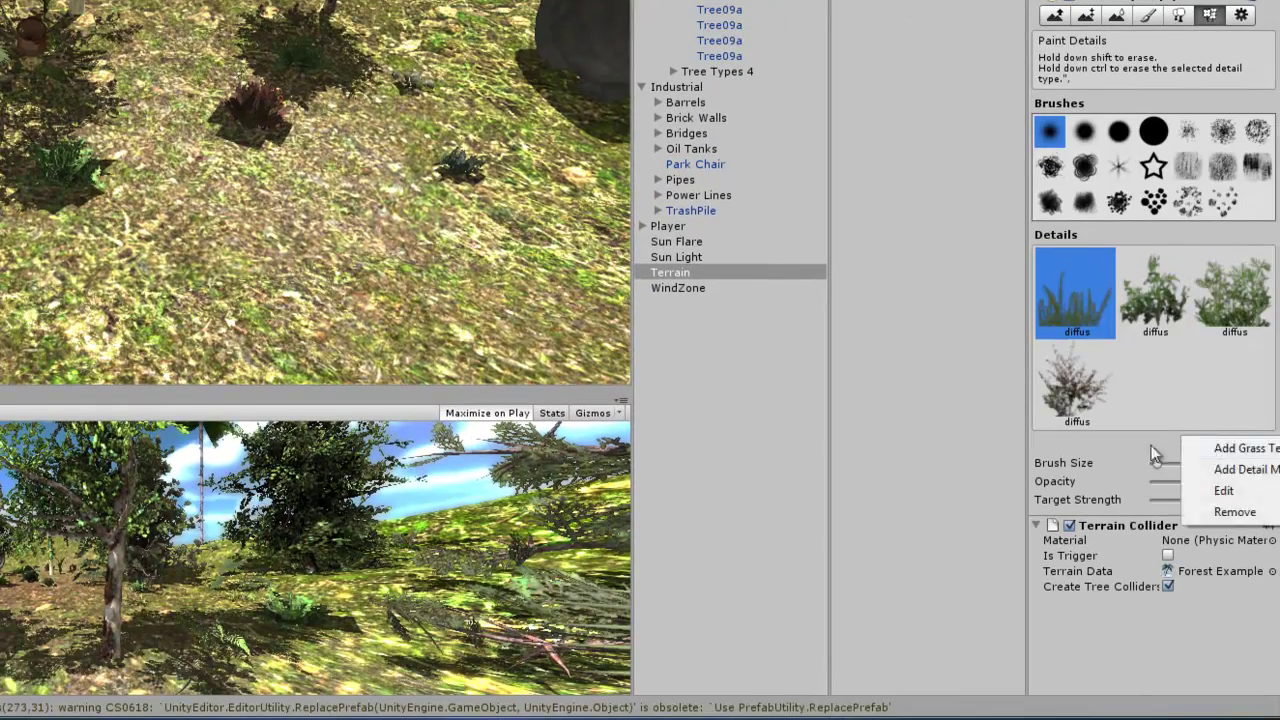
Show the Terrain Settings with the wind options and view the vegetation near the concrete pipe at ground level.
click(1241, 14)
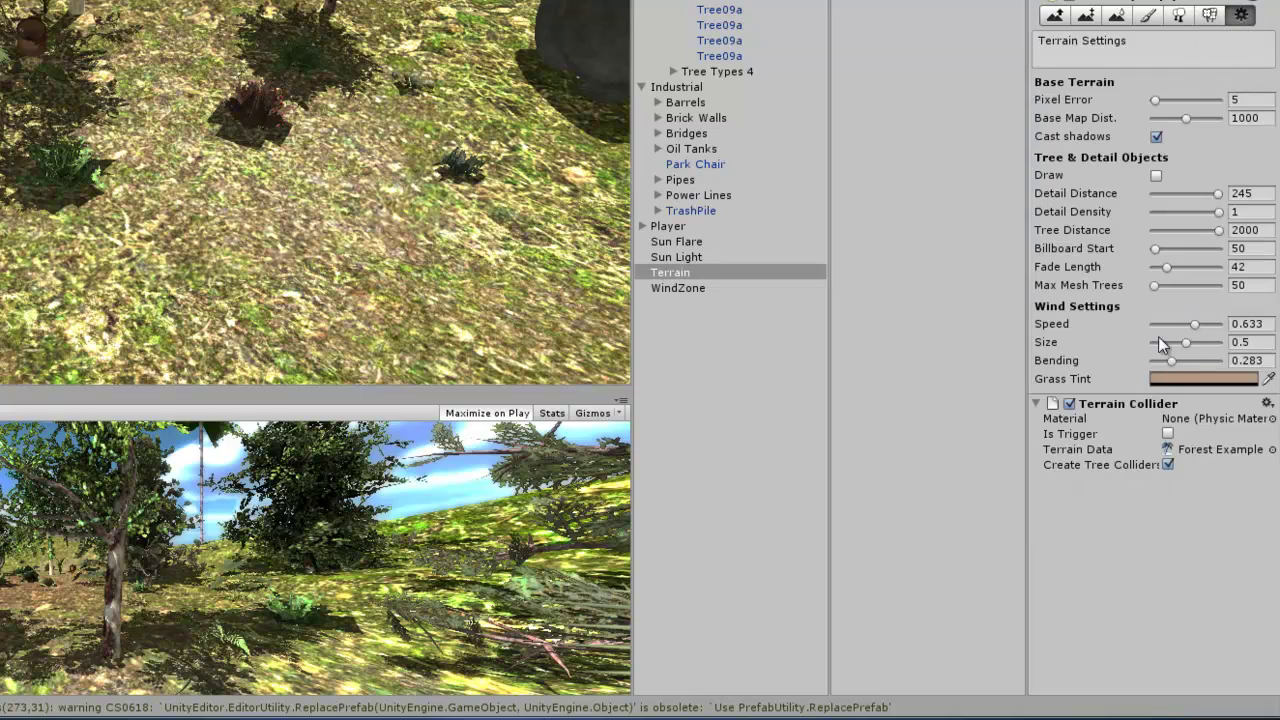
alt+drag(445, 237, 152, 132)
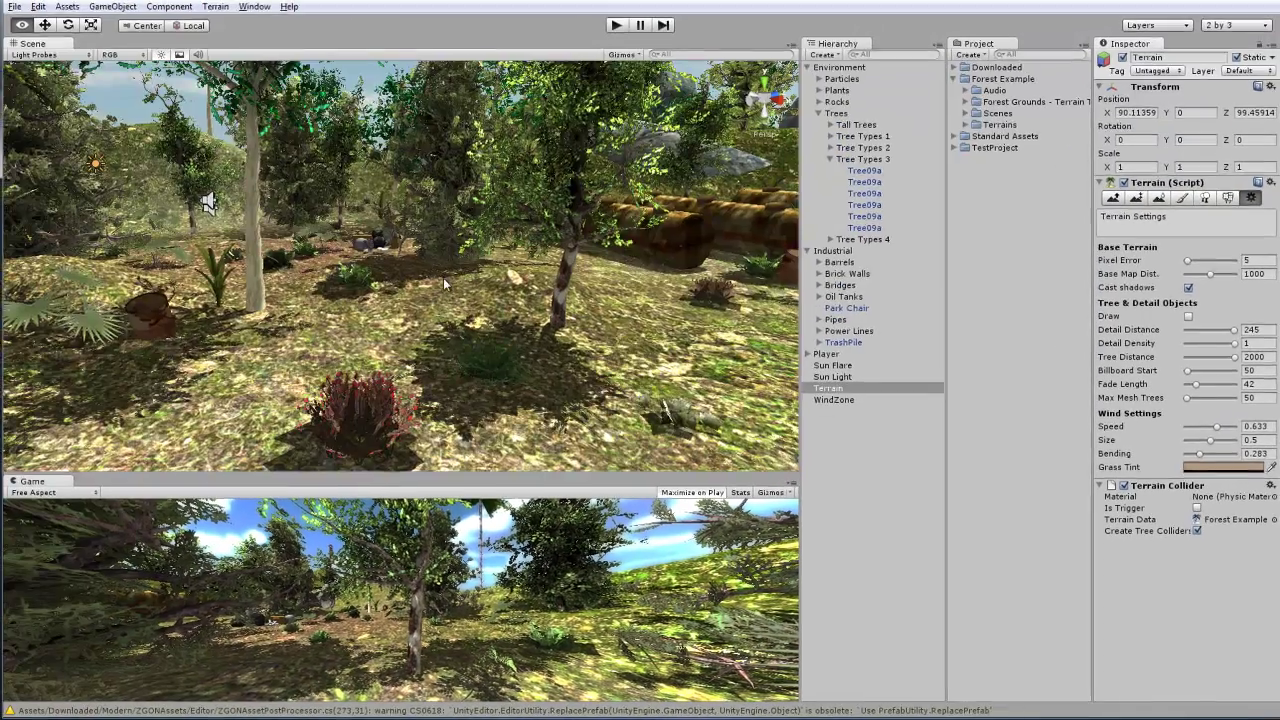
alt+drag(444, 284, 718, 338)
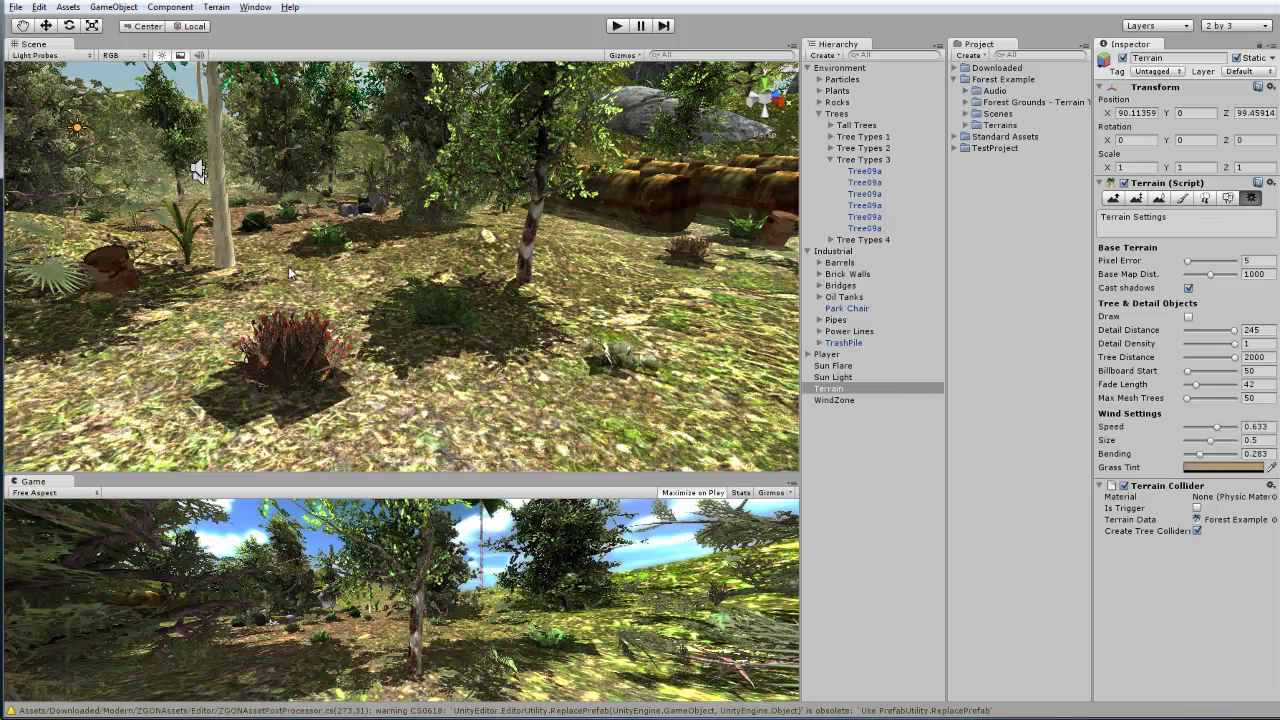
right_drag(408, 289, 537, 347)
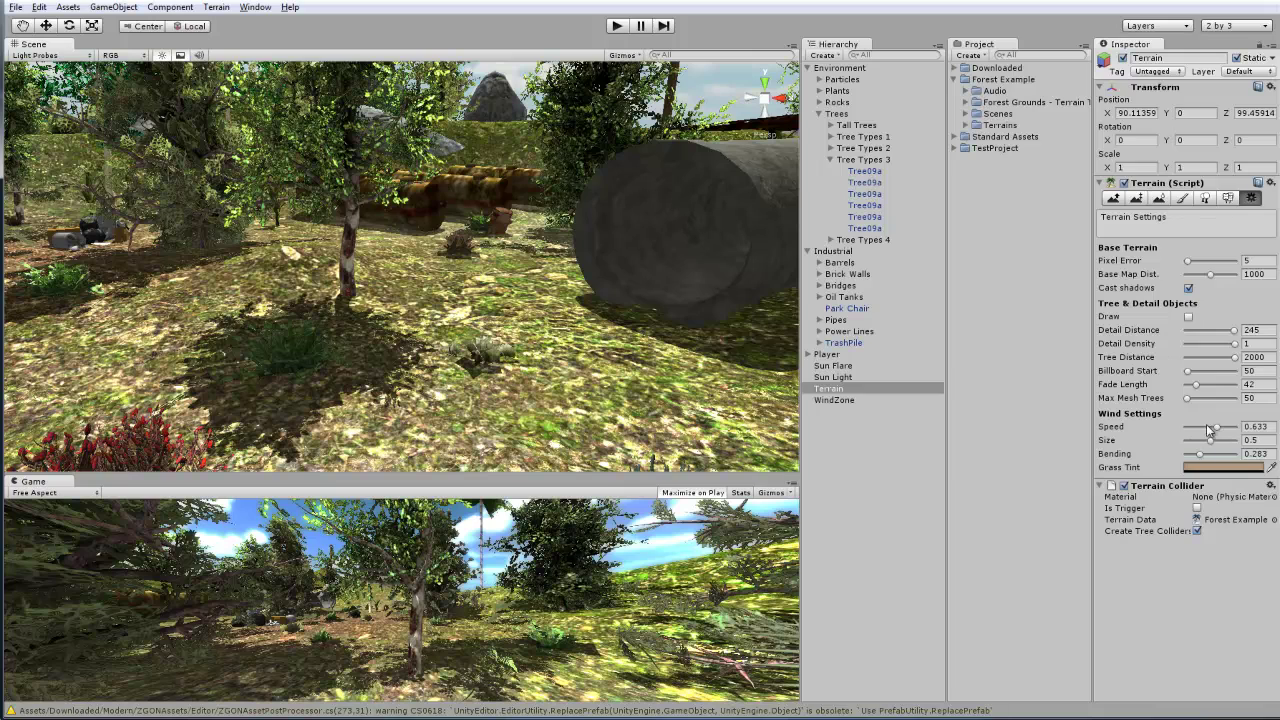
Collapse the Trees, Environment and Industrial groups in the hierarchy.
alt+drag(620, 235, 480, 289)
middle_drag(480, 289, 474, 368)
alt+drag(474, 368, 783, 392)
click(818, 114)
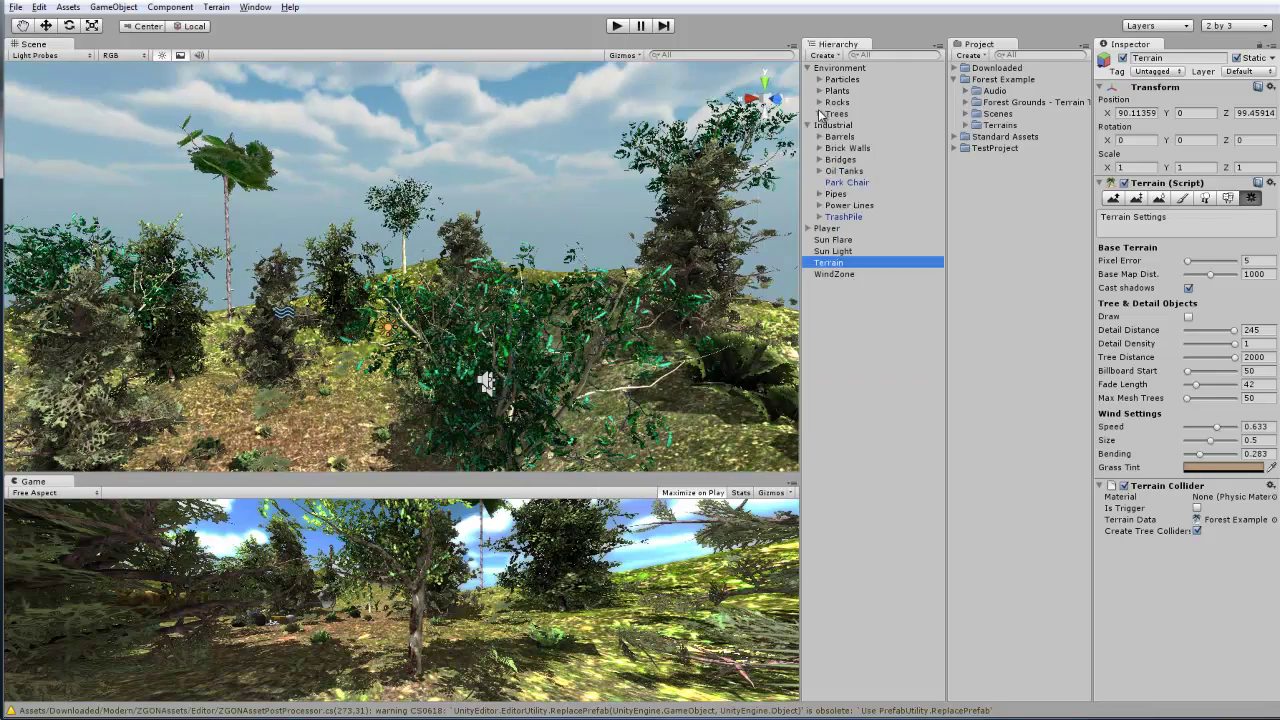
click(808, 125)
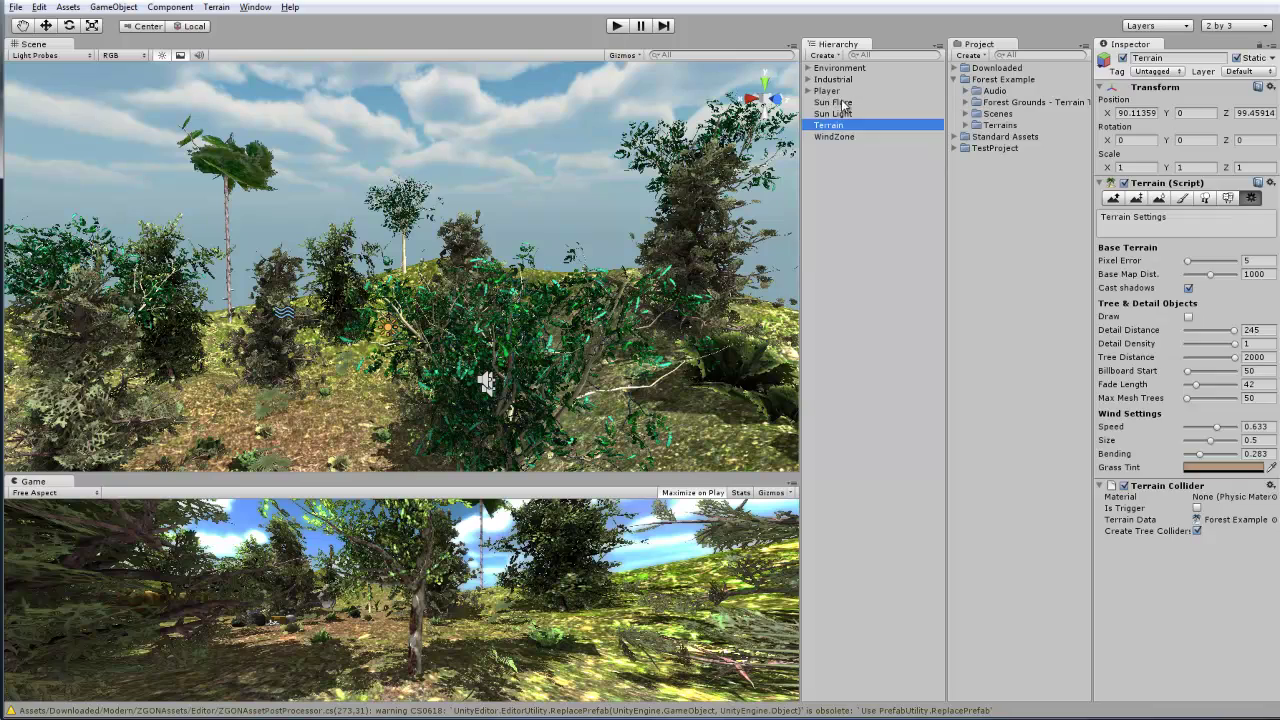
Review the light settings of Sun Flare and Sun Light, viewing the scene around the Sun Light.
click(850, 113)
double_click(872, 102)
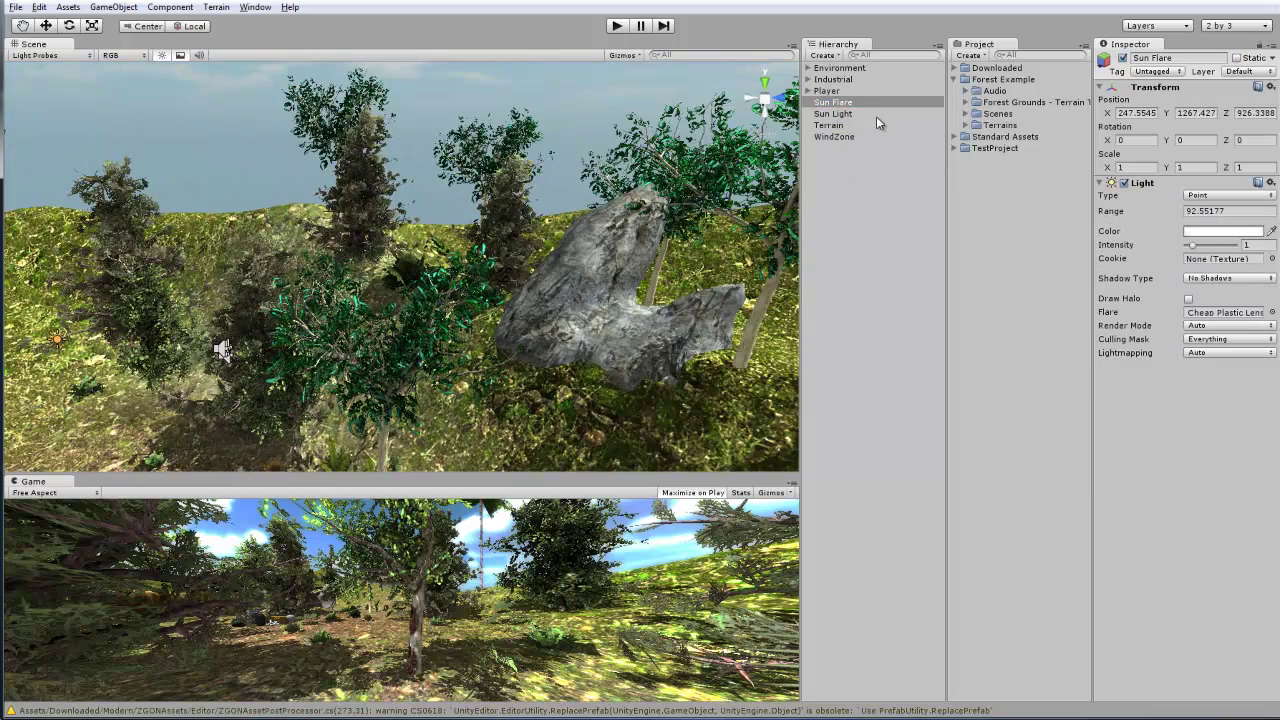
double_click(876, 114)
alt+drag(533, 200, 661, 206)
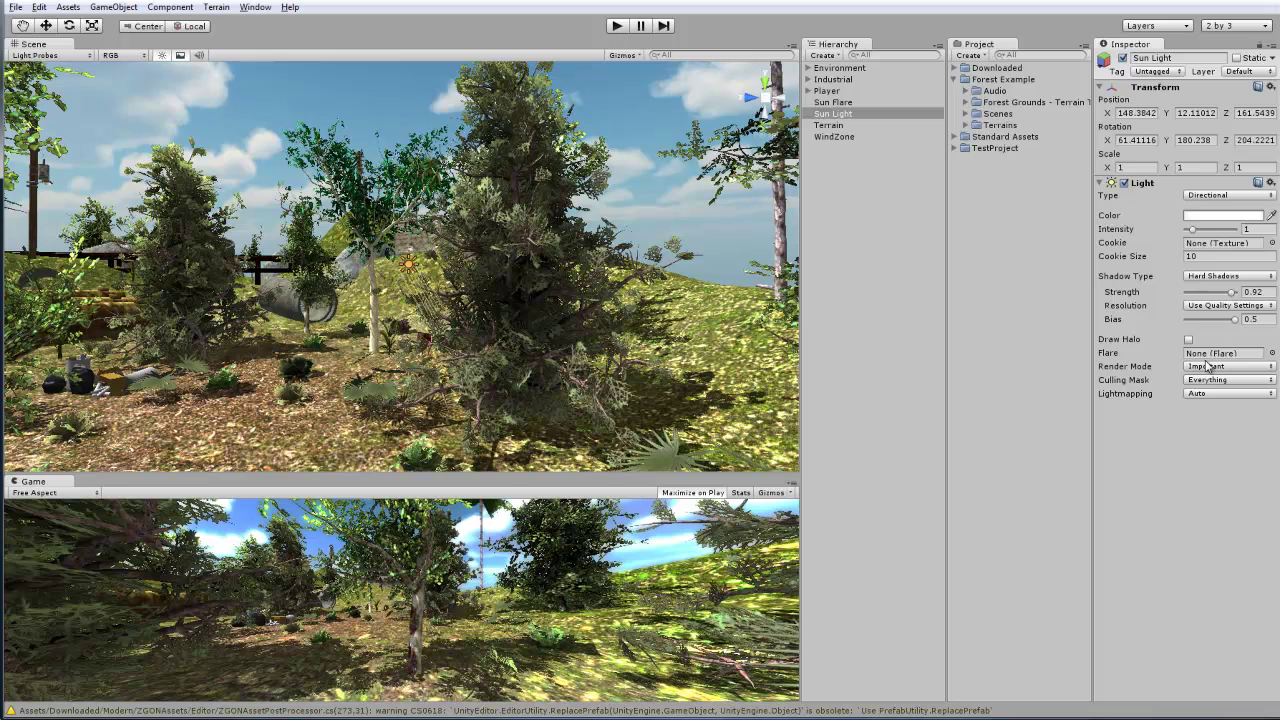
alt+drag(655, 300, 570, 250)
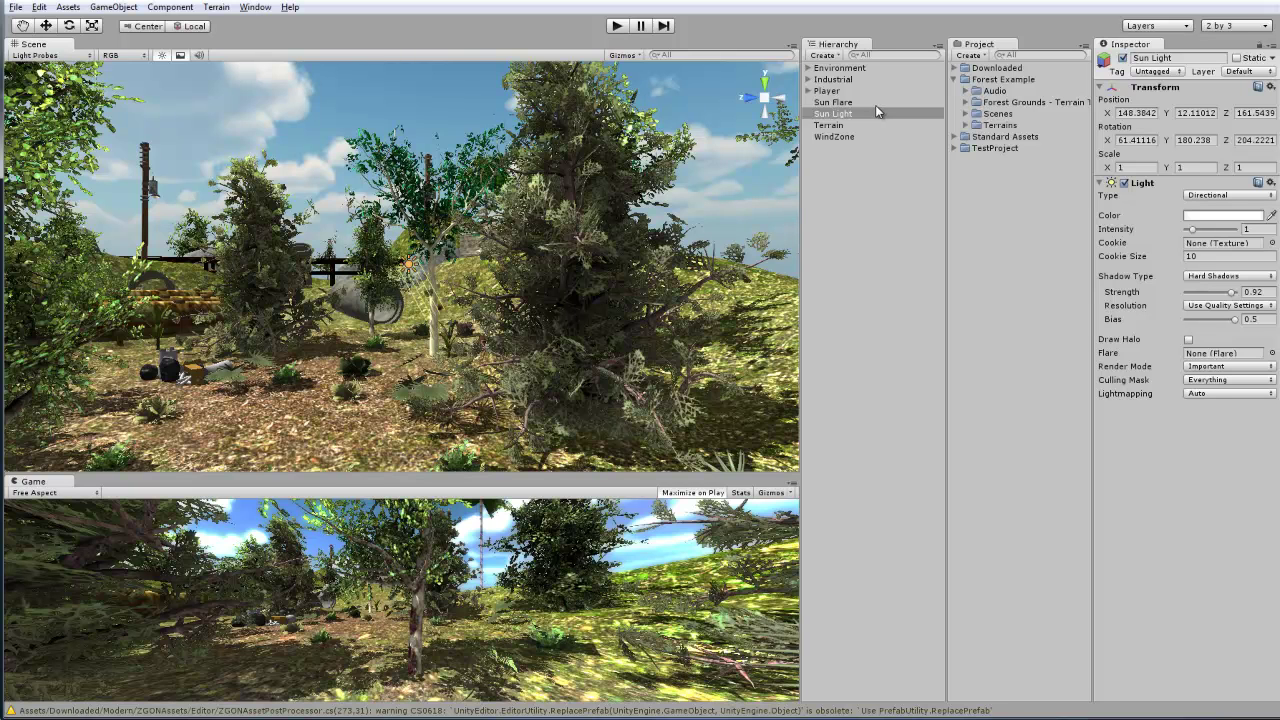
Focus on the Sun Flare and view its position relative to the terrain.
click(840, 102)
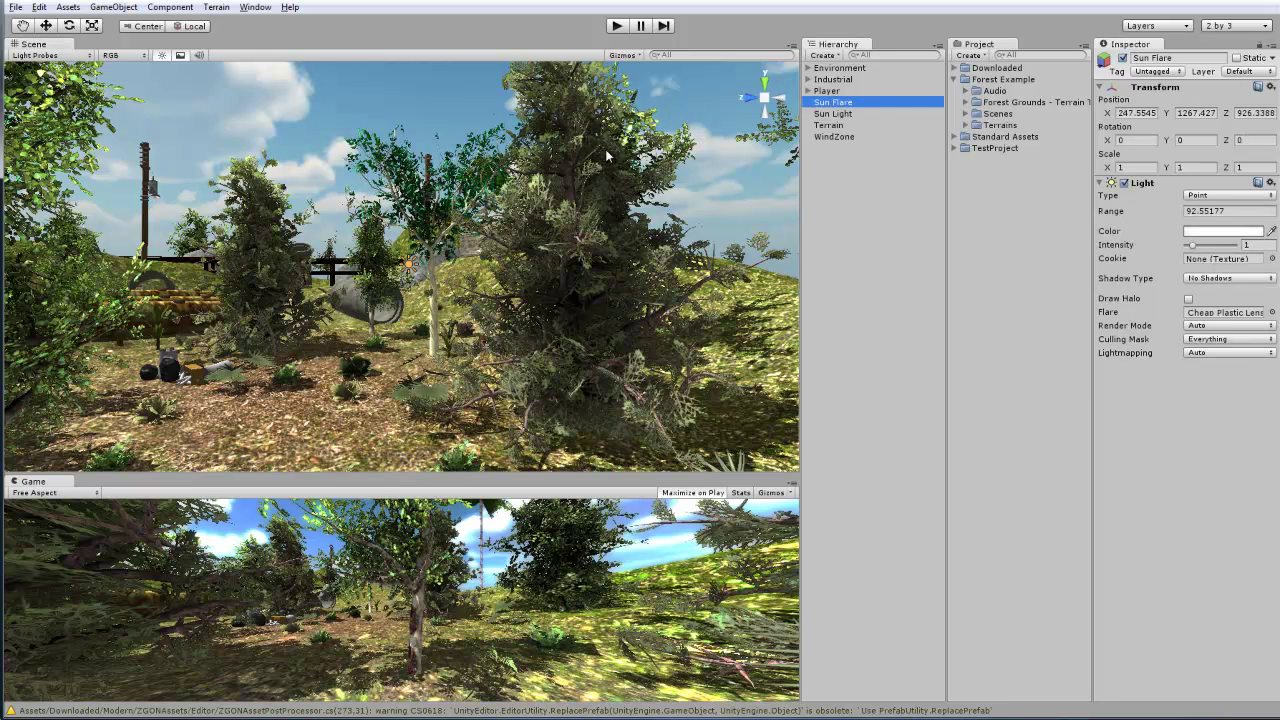
key(f)
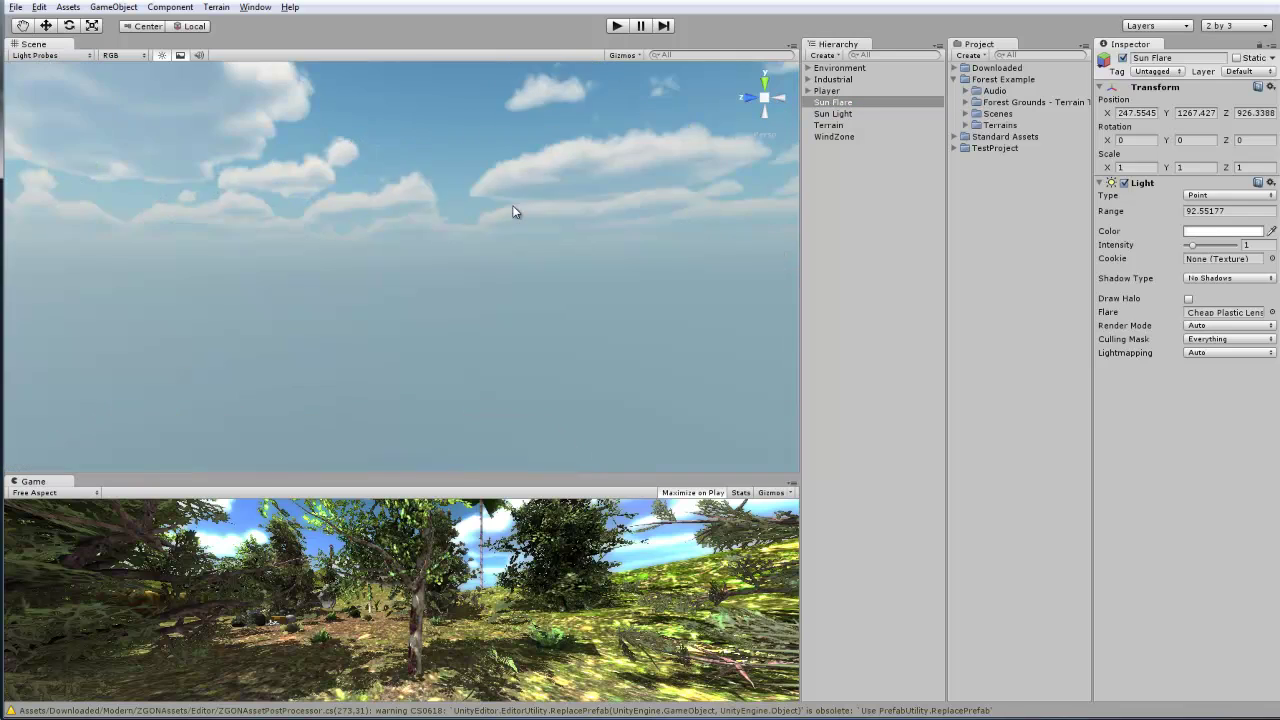
alt+drag(672, 460, 499, 291)
right_drag(499, 291, 526, 241)
alt+drag(526, 248, 854, 147)
Expand the Player hierarchy, select and focus on the Main Camera, and widen the Inspector to show its settings.
click(808, 91)
click(831, 114)
click(842, 125)
click(845, 124)
key(f)
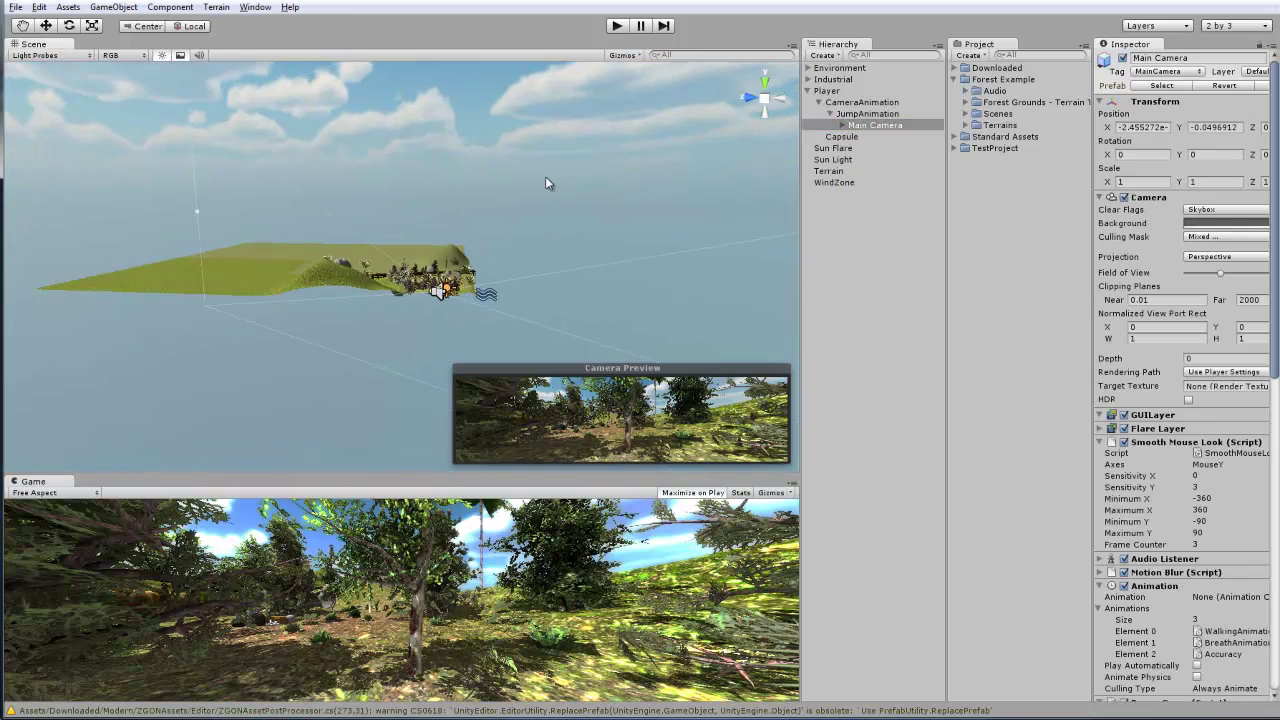
alt+drag(577, 244, 645, 268)
drag(1096, 308, 1064, 308)
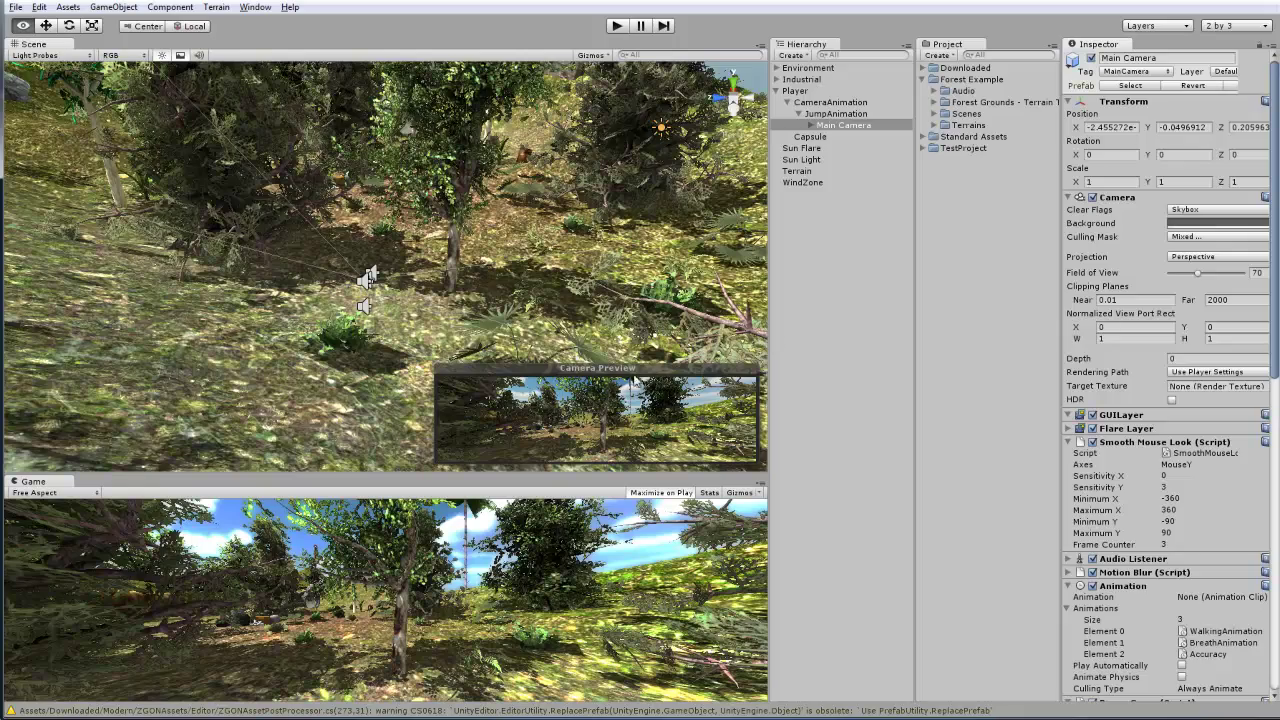
Examine the Main Camera's location in the forest, its far clipping plane and its child objects.
alt+drag(652, 380, 635, 282)
scroll(635, 282, down, 15)
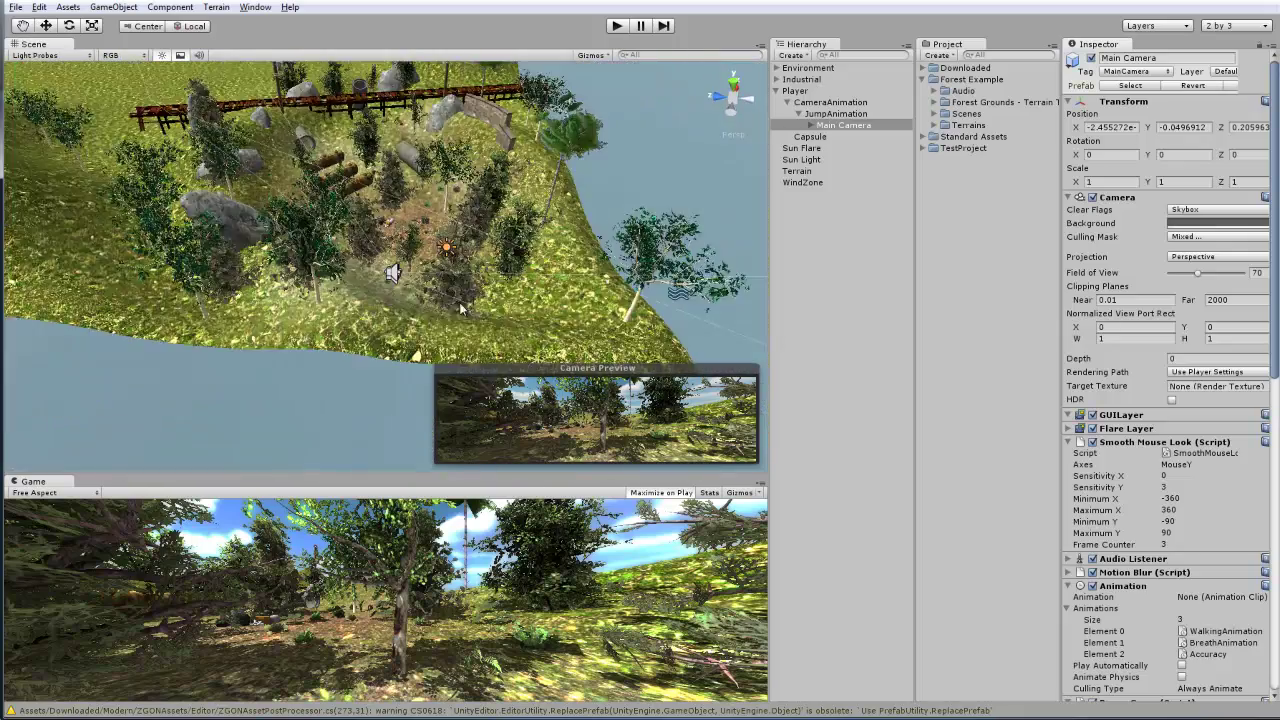
alt+drag(396, 299, 600, 262)
scroll(530, 258, up, 8)
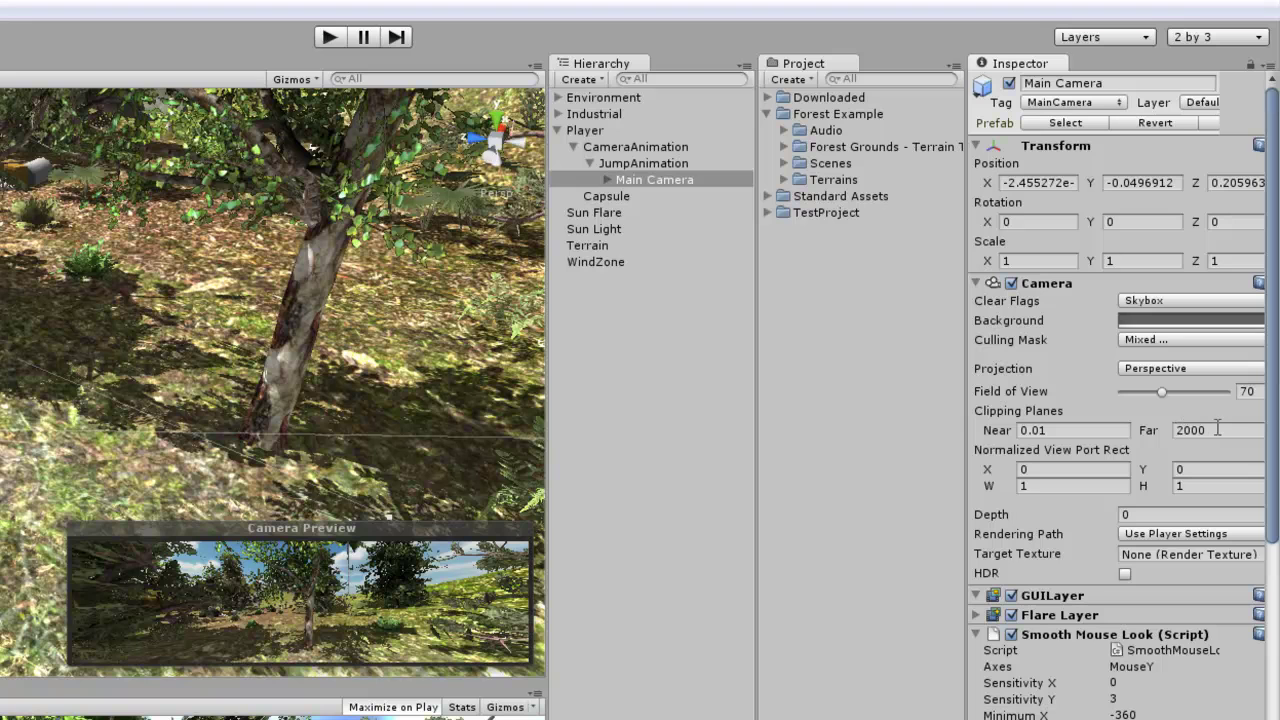
click(1230, 430)
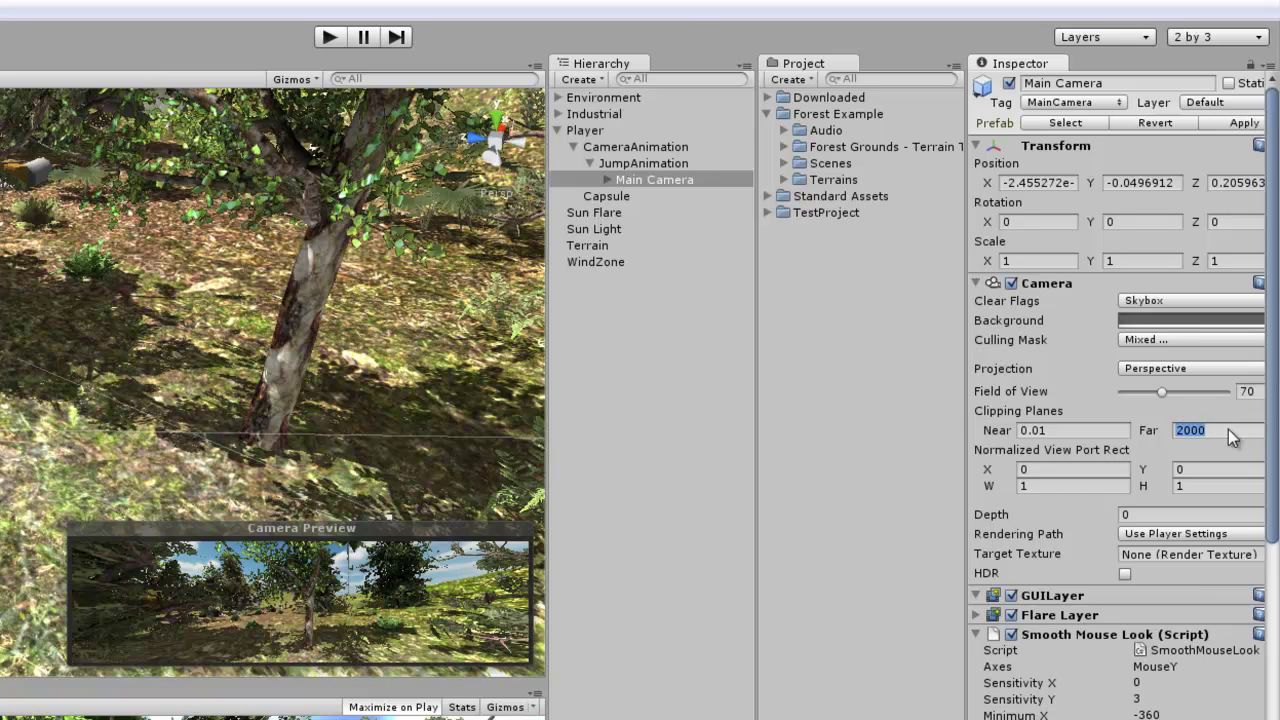
click(630, 179)
click(607, 179)
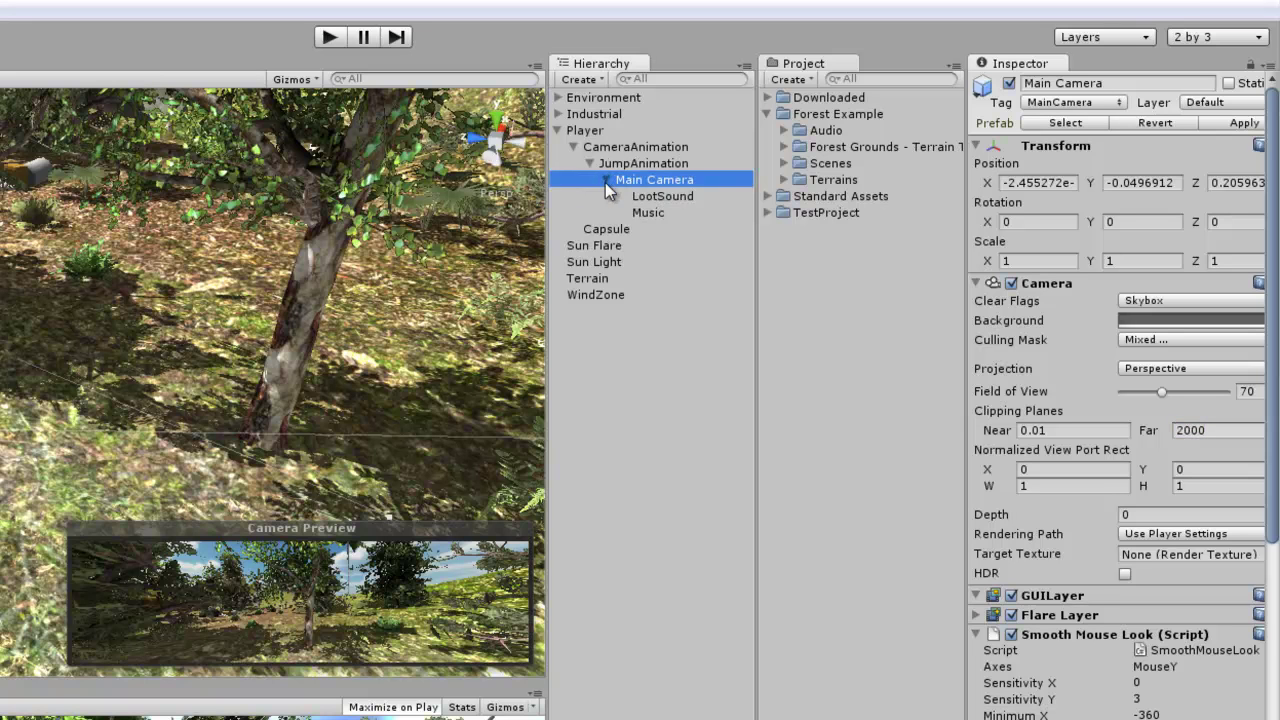
click(607, 179)
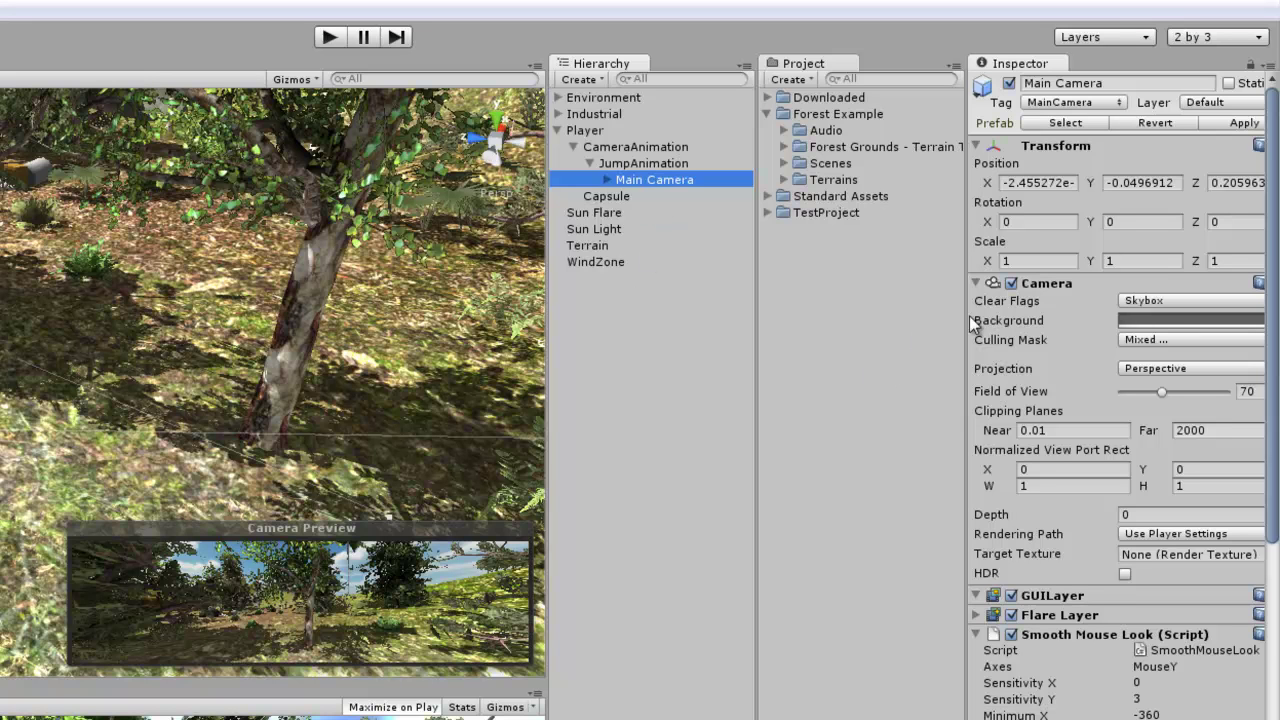
Review the Main Camera's Culling Mask and Clear Flags options without changing them.
click(1118, 340)
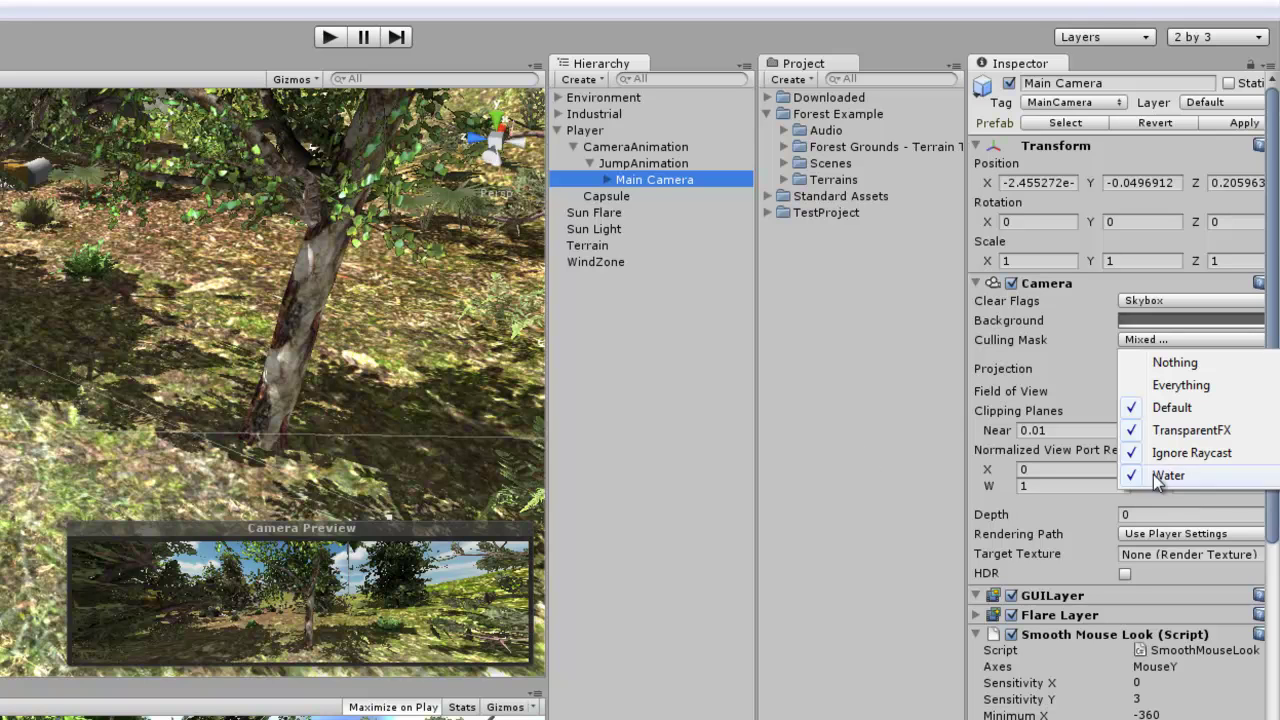
click(77, 392)
right_drag(77, 392, 163, 298)
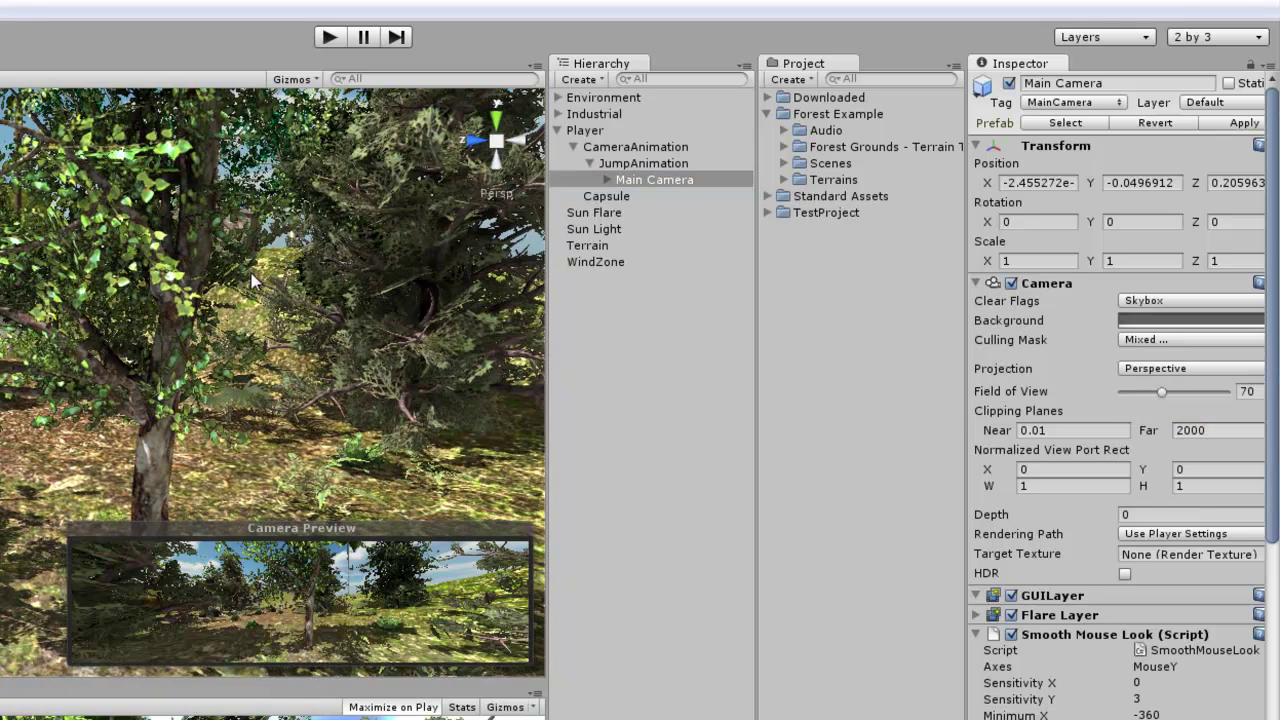
click(1160, 304)
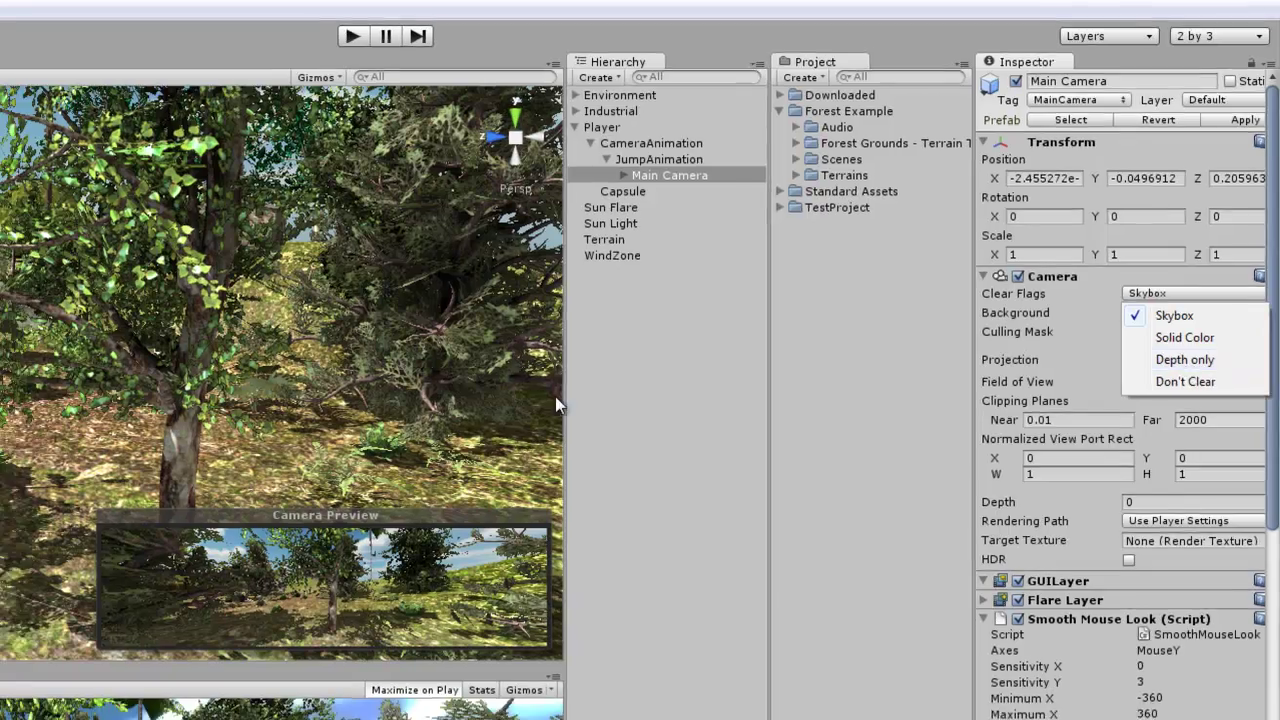
click(497, 422)
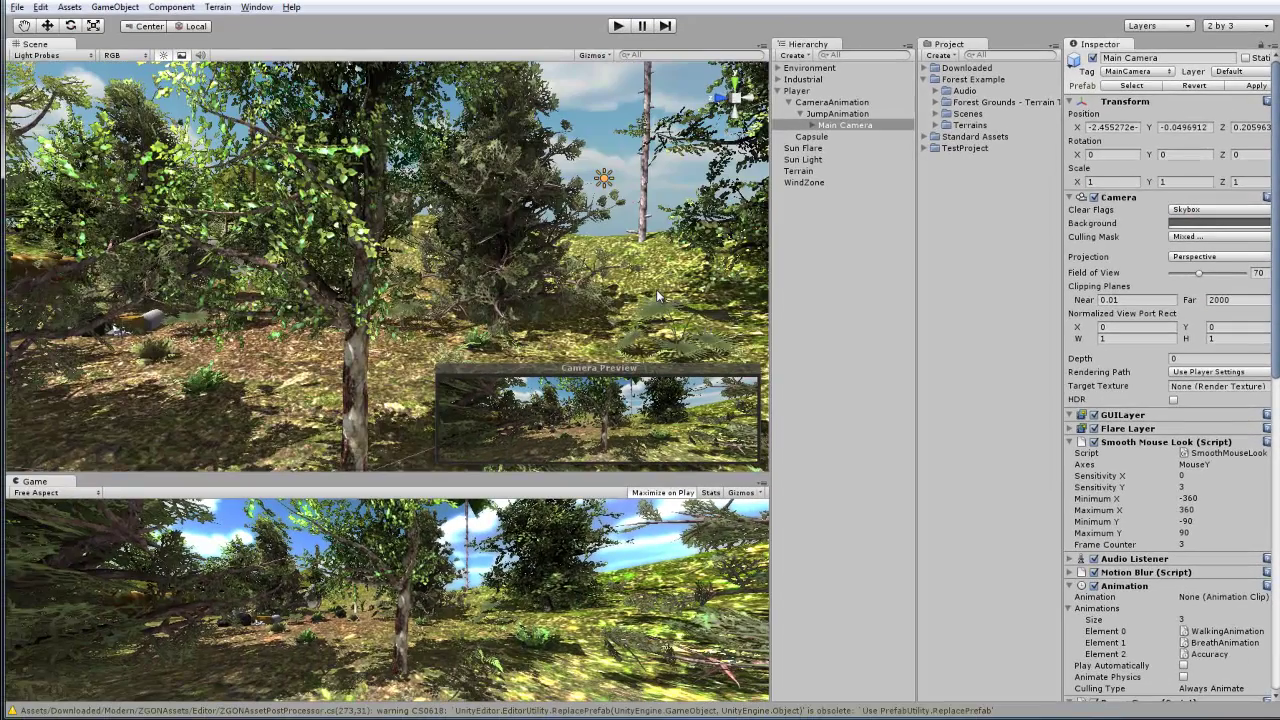
Try the Depth only and Don't Clear options for the Main Camera's Clear Flags.
scroll(657, 293, down, 6)
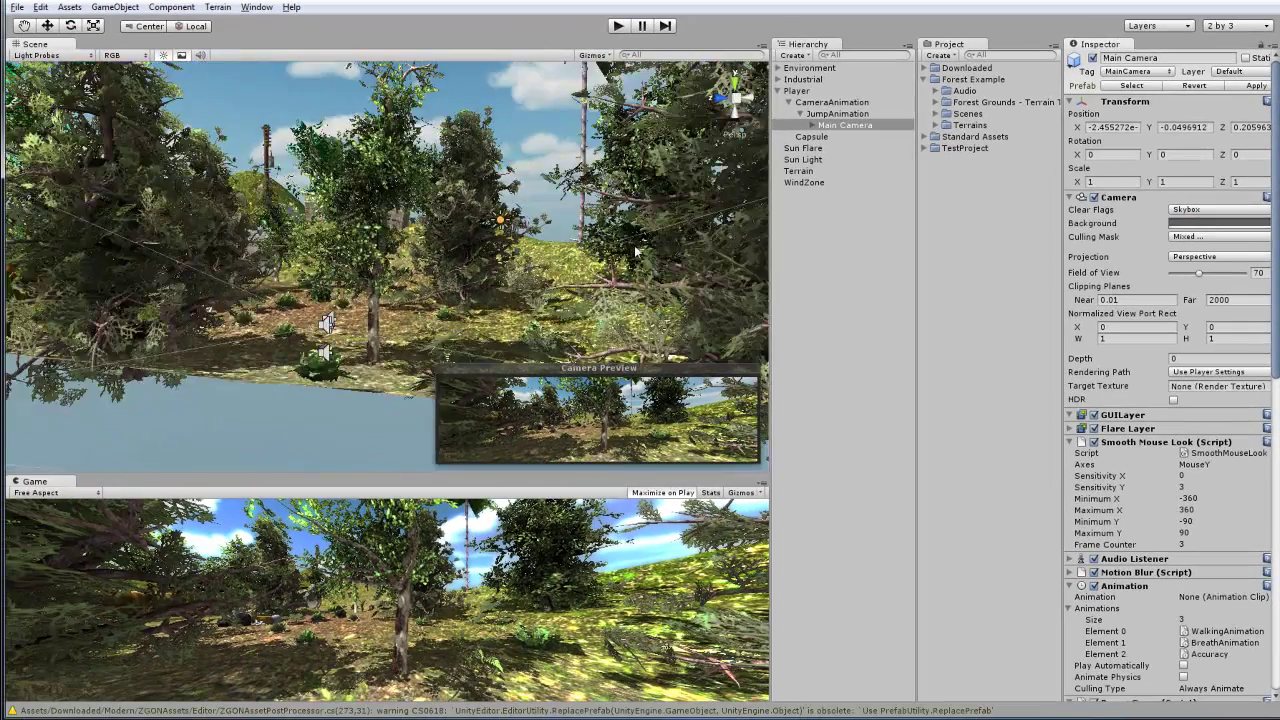
alt+drag(634, 245, 621, 337)
right_drag(622, 337, 463, 292)
alt+drag(462, 287, 478, 189)
right_drag(478, 190, 340, 300)
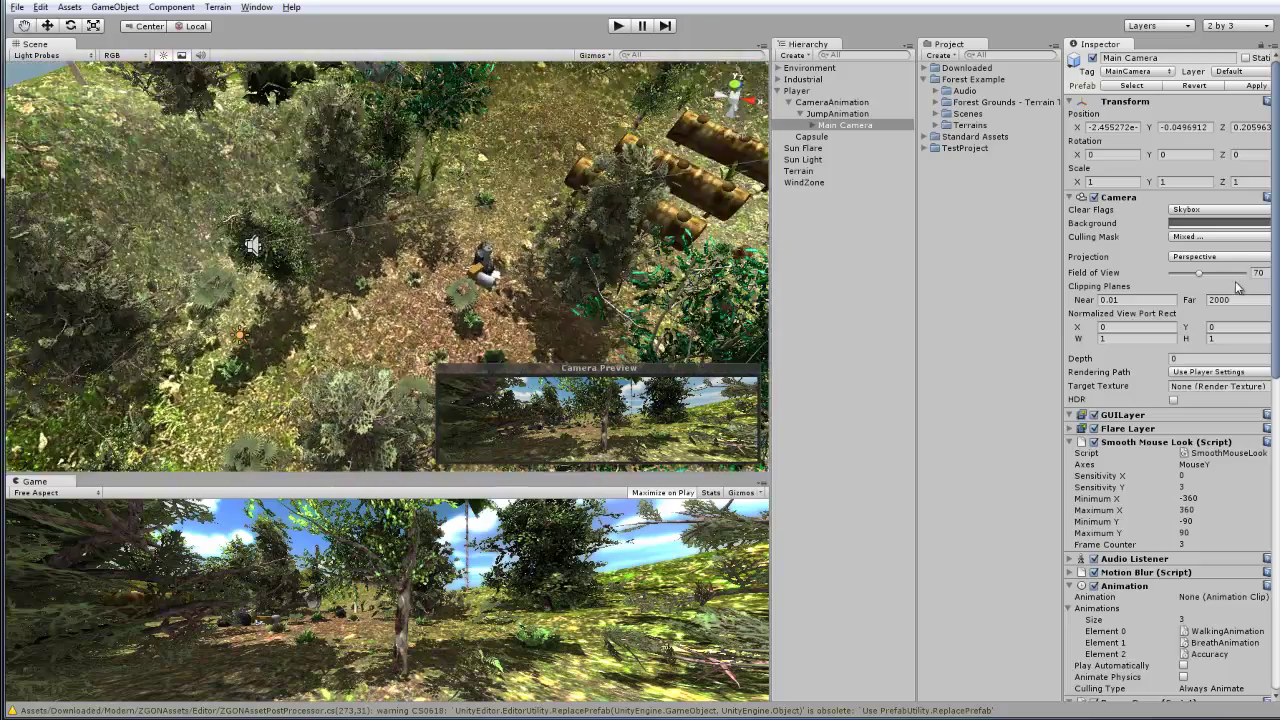
click(1203, 211)
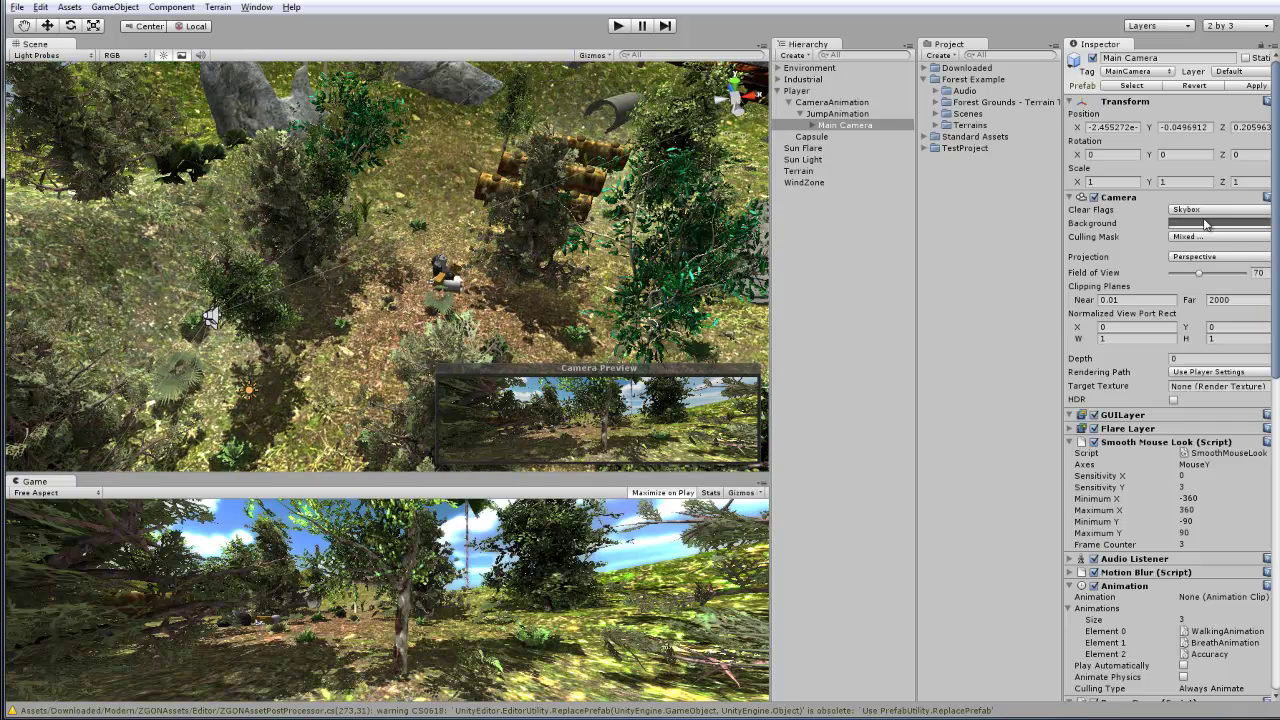
click(1206, 213)
click(1213, 257)
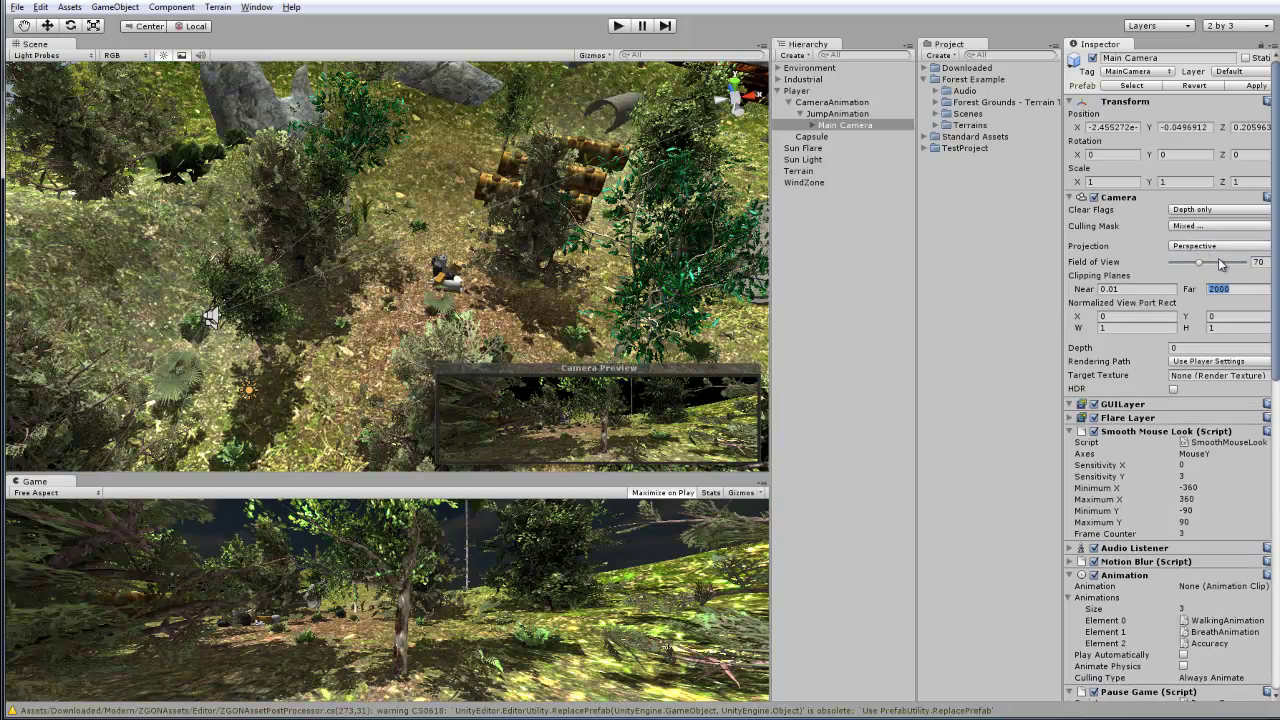
click(1203, 211)
click(1230, 271)
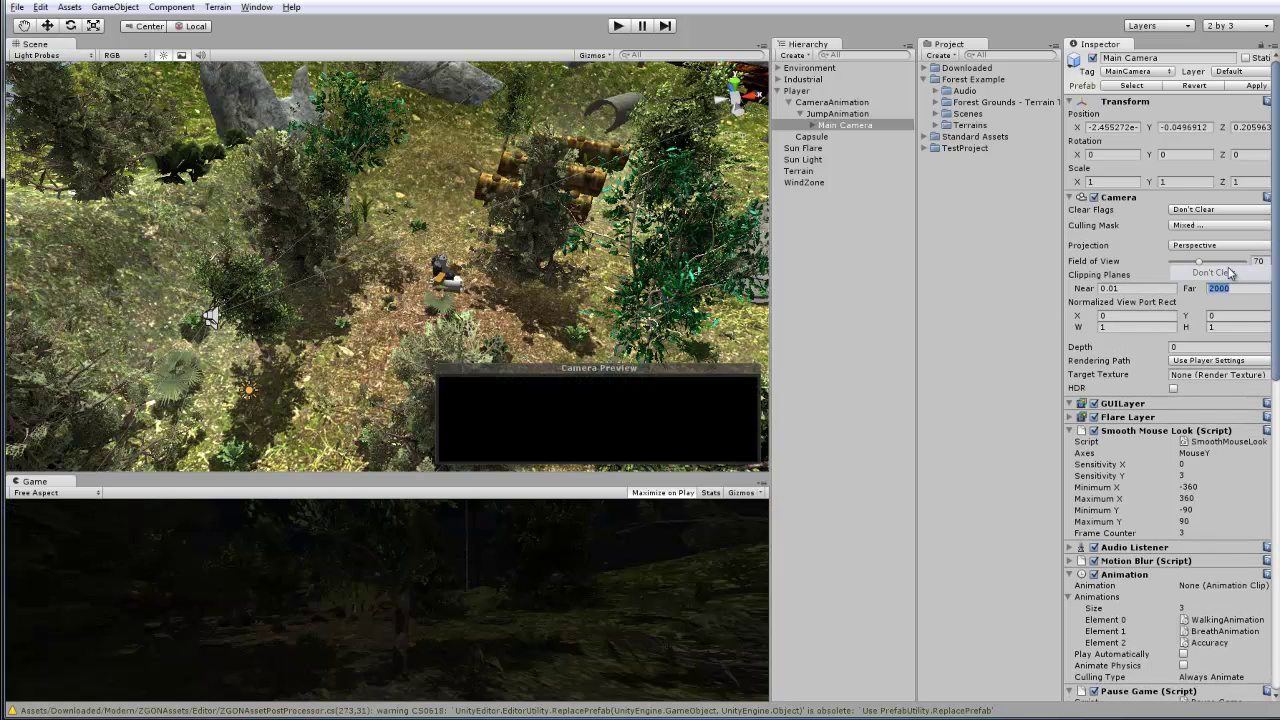
Enlarge the Game view and set the Main Camera's Clear Flags to Skybox.
click(637, 478)
drag(640, 470, 652, 284)
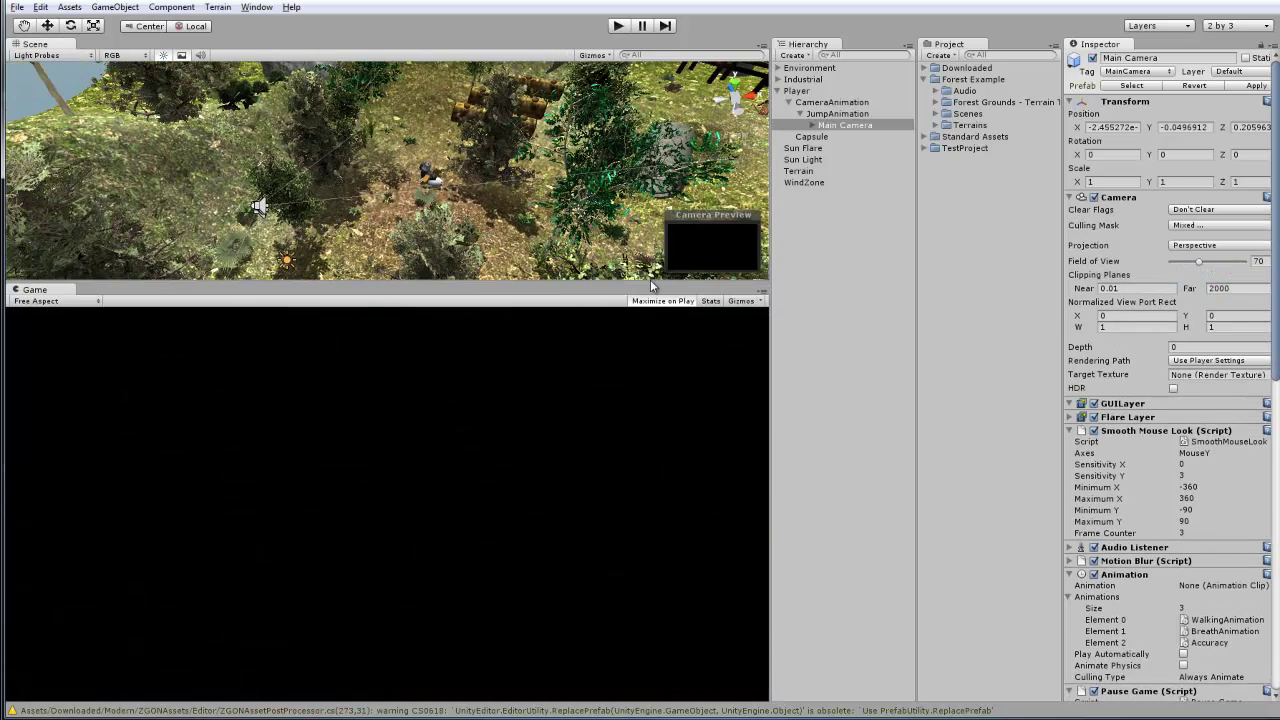
click(1207, 211)
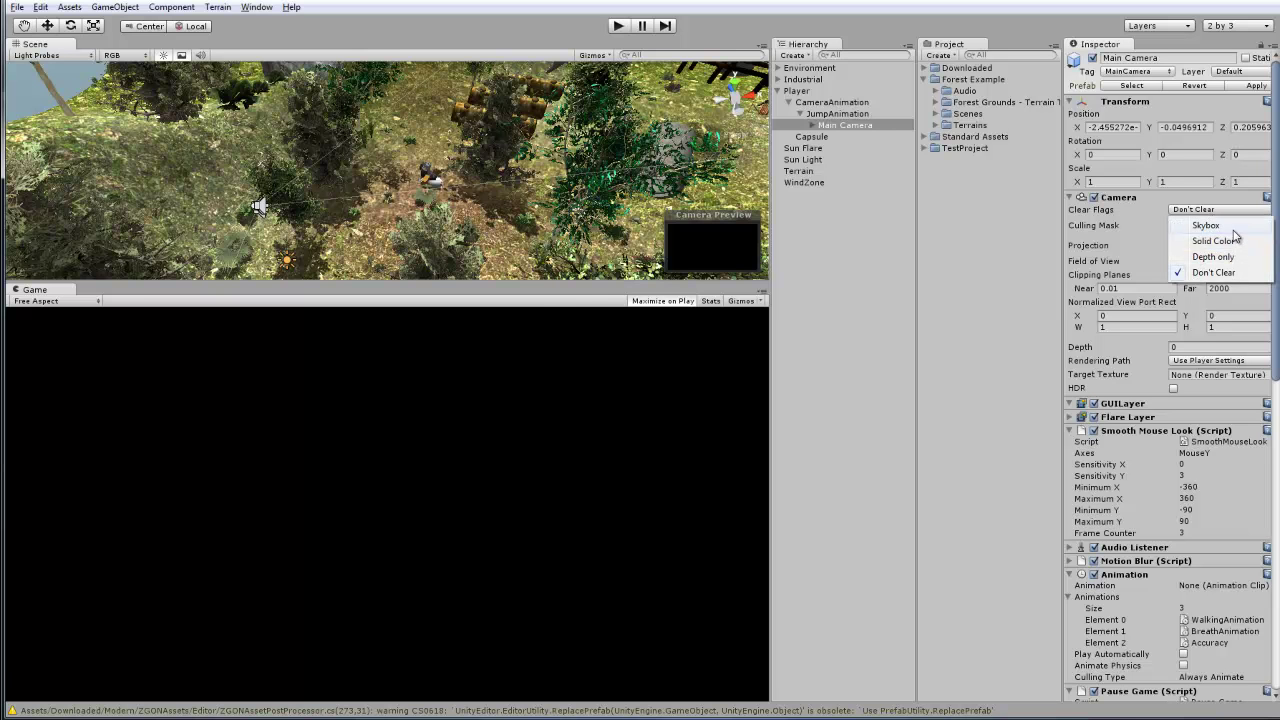
click(1205, 225)
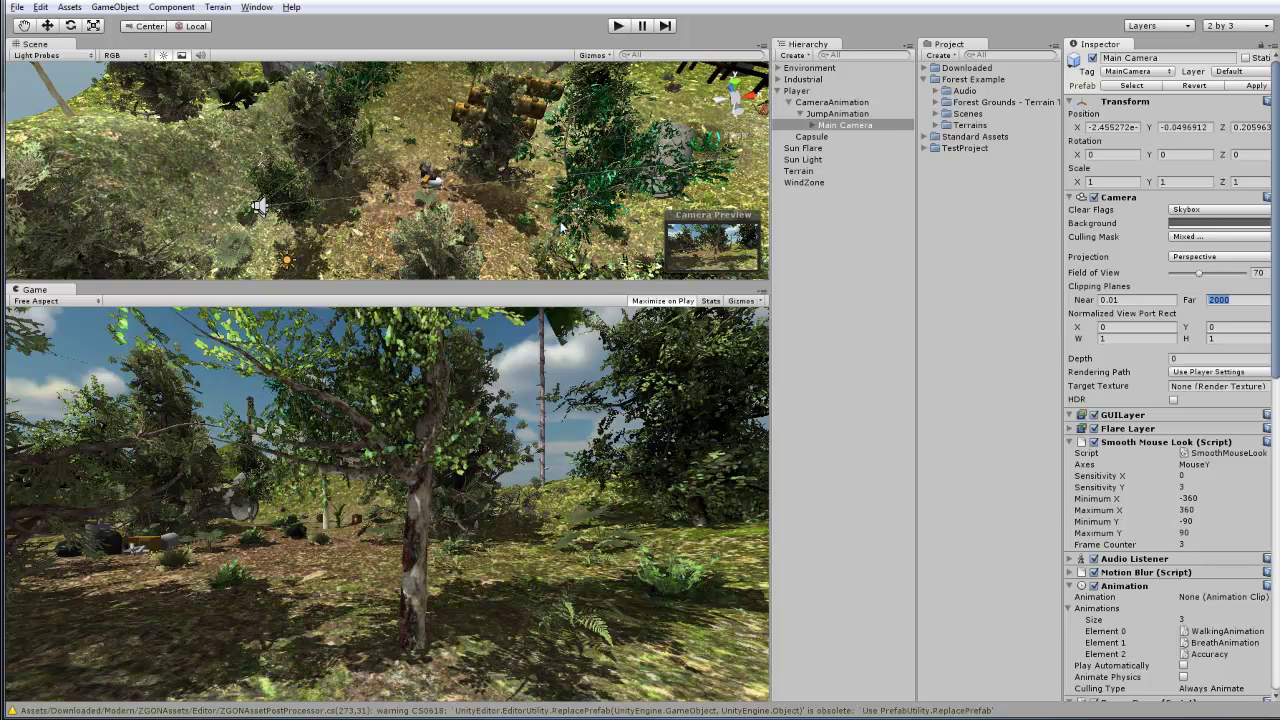
Collapse the Player group and select the terrain in the scene.
alt+drag(498, 228, 284, 190)
scroll(396, 180, down, 5)
scroll(420, 190, up, 5)
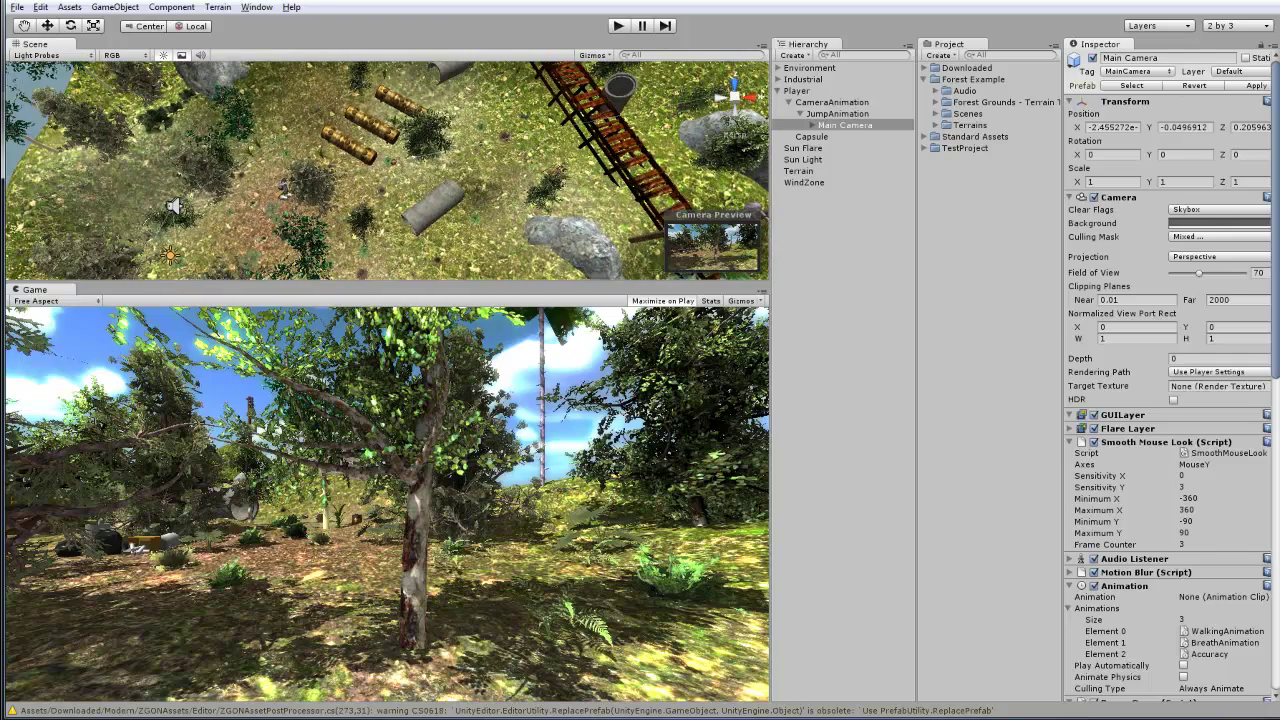
alt+drag(474, 225, 492, 103)
click(778, 90)
alt+drag(632, 147, 619, 145)
click(626, 90)
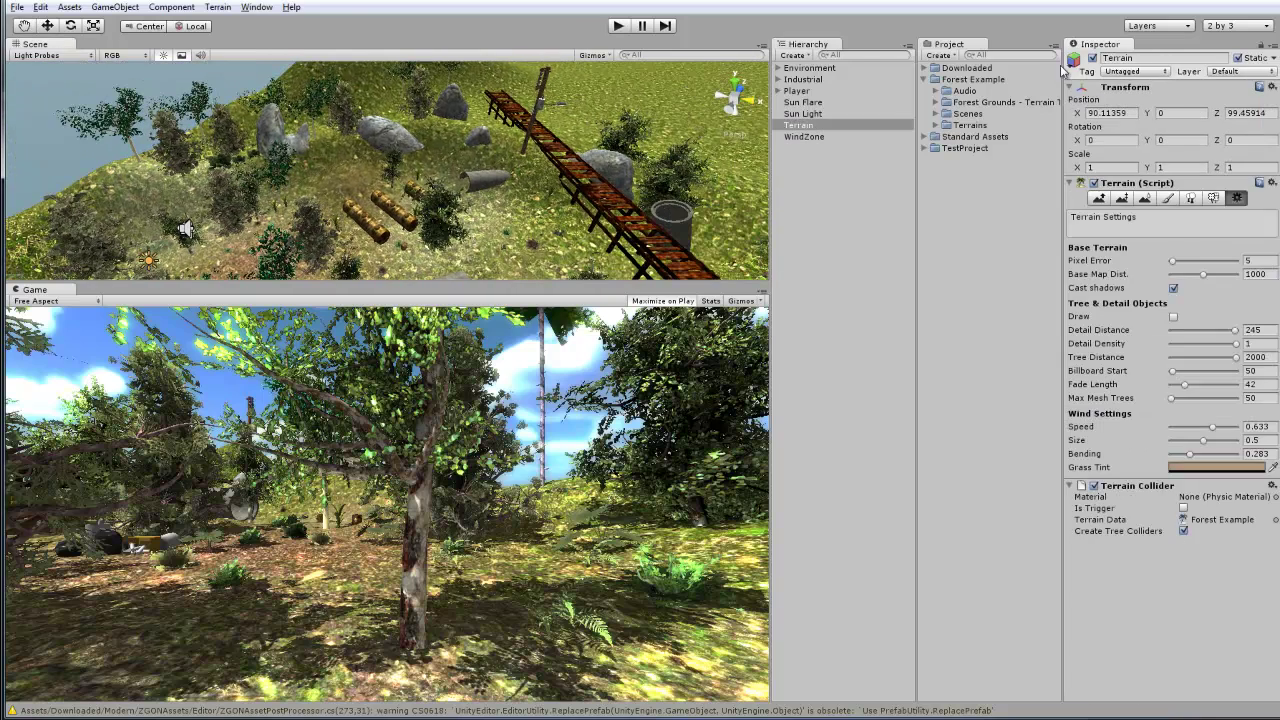
Rename the Terrain object as Forest Scene.
click(1138, 72)
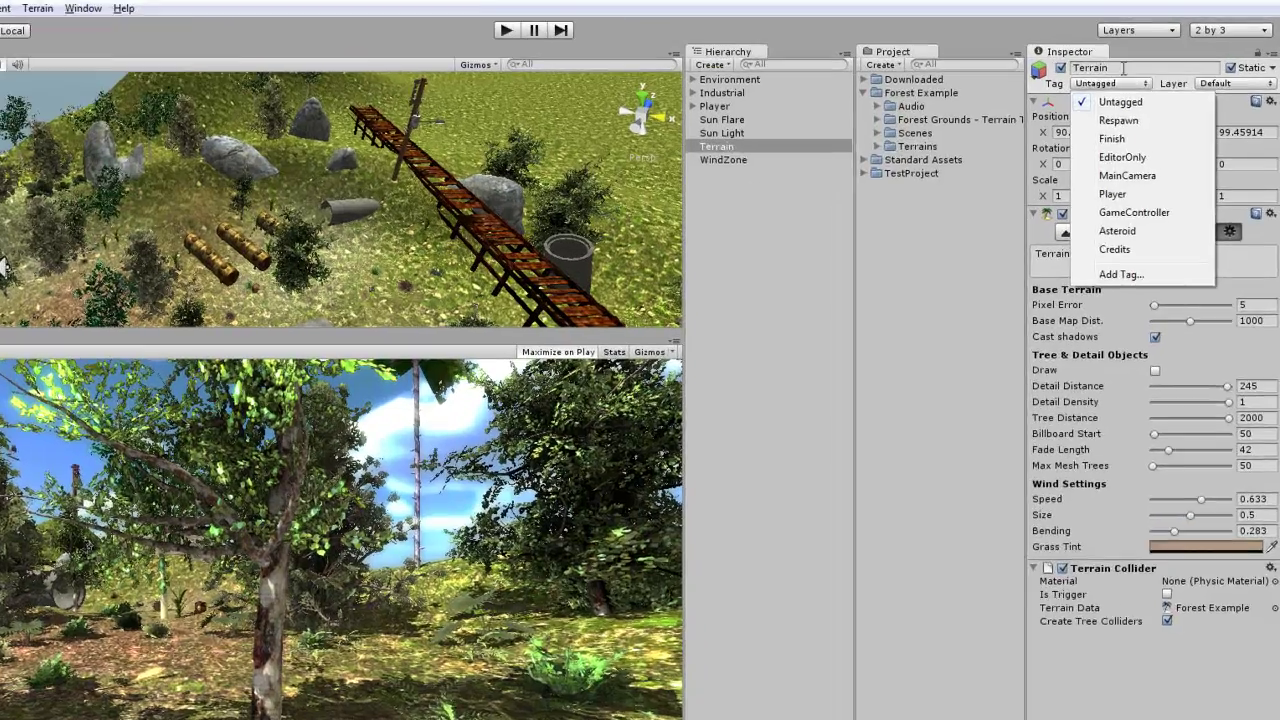
click(1123, 68)
text(Forest Scene)
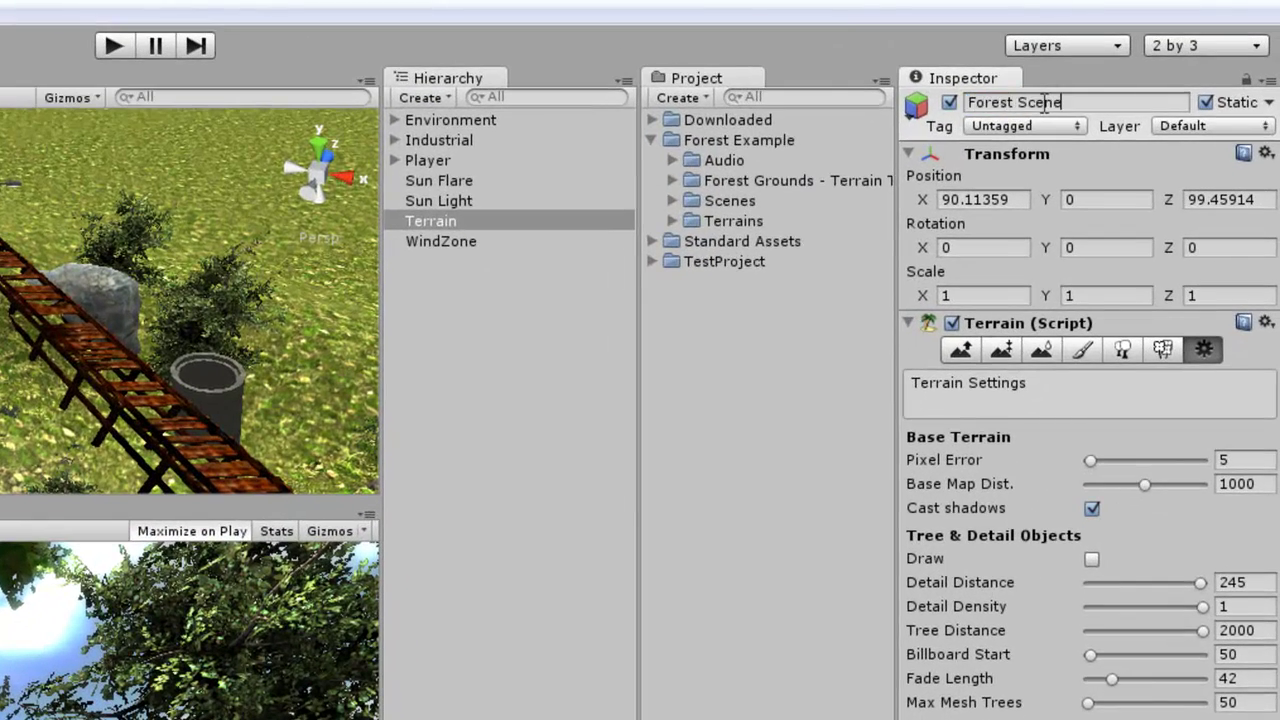
key(Return)
Correct the terrain object's name to Forest Example.
click(1044, 103)
click(1062, 110)
key(BackSpace)
key(BackSpace)
key(BackSpace)
key(BackSpace)
key(BackSpace)
text(Example)
key(Return)
Open the project's Terrains folder and select the Forest Example terrain asset.
click(667, 221)
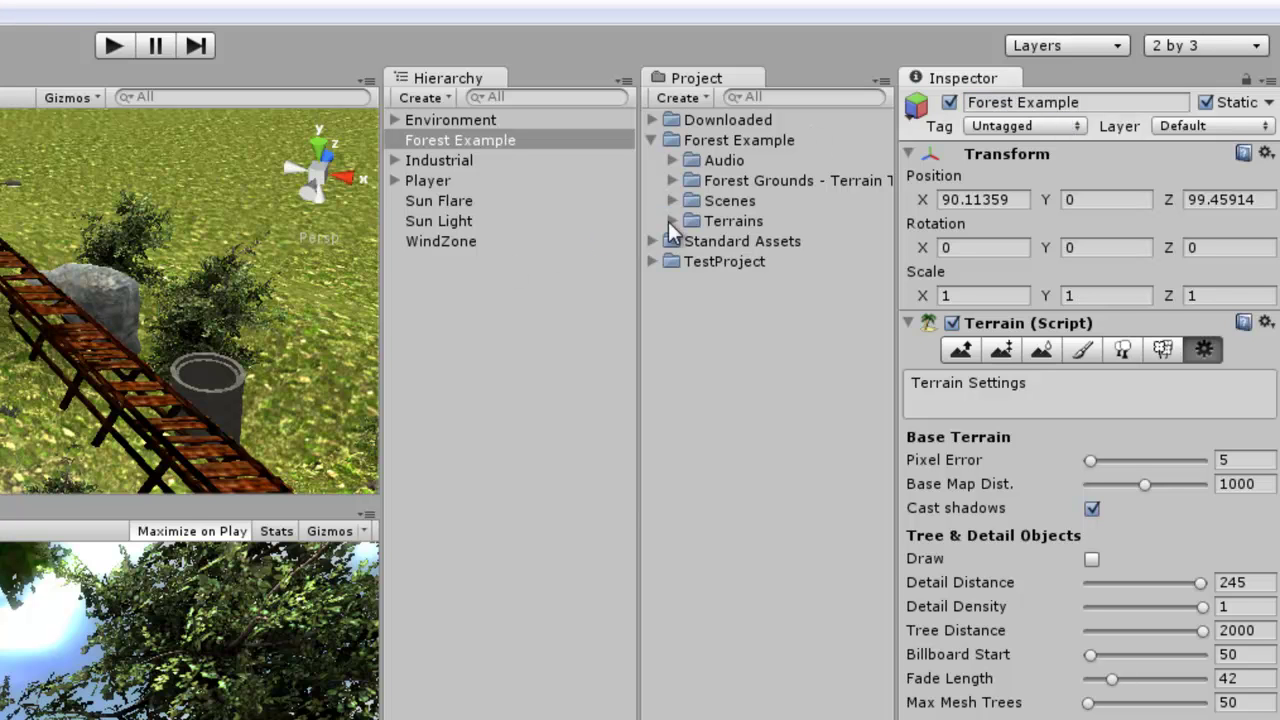
click(668, 221)
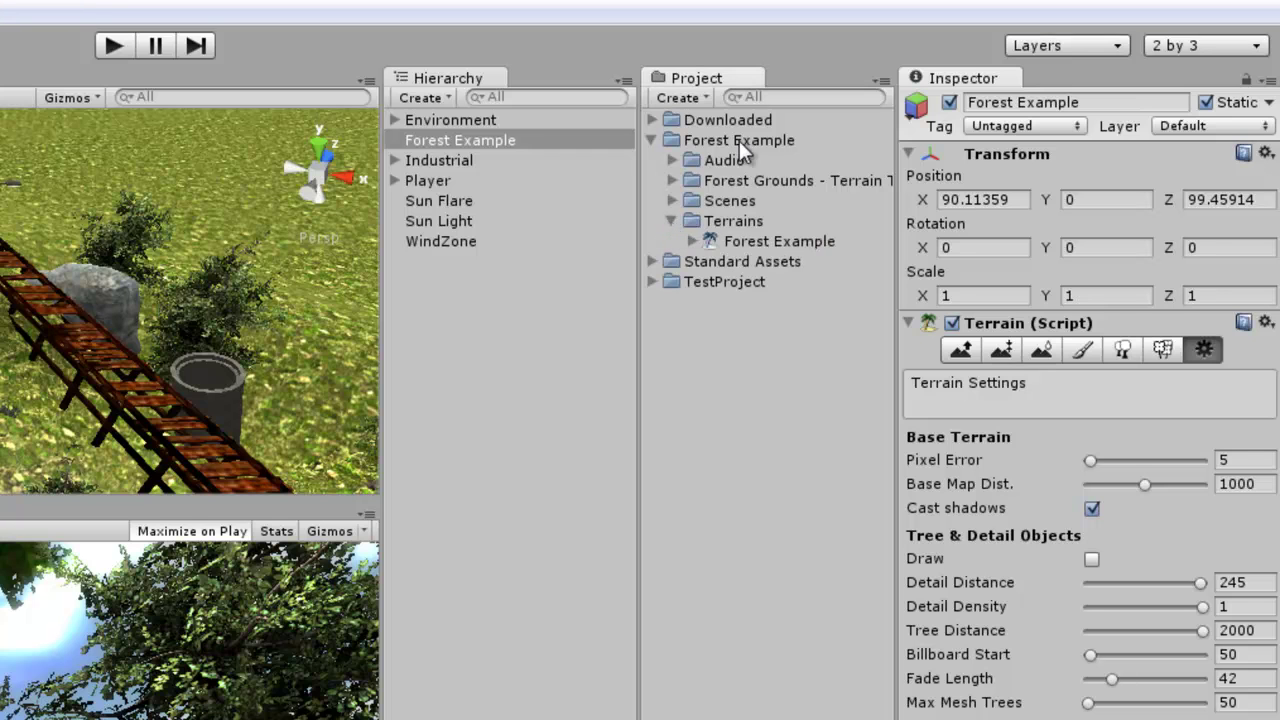
click(779, 243)
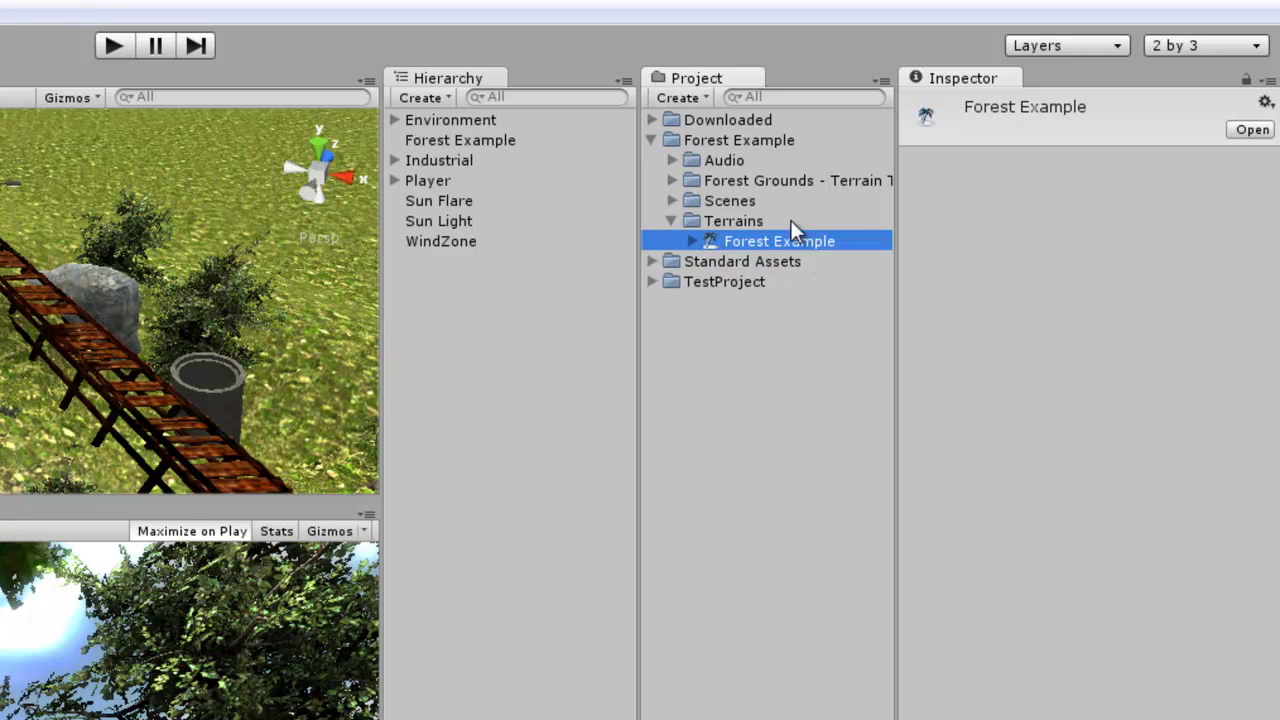
Collapse the Terrains folder and look through the project's Scenes, Forest Grounds and Audio folders.
click(672, 217)
click(673, 198)
click(673, 195)
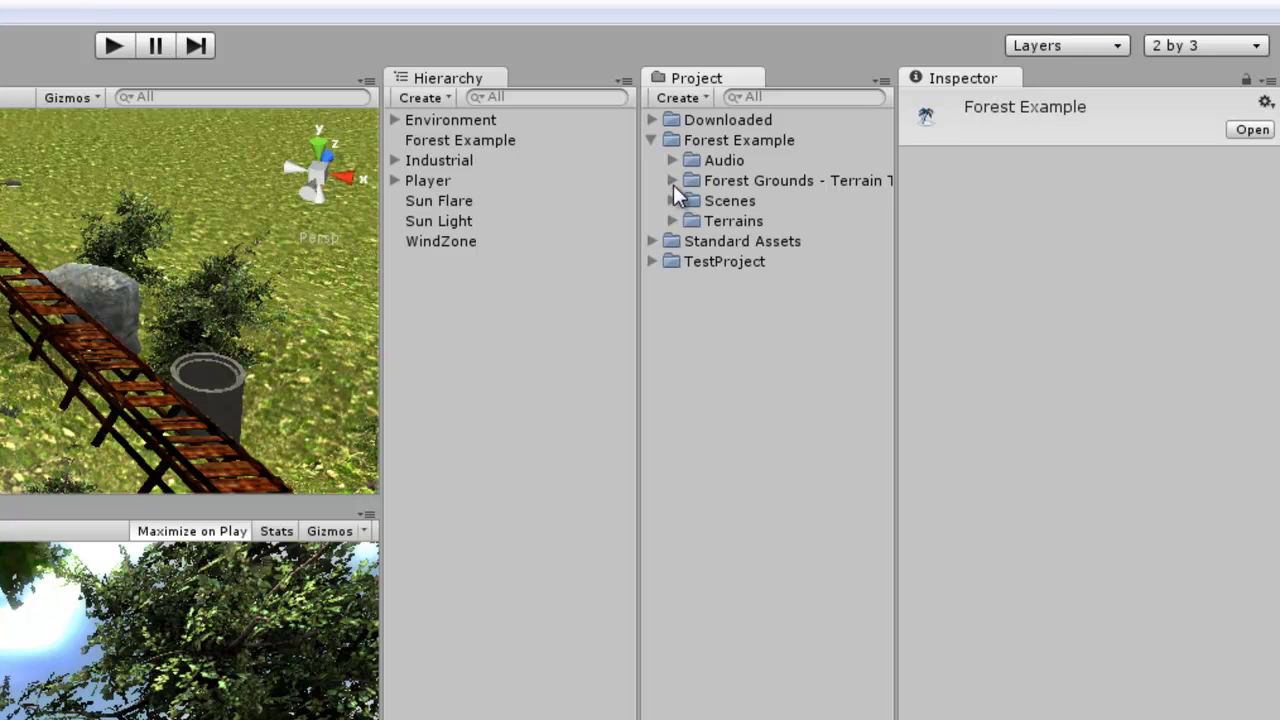
click(672, 181)
click(673, 178)
click(673, 159)
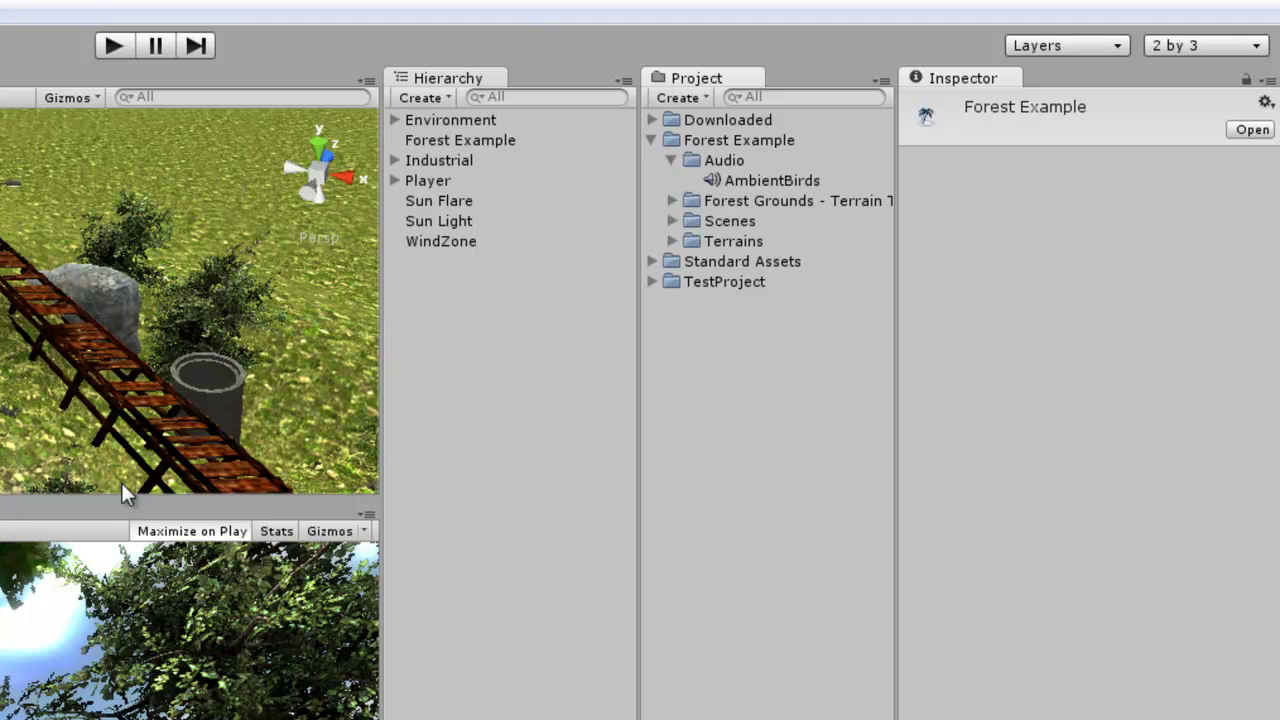
Collapse the project's Audio folder and bring the Player object into view in the scene.
click(673, 160)
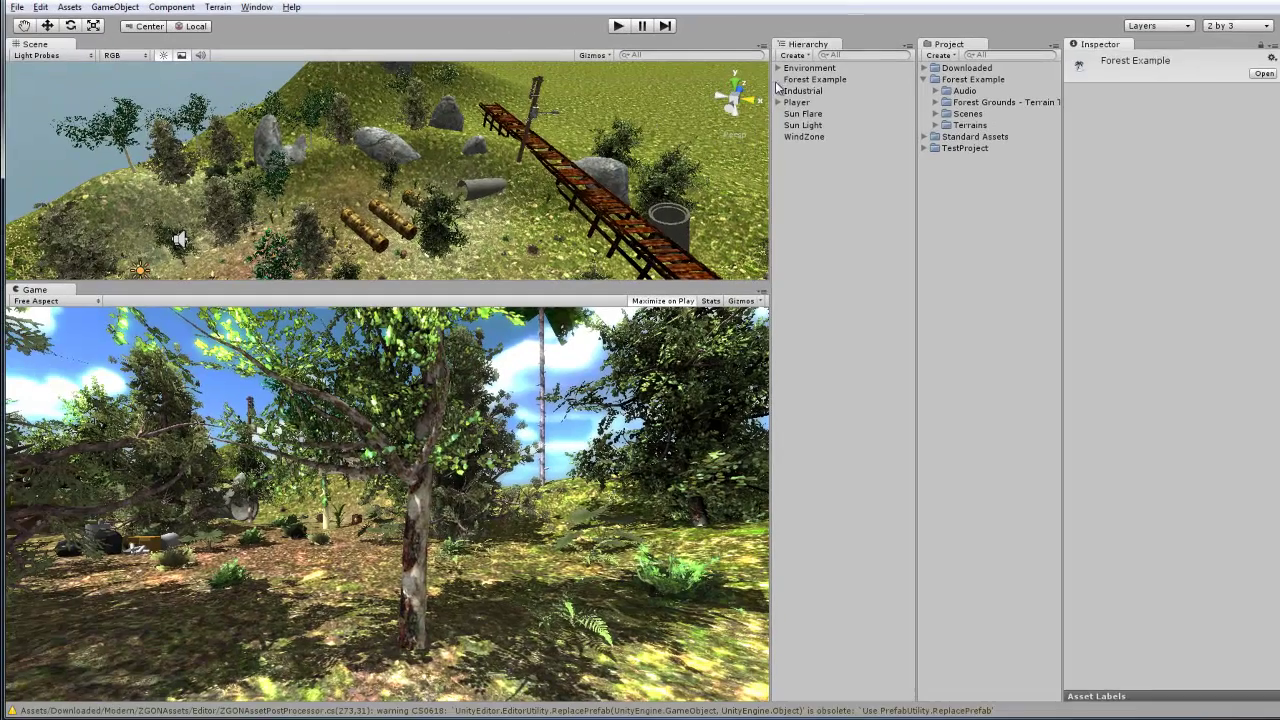
click(478, 163)
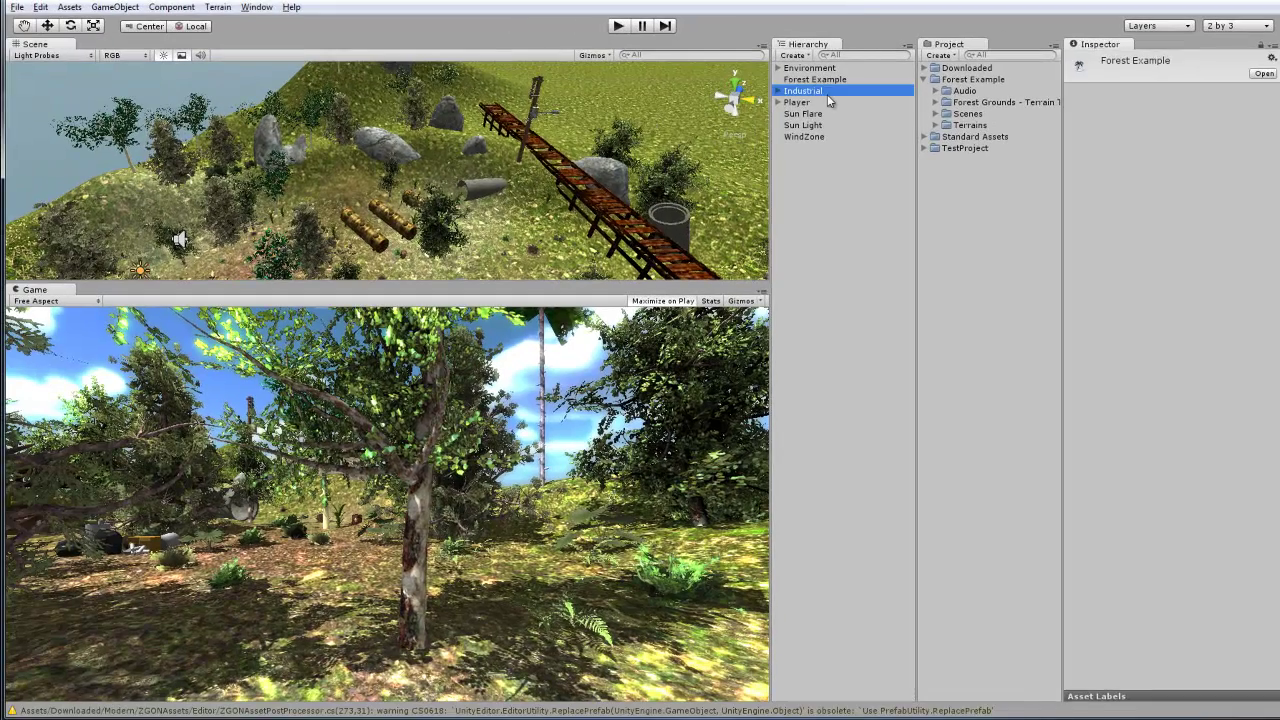
double_click(826, 102)
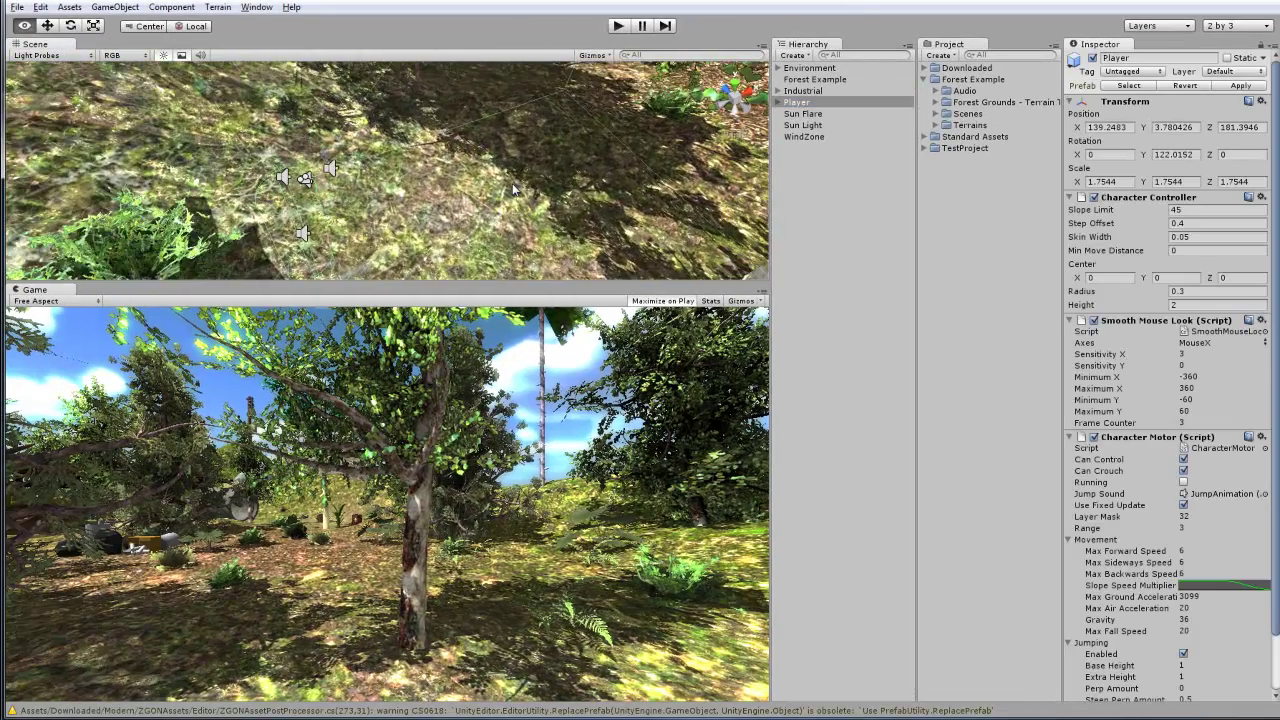
Expand the Player object and select its Main Camera and JumpAnimation children to review their components.
click(779, 102)
click(790, 114)
click(339, 192)
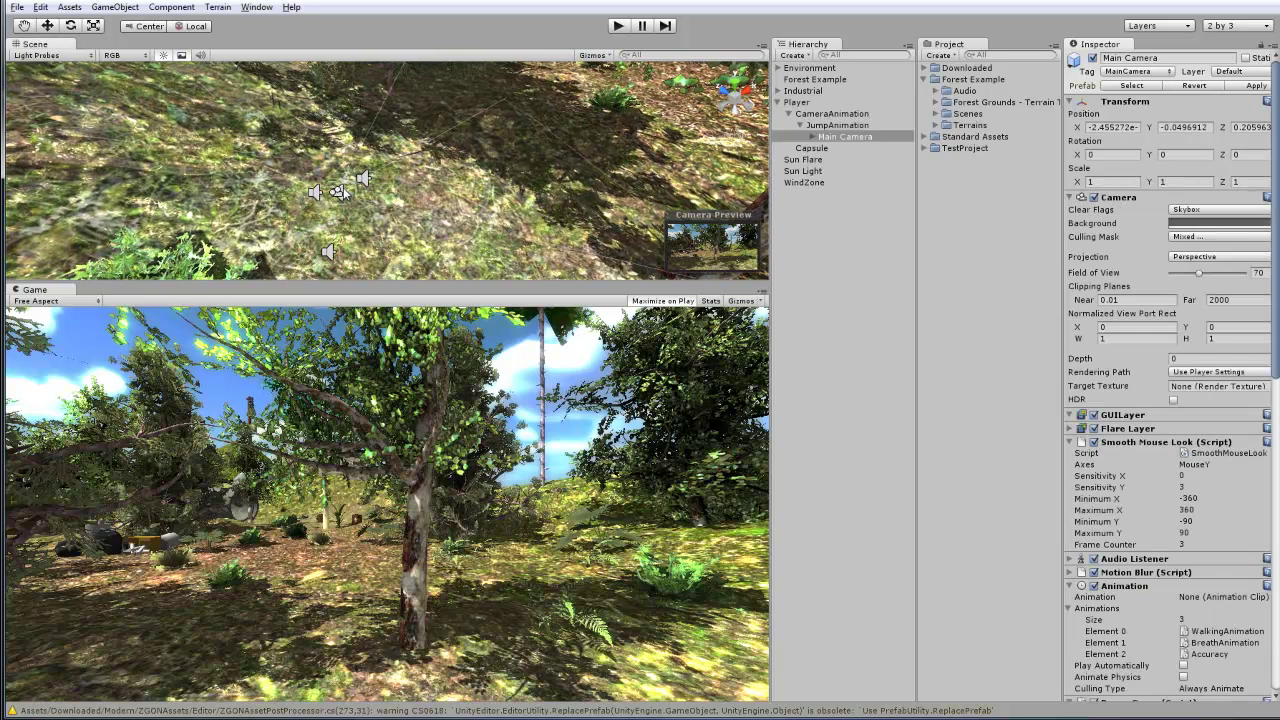
click(338, 192)
click(320, 193)
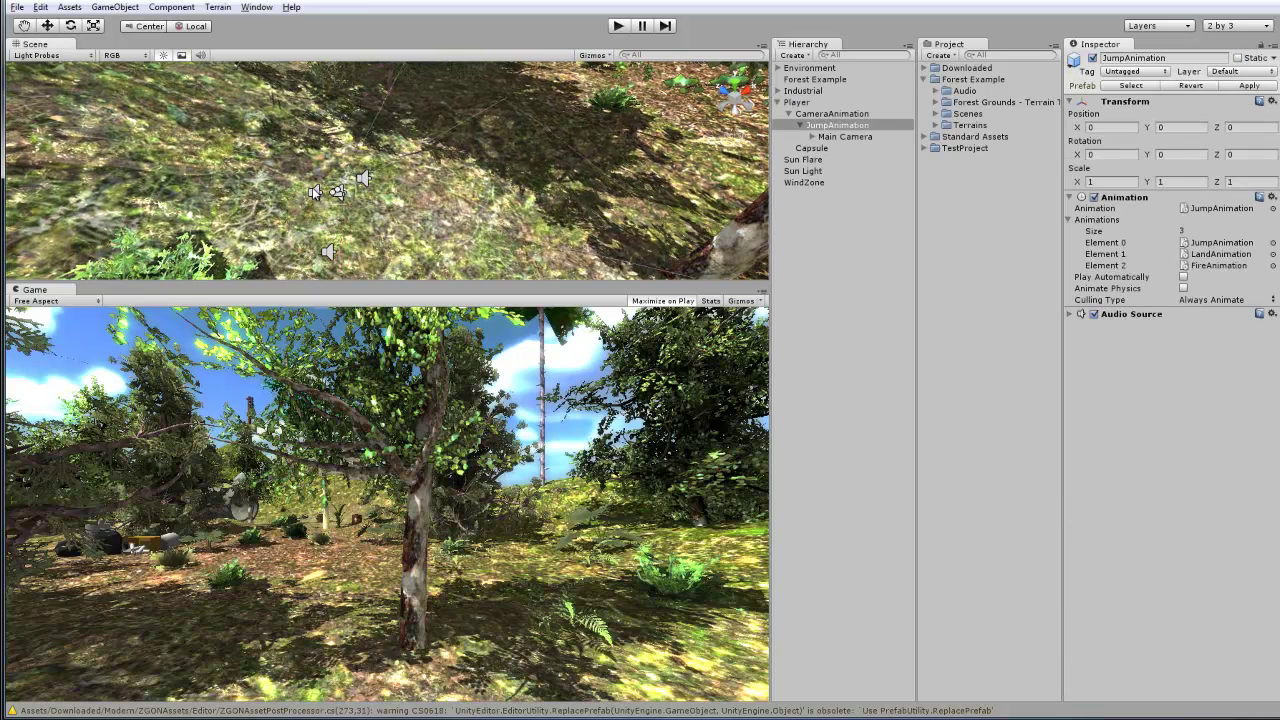
Select the Music object under Main Camera and review its Audio Source clip and 3D sound settings.
click(812, 137)
click(840, 159)
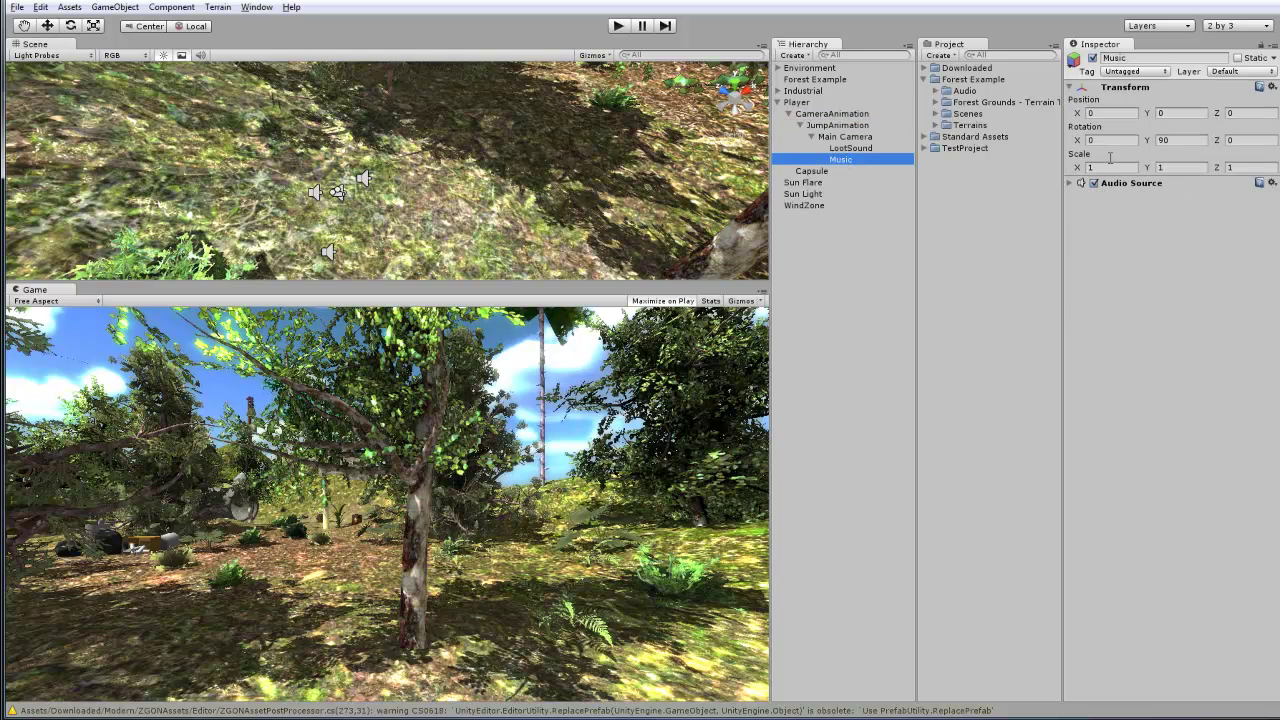
click(1131, 183)
click(812, 137)
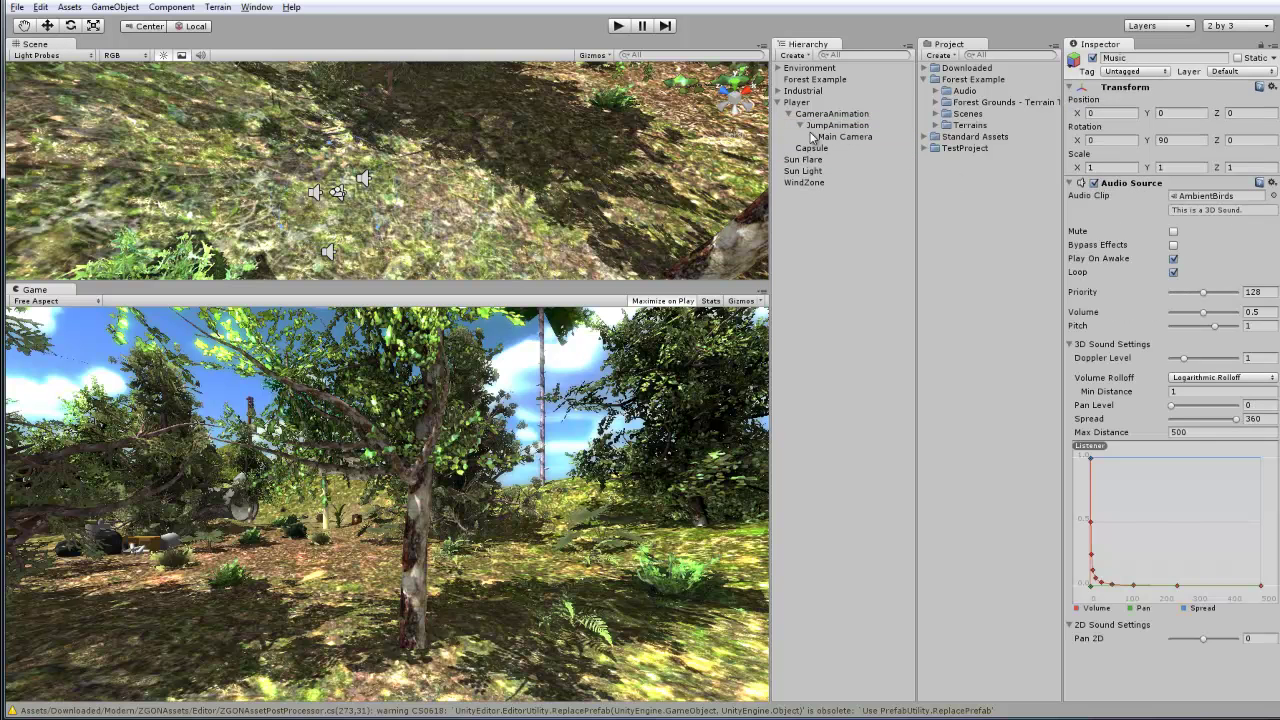
alt+drag(750, 150, 1009, 254)
alt+drag(646, 142, 999, 289)
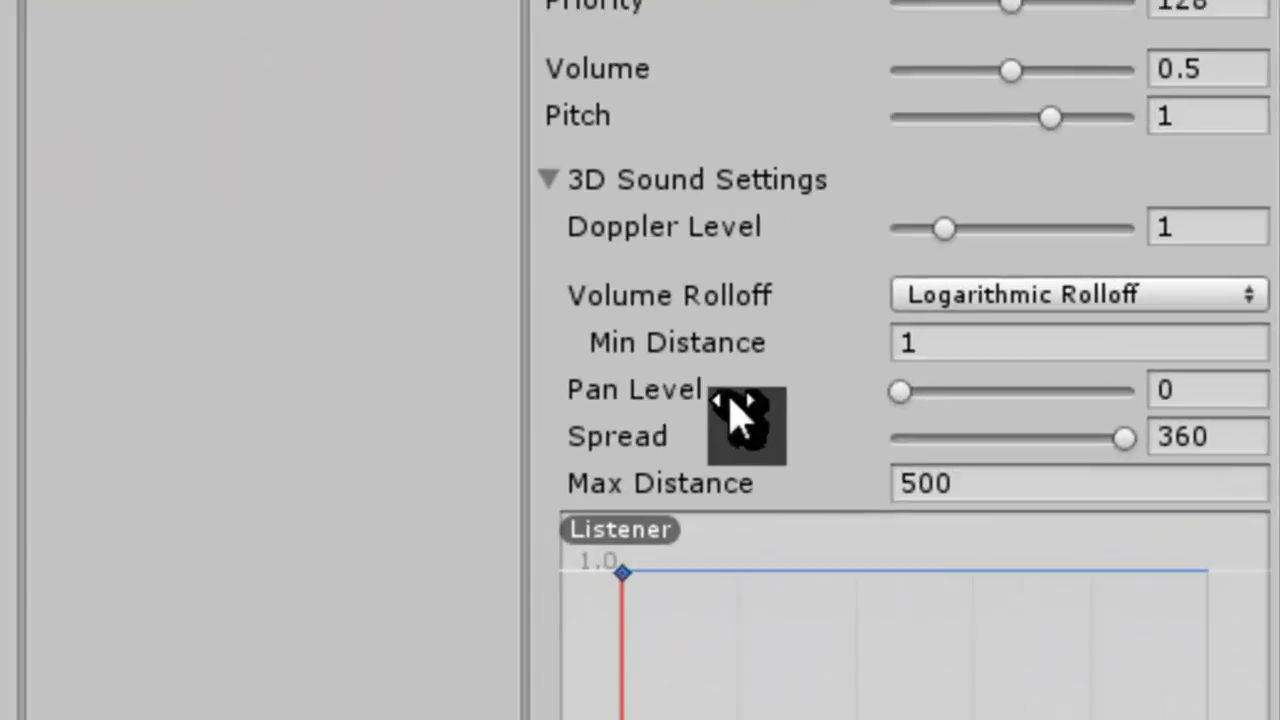
click(634, 394)
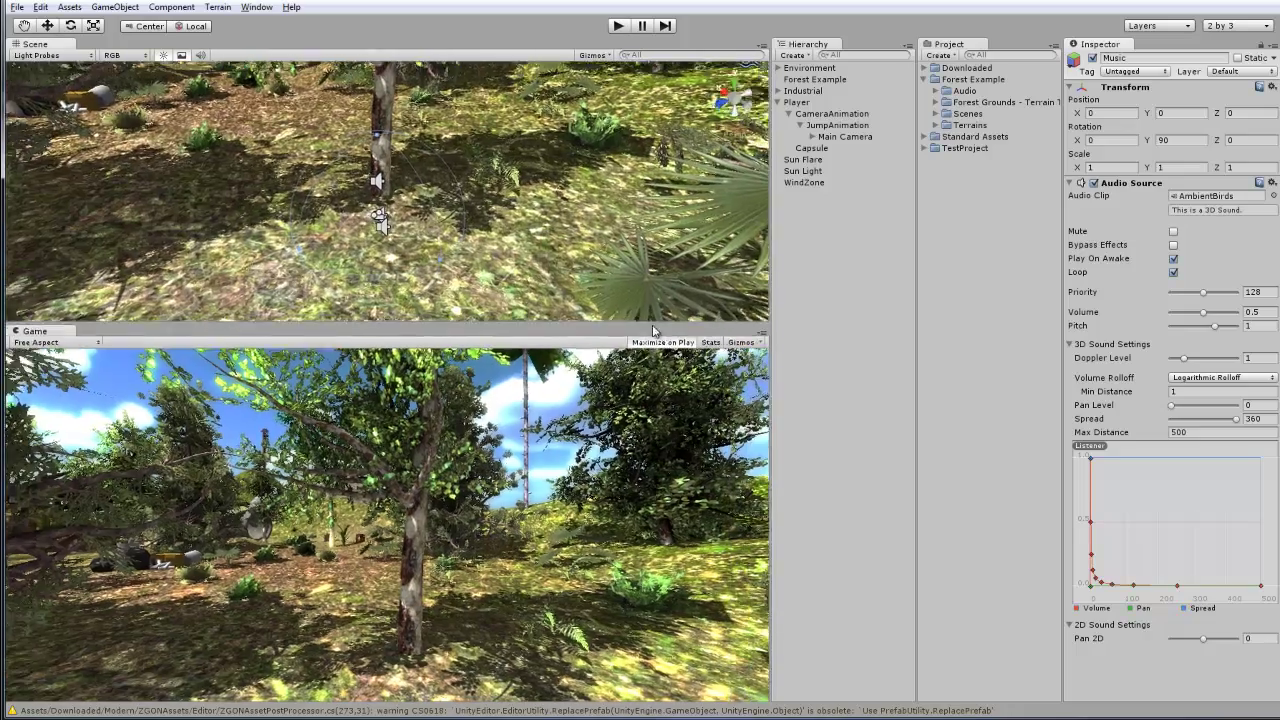
Enlarge the Scene view and look over the forest terrain from several overhead angles.
drag(652, 326, 652, 360)
alt+drag(650, 316, 607, 296)
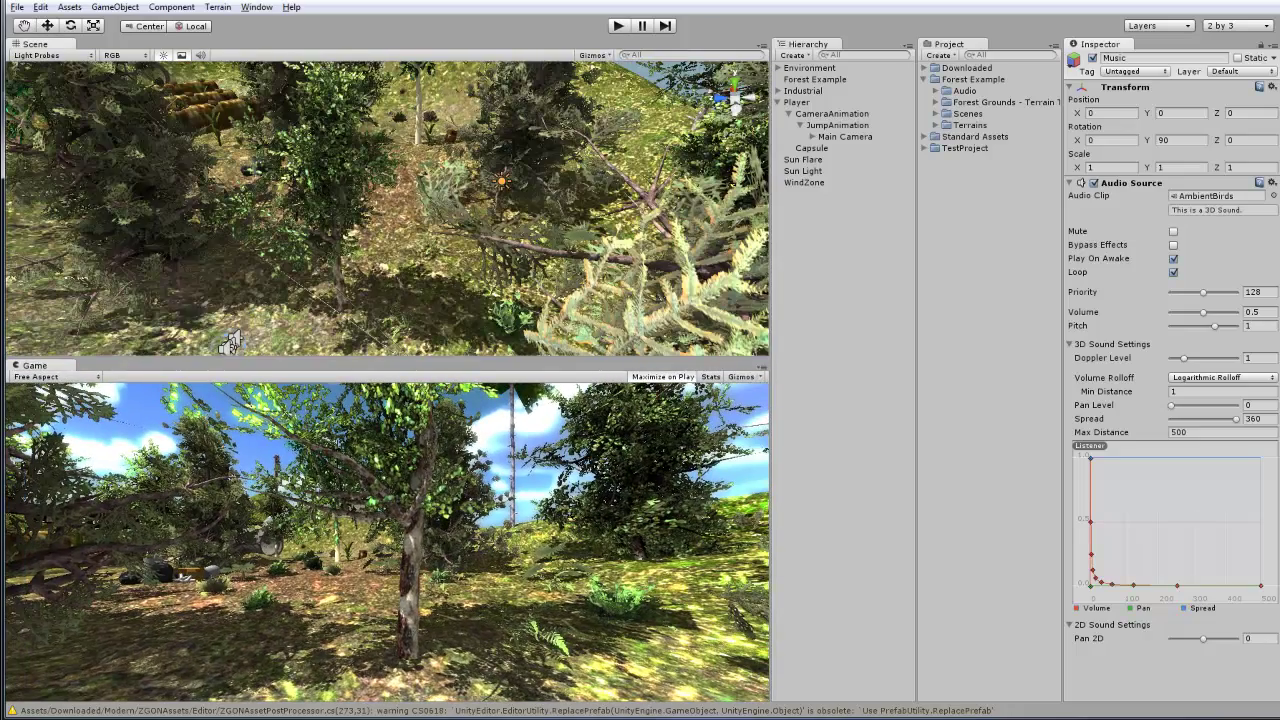
alt+drag(574, 182, 457, 246)
scroll(457, 246, down, 5)
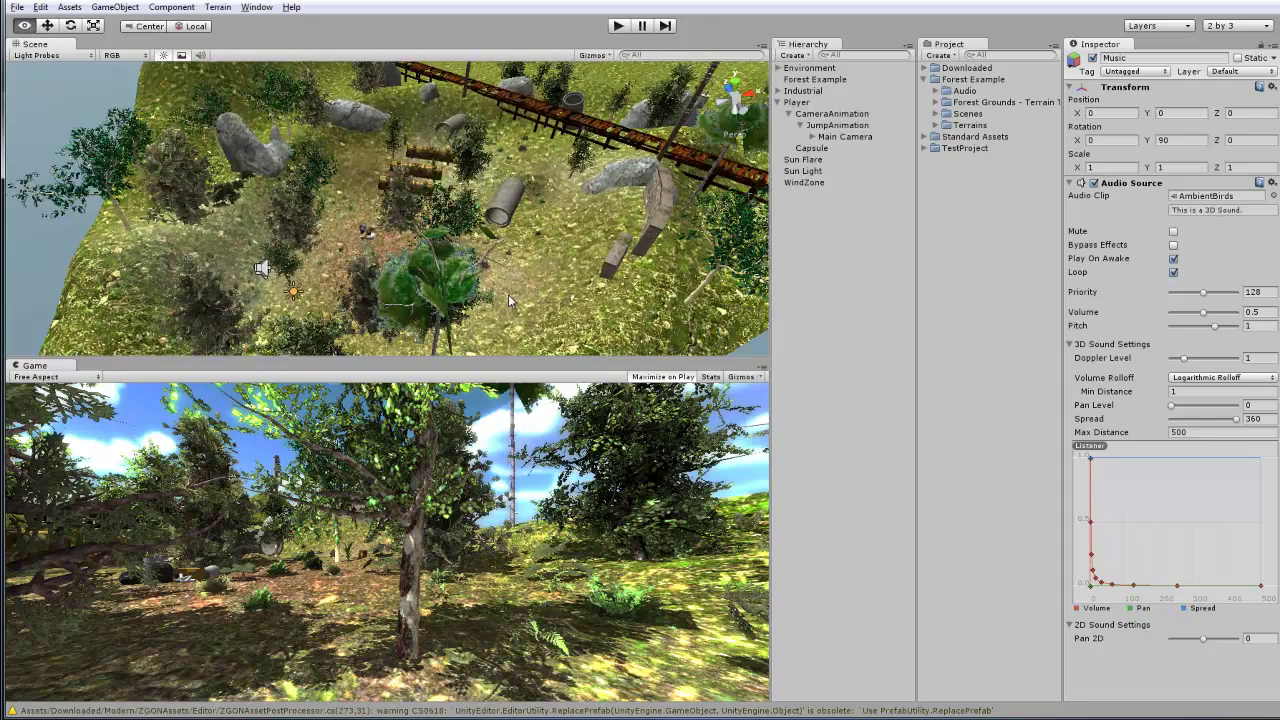
right_drag(617, 229, 539, 272)
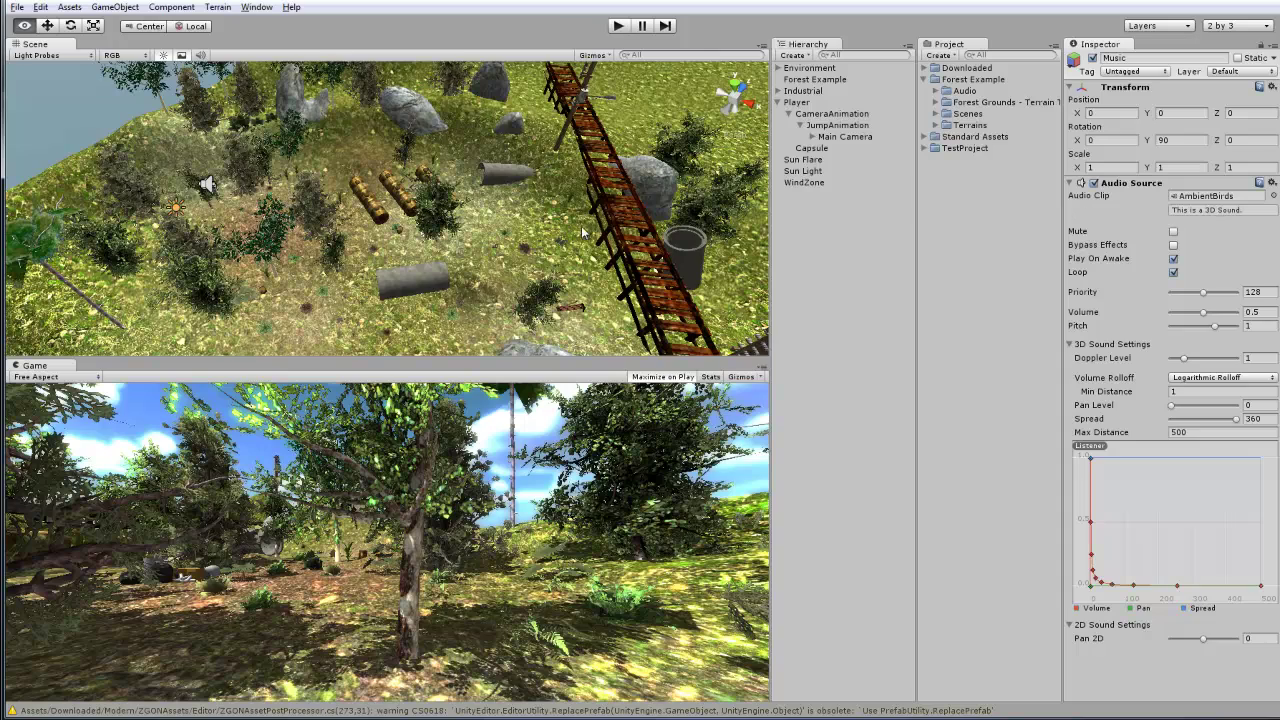
right_drag(583, 232, 483, 240)
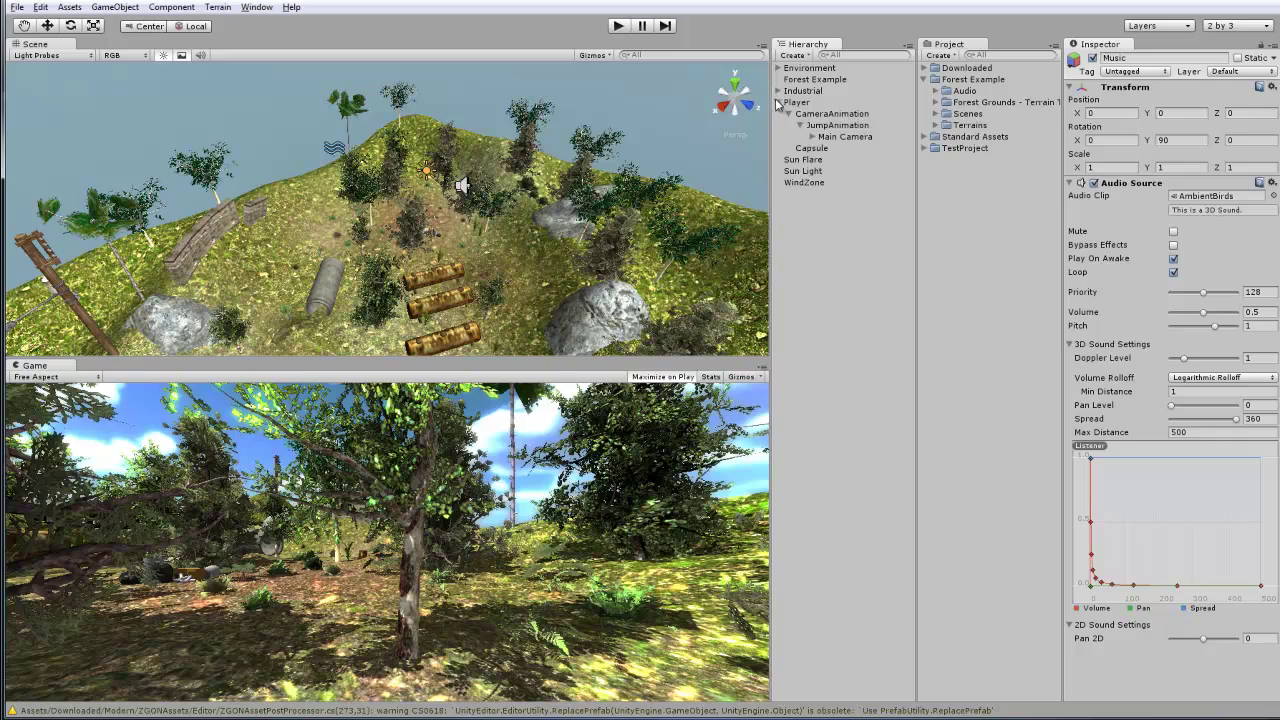
Disable the Environment group and select the Forest Example terrain.
click(1093, 58)
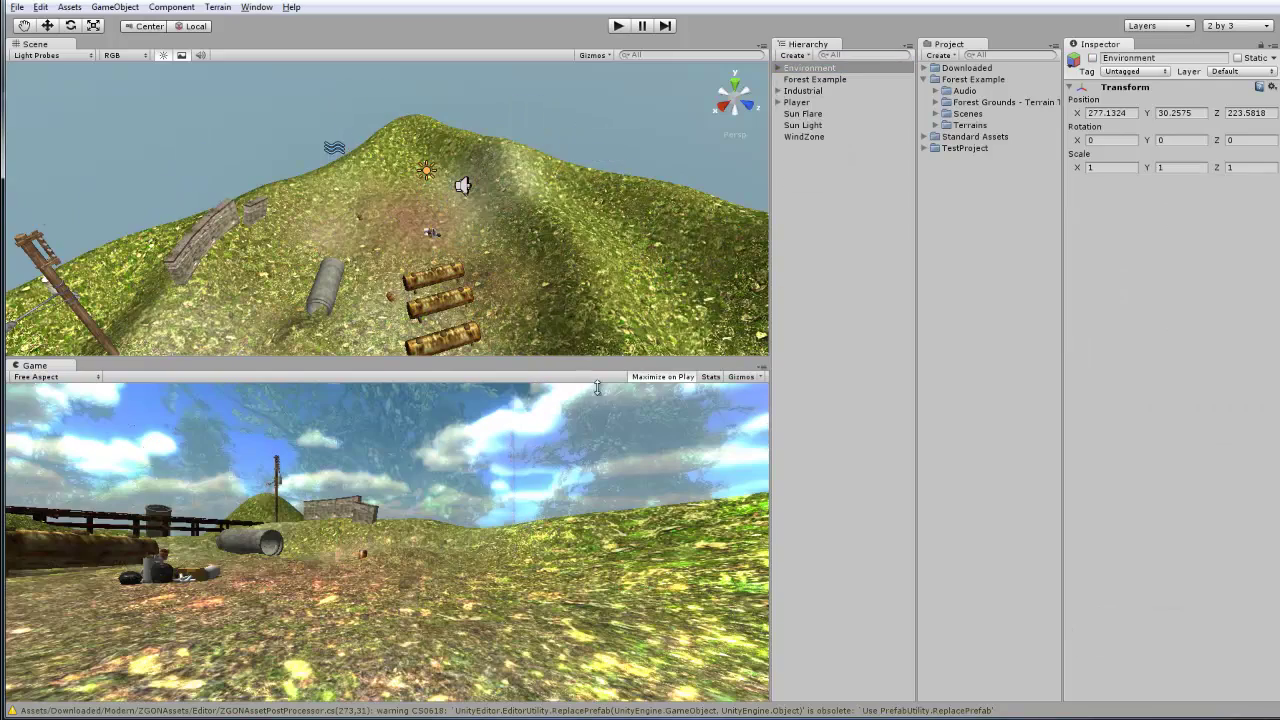
right_drag(518, 154, 421, 251)
click(421, 251)
scroll(419, 251, up, 5)
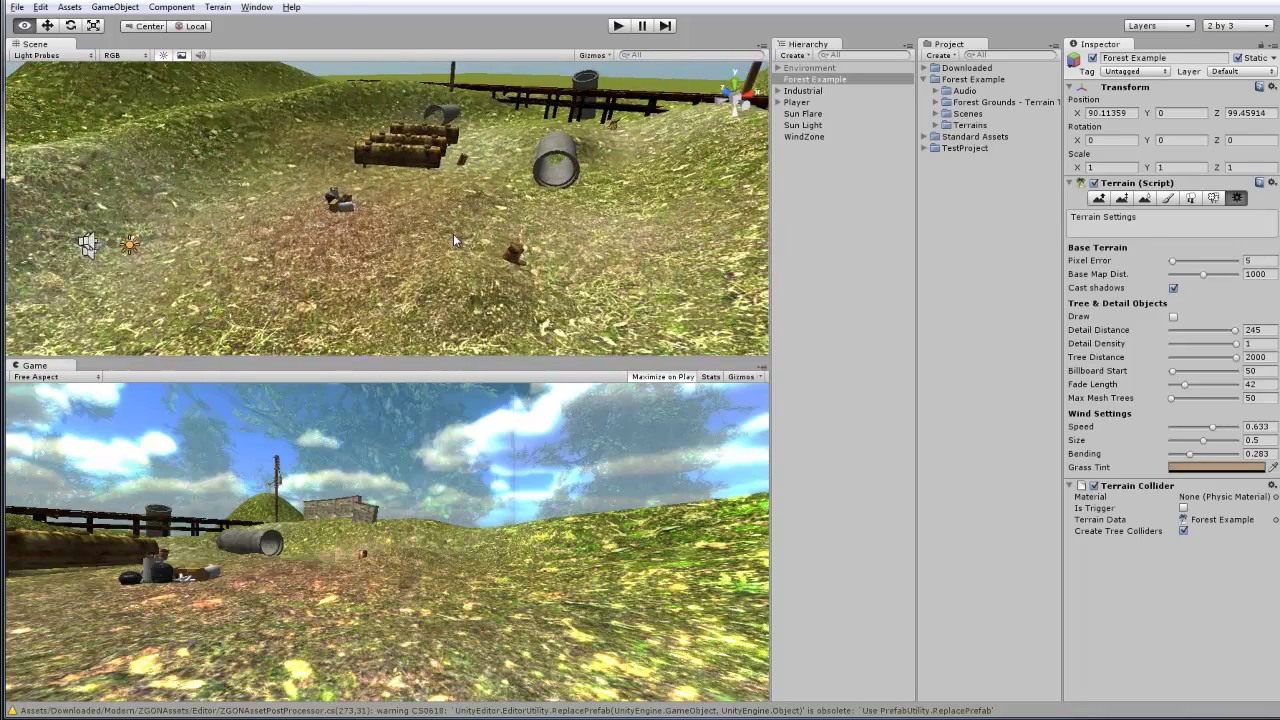
Open the terrain's Paint Texture settings and examine the ground textures around the oil tanks and concrete pipes.
alt+drag(396, 239, 290, 230)
right_drag(538, 240, 386, 310)
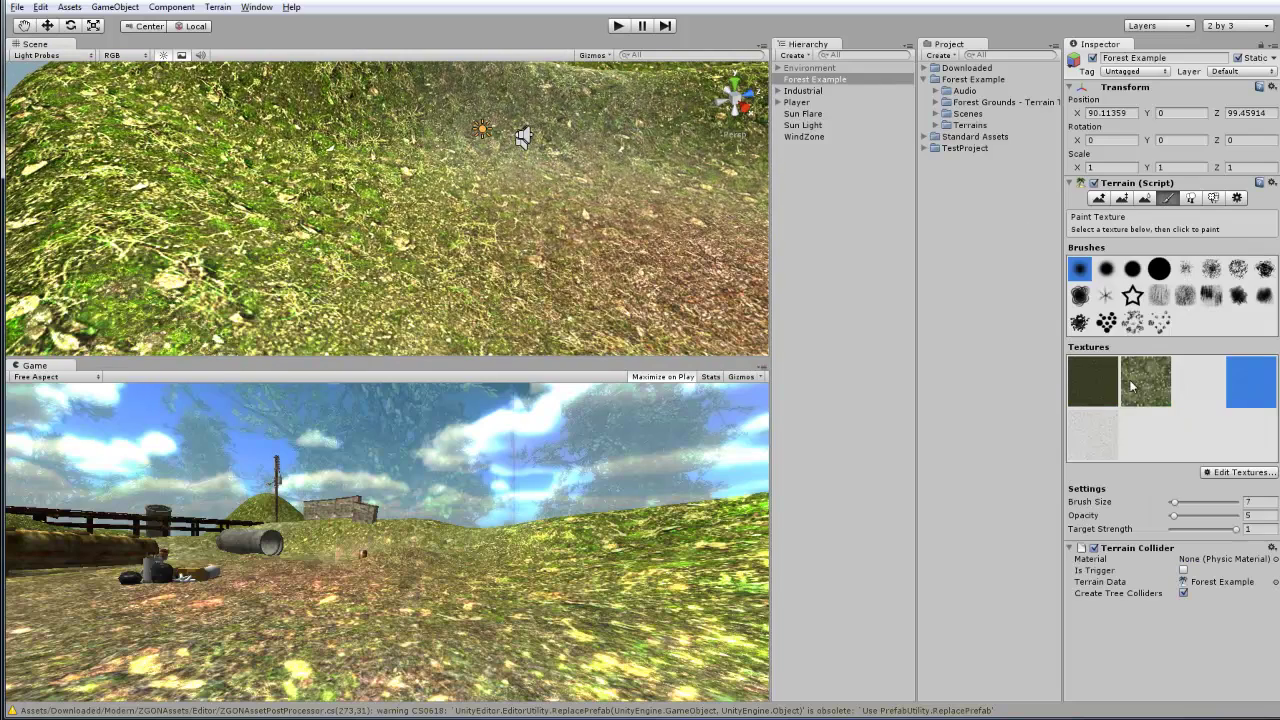
mouse_move(581, 205)
right_down()
mouse_move(434, 225)
mouse_move(606, 222)
mouse_move(458, 198)
mouse_move(814, 228)
mouse_move(626, 274)
mouse_move(712, 185)
mouse_move(647, 160)
mouse_move(548, 228)
mouse_move(589, 196)
mouse_move(560, 180)
mouse_move(460, 289)
mouse_move(457, 277)
mouse_move(520, 241)
right_up()
key(w)
middle_drag(520, 241, 320, 245)
right_drag(320, 245, 446, 286)
scroll(448, 286, down, 4)
scroll(448, 281, up, 6)
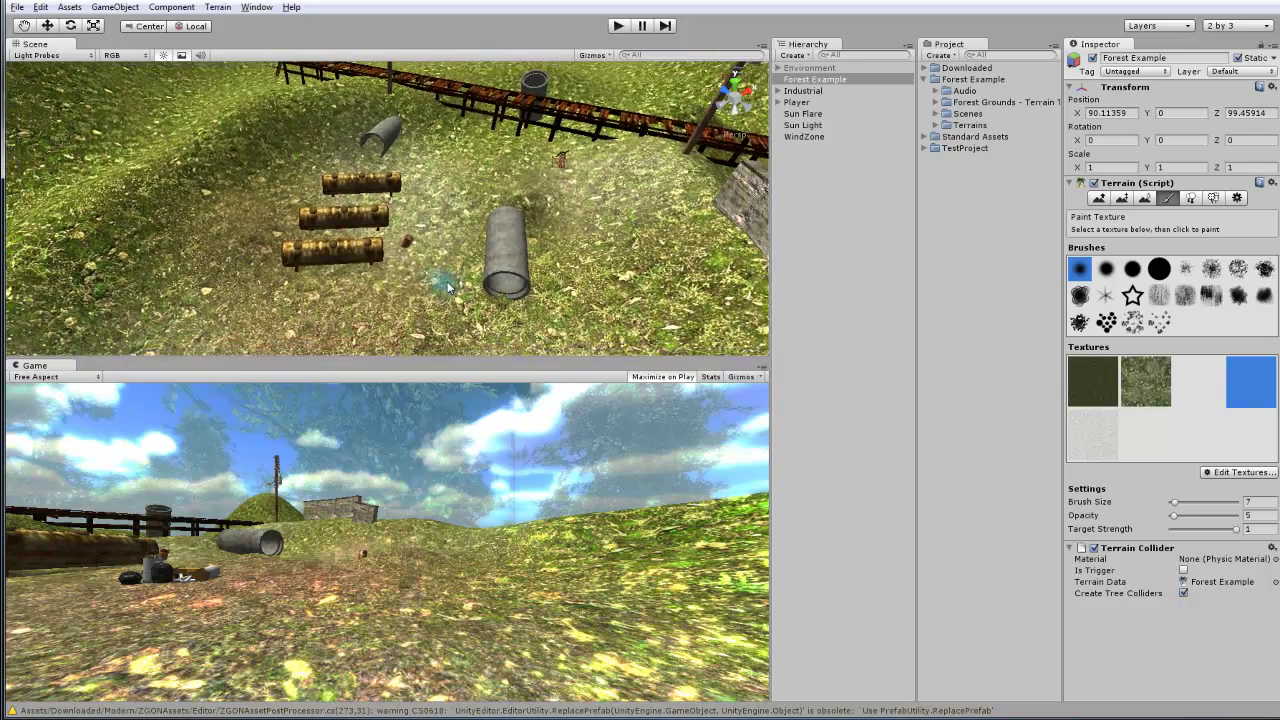
alt+drag(443, 286, 497, 240)
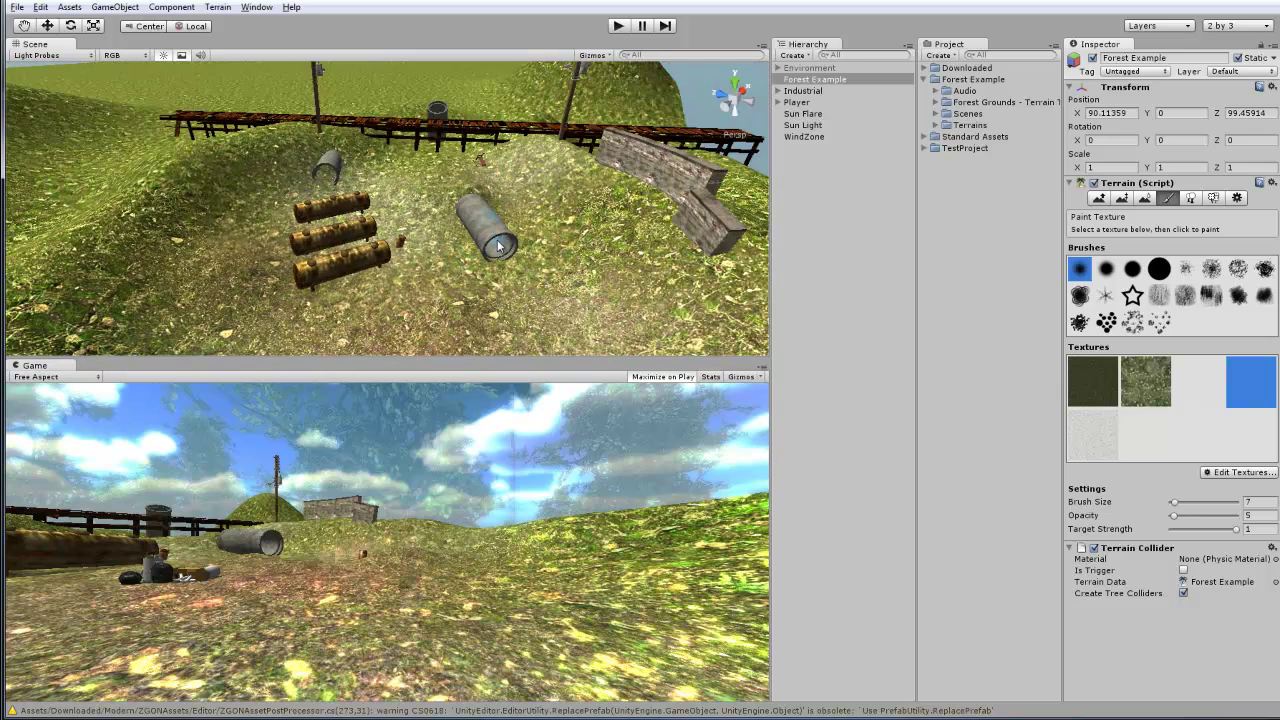
Switch to the Move tool and examine the oil tanks and surrounding ground up close.
mouse_move(495, 238)
right_down()
mouse_move(400, 257)
mouse_move(487, 250)
right_up()
alt+drag(439, 238, 130, 195)
scroll(349, 214, up, 5)
click(55, 25)
alt+drag(540, 235, 316, 169)
right_drag(497, 211, 410, 179)
alt+drag(352, 203, 430, 245)
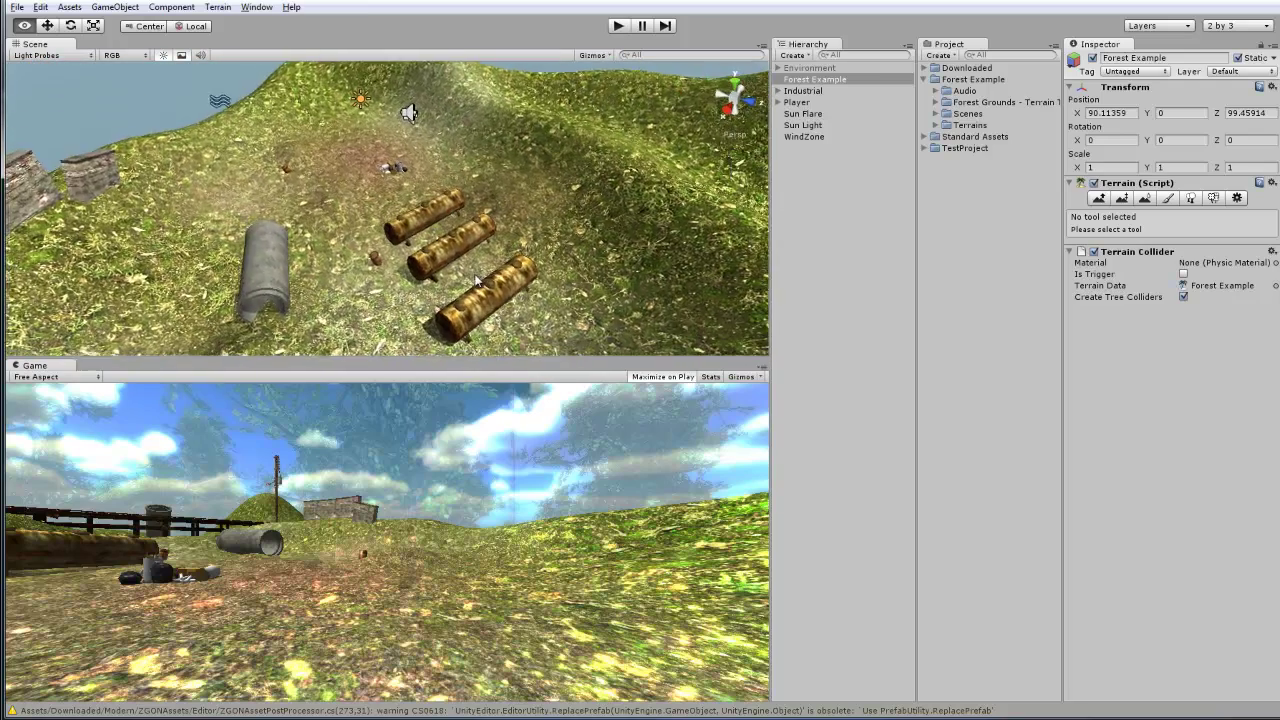
scroll(400, 240, up, 3)
alt+drag(340, 250, 372, 245)
click(364, 251)
mouse_move(365, 252)
right_down()
mouse_move(488, 238)
mouse_move(420, 208)
mouse_move(414, 179)
mouse_move(532, 158)
mouse_move(641, 175)
mouse_move(544, 195)
mouse_move(405, 292)
mouse_move(371, 245)
right_up()
Select and frame the half-buried concrete pipe, and inspect how it sits in the terrain.
click(533, 192)
key(f)
right_drag(532, 186, 437, 278)
alt+drag(437, 279, 630, 222)
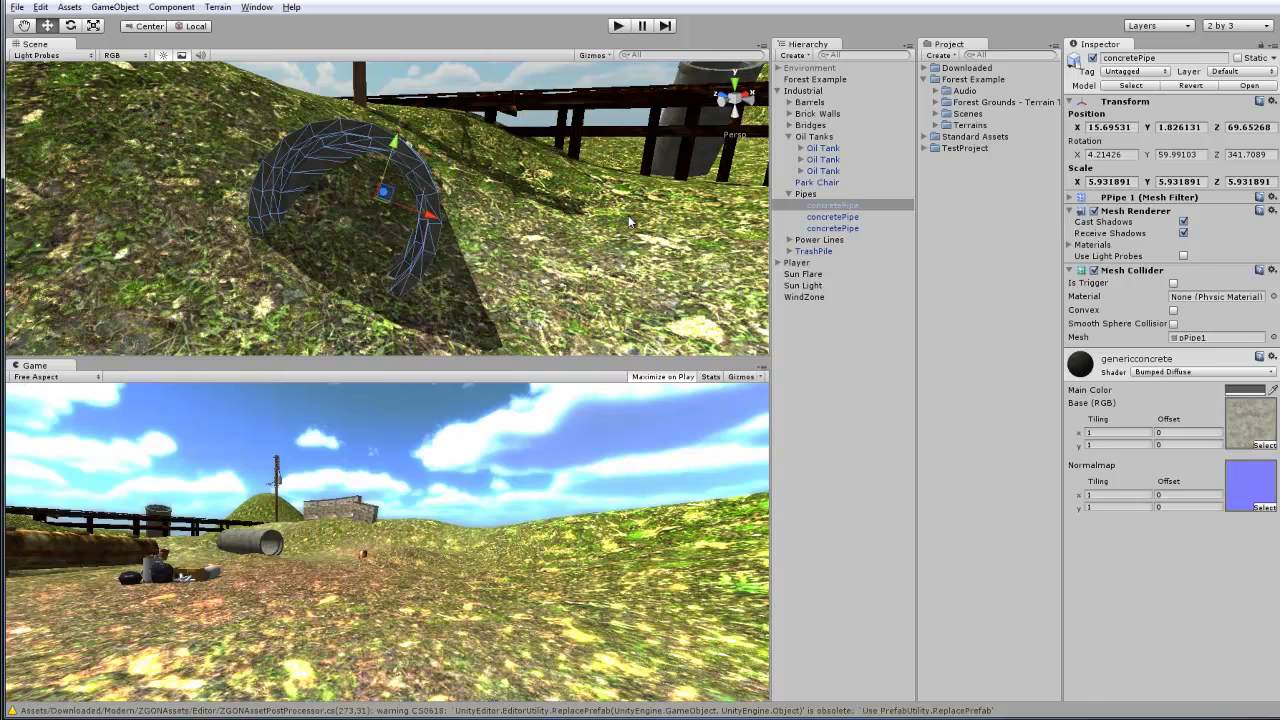
alt+drag(628, 215, 399, 217)
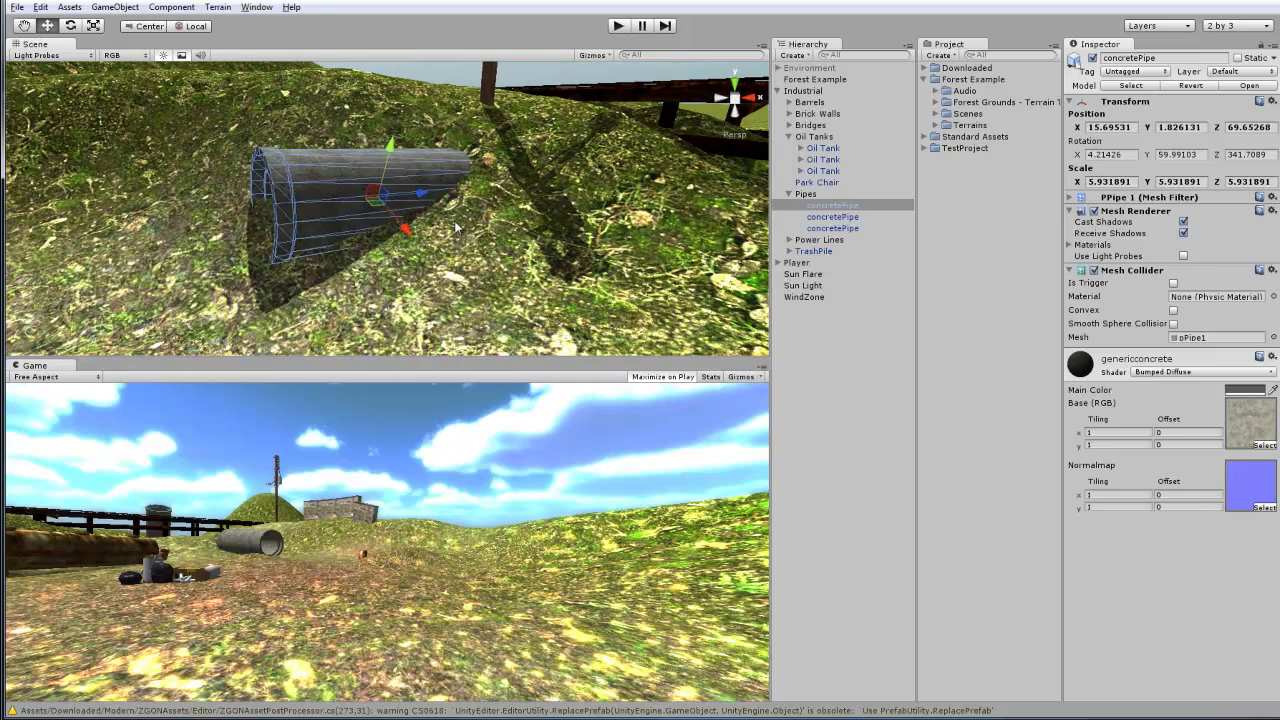
scroll(531, 172, up, 8)
alt+drag(426, 214, 450, 200)
scroll(572, 204, down, 8)
Select the old bridge behind the pipes, clear the selection and view the props from ground level.
right_drag(572, 198, 503, 277)
click(455, 132)
click(532, 75)
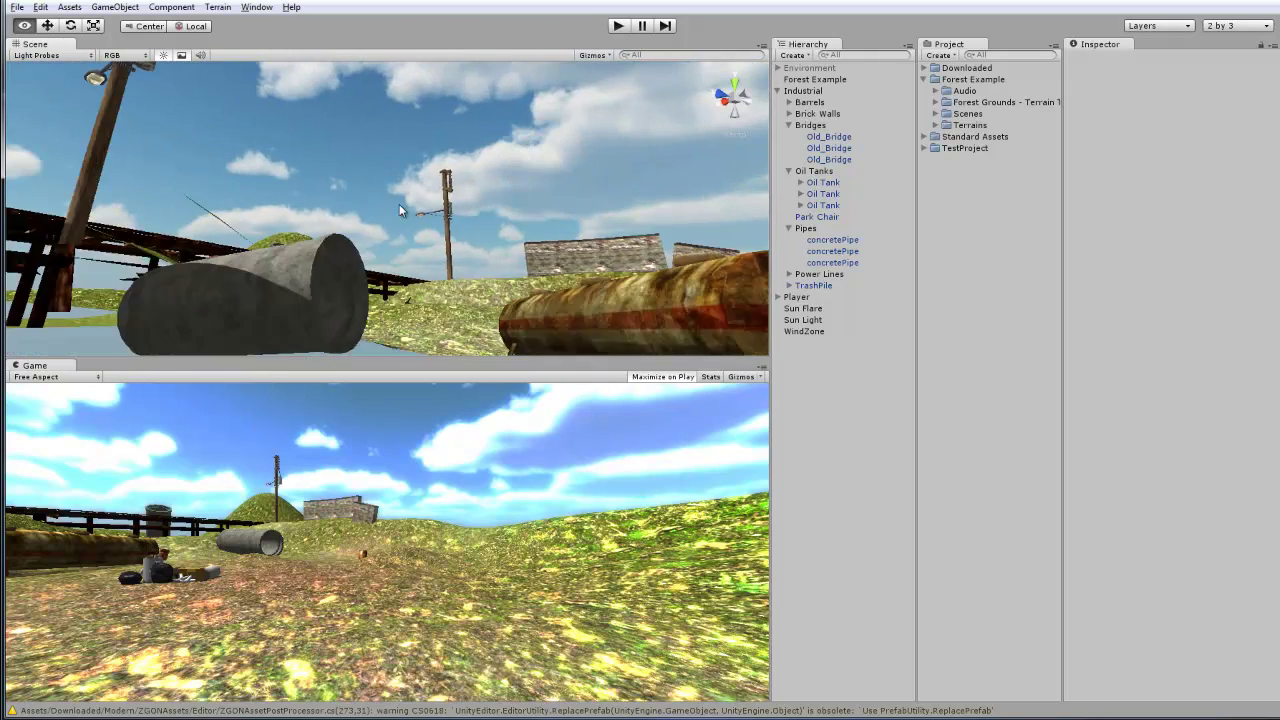
right_drag(427, 236, 399, 212)
Select the Forest Example terrain's Paint Texture tool and set its brush size to 60.
right_drag(506, 262, 634, 218)
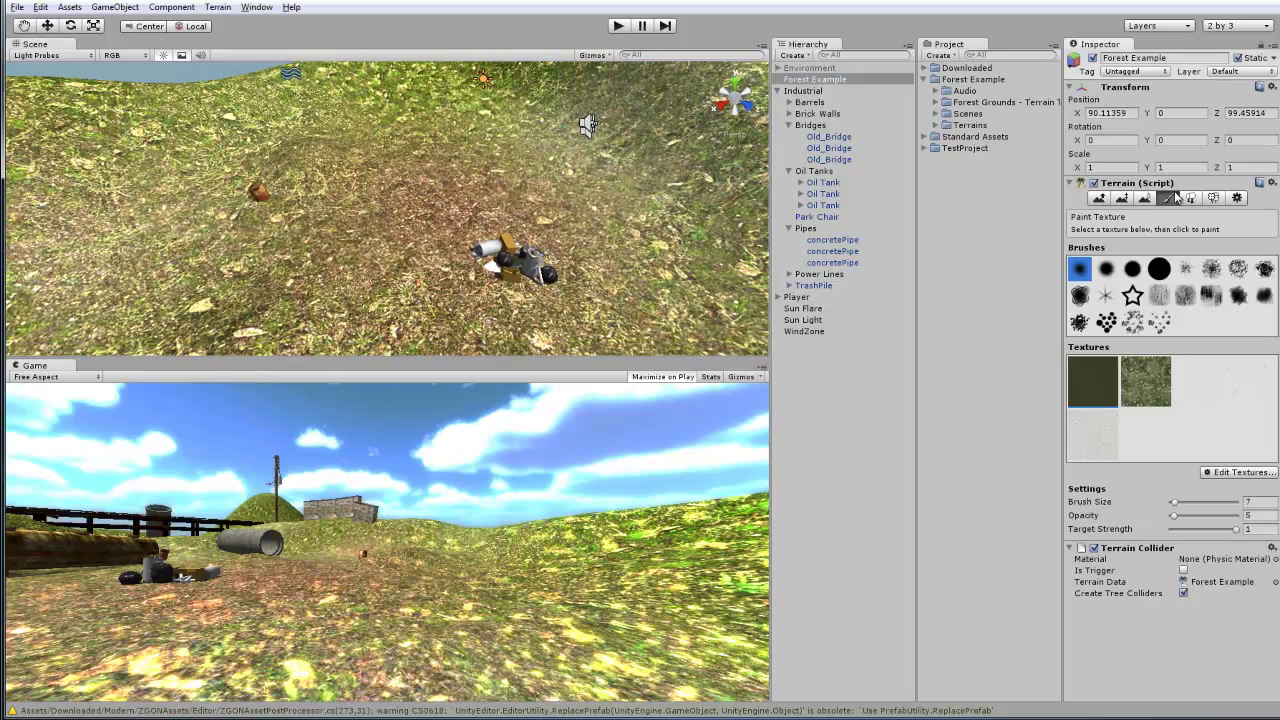
scroll(600, 268, down, 6)
alt+drag(597, 236, 380, 271)
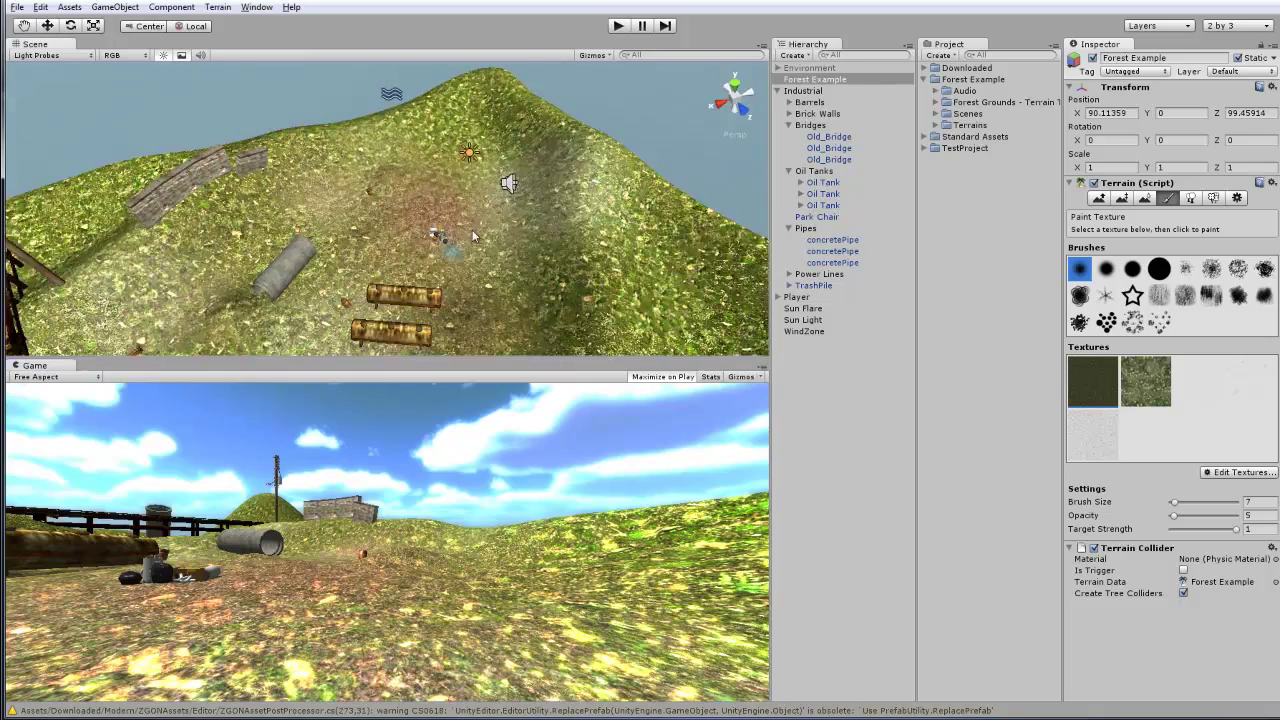
right_drag(381, 270, 377, 306)
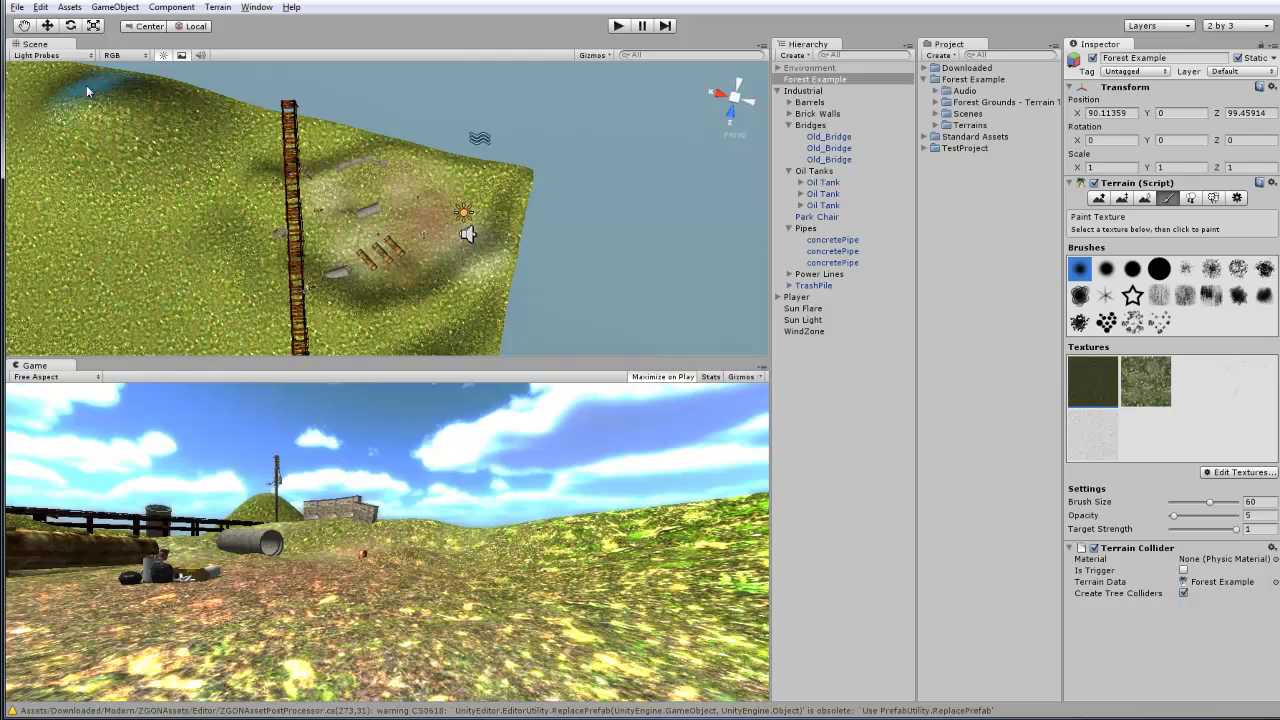
scroll(373, 252, up, 8)
alt+drag(660, 300, 327, 207)
right_drag(326, 207, 745, 357)
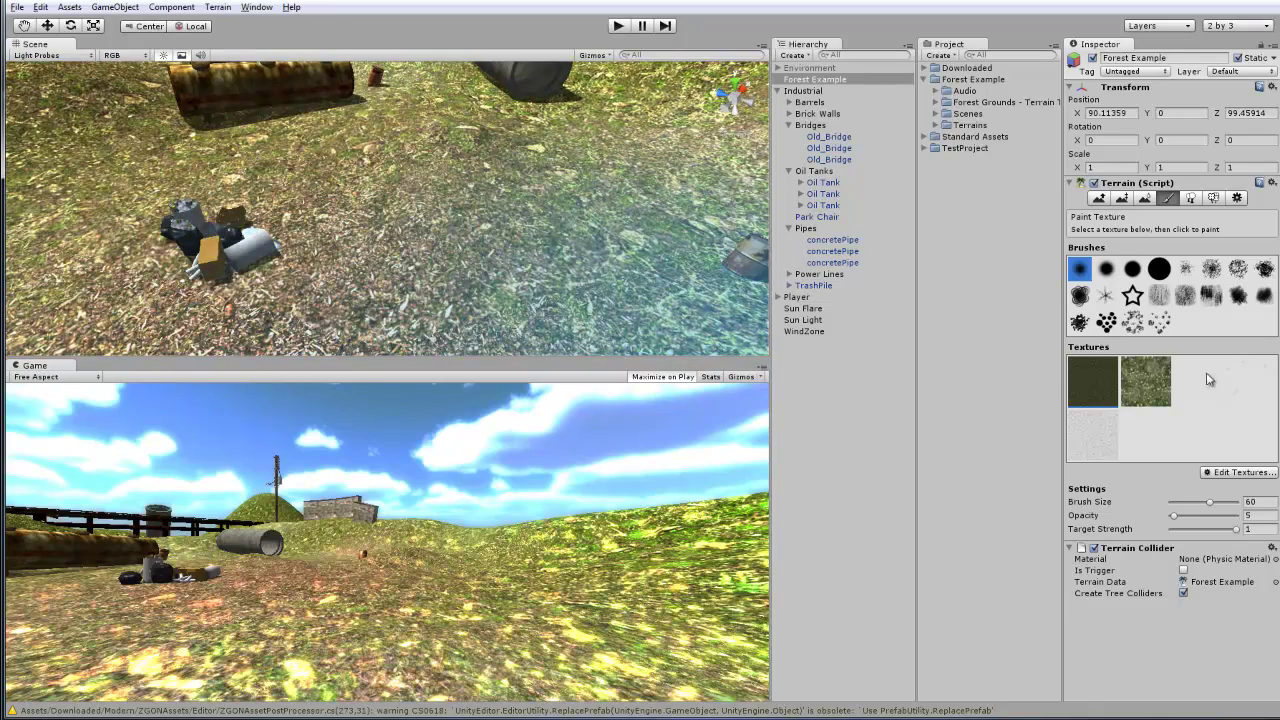
Pick the light texture in the second row and examine the ground around the trash pile and oil tanks.
click(1107, 444)
mouse_move(300, 240)
mouse_down()
mouse_move(445, 292)
mouse_move(443, 202)
mouse_move(415, 166)
mouse_move(511, 180)
mouse_up()
scroll(511, 180, down, 10)
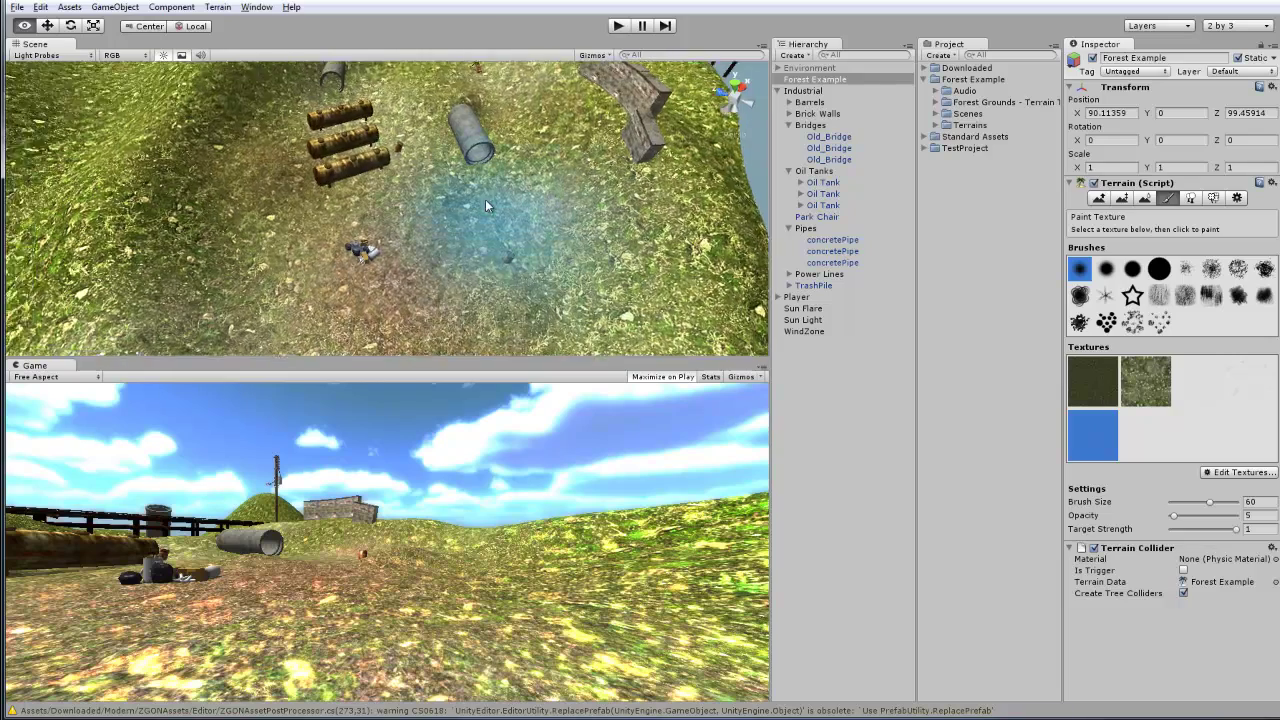
right_drag(470, 194, 488, 177)
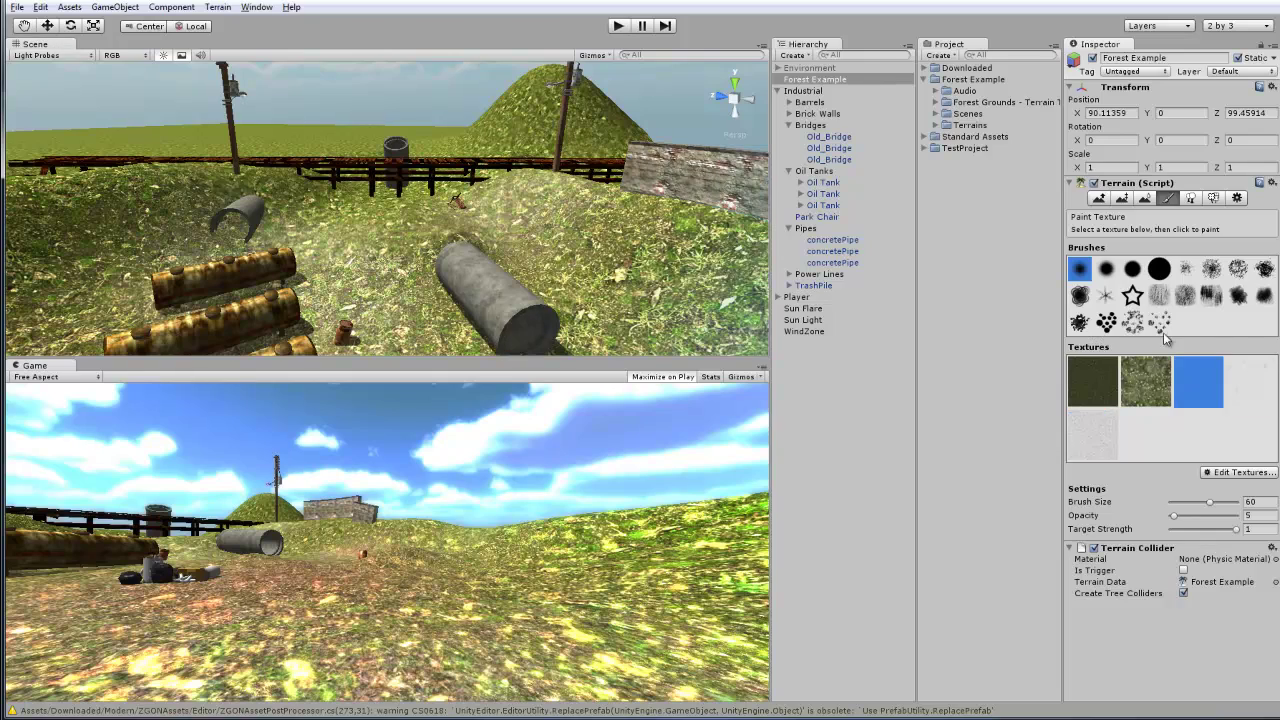
alt+drag(561, 344, 341, 261)
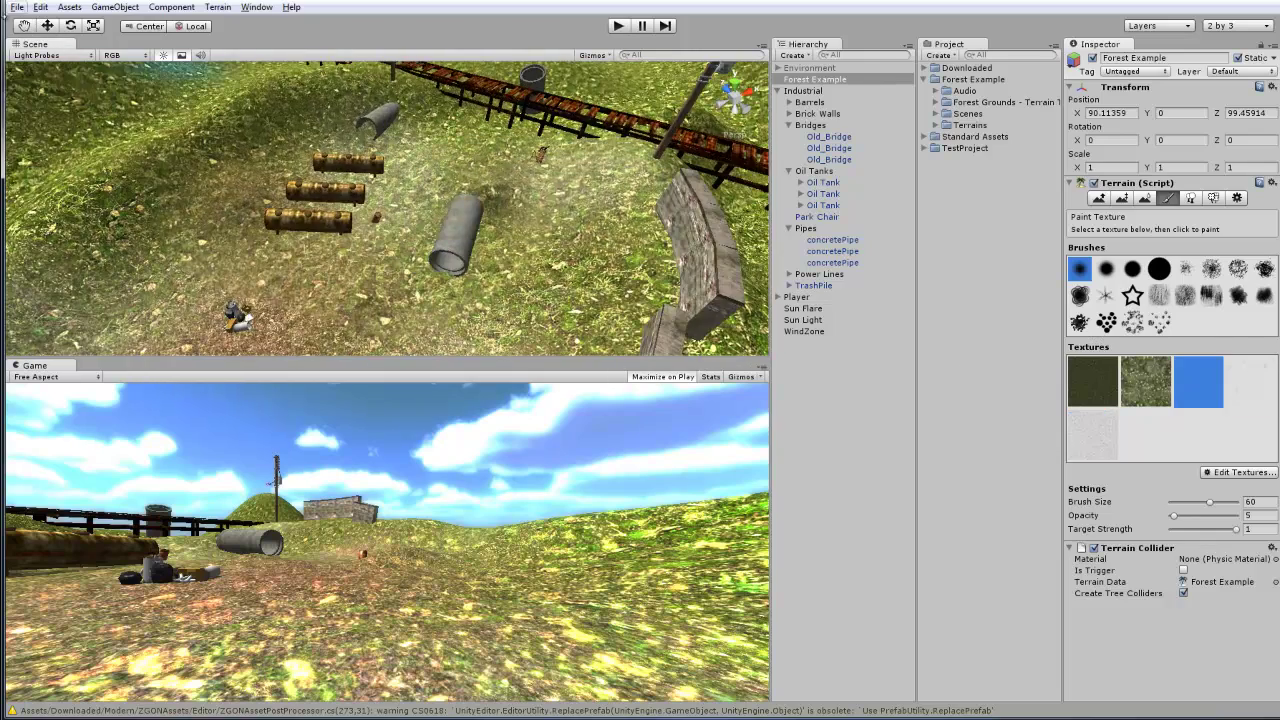
Frame the trash pile and the rusty barrel beside the oil tanks to inspect them up close.
click(240, 325)
key(f)
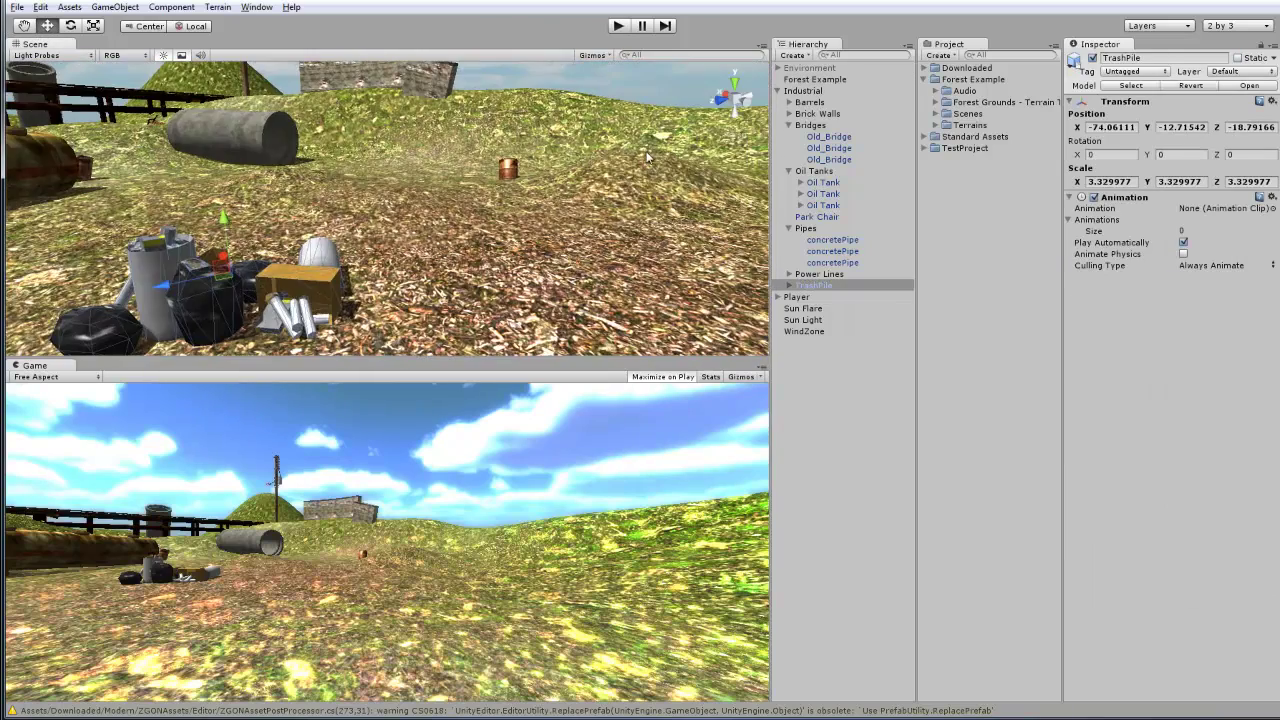
click(510, 170)
key(f)
alt+drag(510, 170, 640, 165)
click(843, 112)
key(f)
alt+drag(434, 204, 504, 204)
Expand the disabled Environment group and enable only its Plants group.
scroll(504, 204, down, 5)
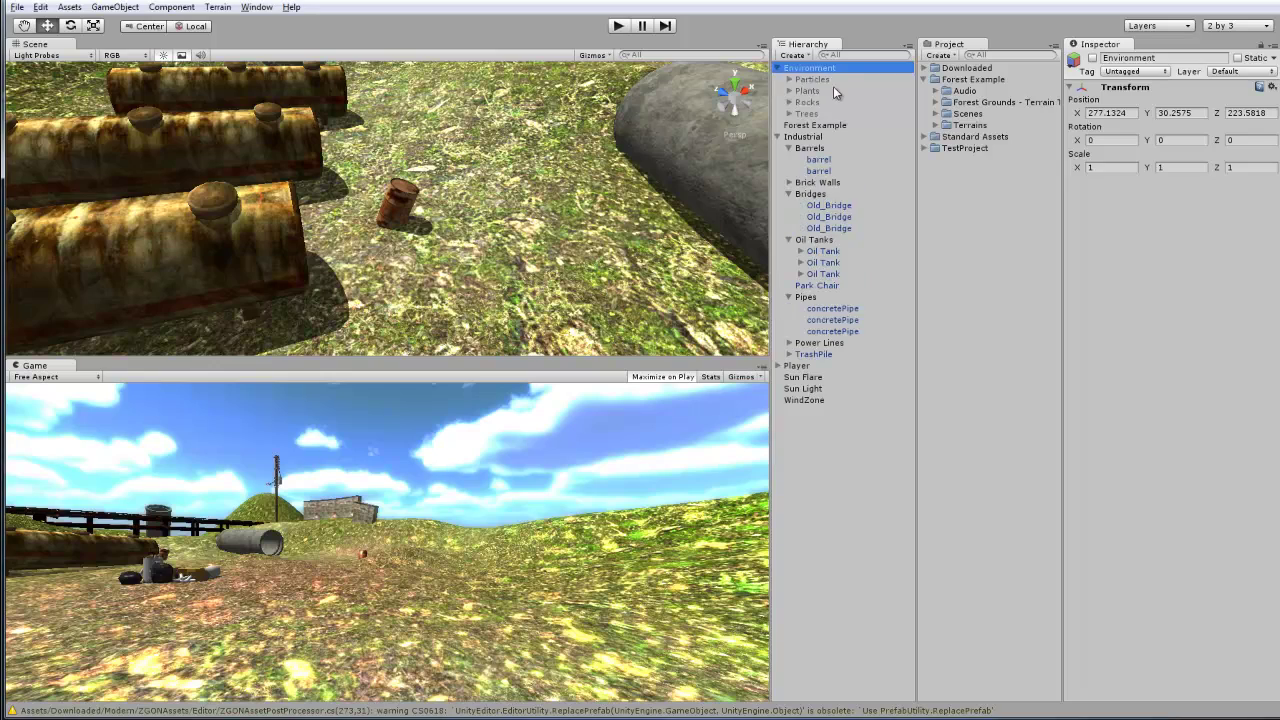
click(836, 91)
alt+drag(465, 152, 483, 152)
key(Return)
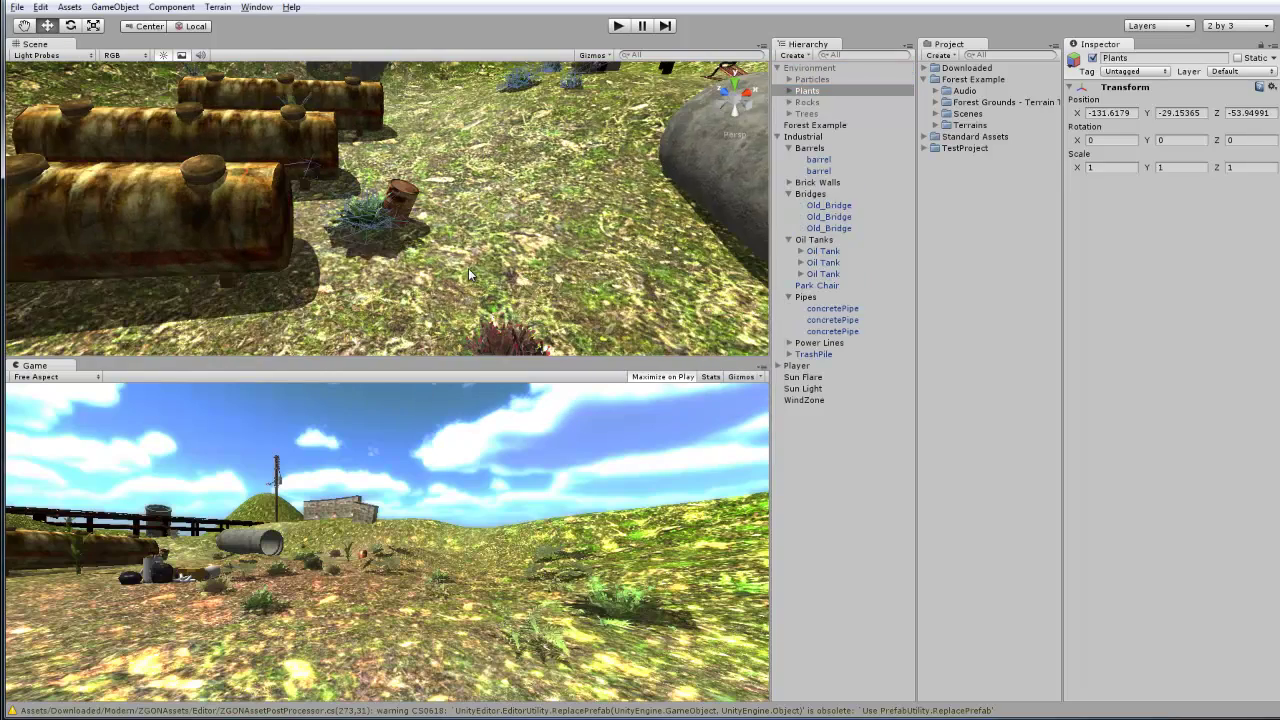
alt+drag(554, 208, 436, 248)
scroll(450, 215, down, 4)
Select the Parvifloras group inside Plants and look over how its plants are spread across the terrain.
alt+drag(312, 282, 157, 226)
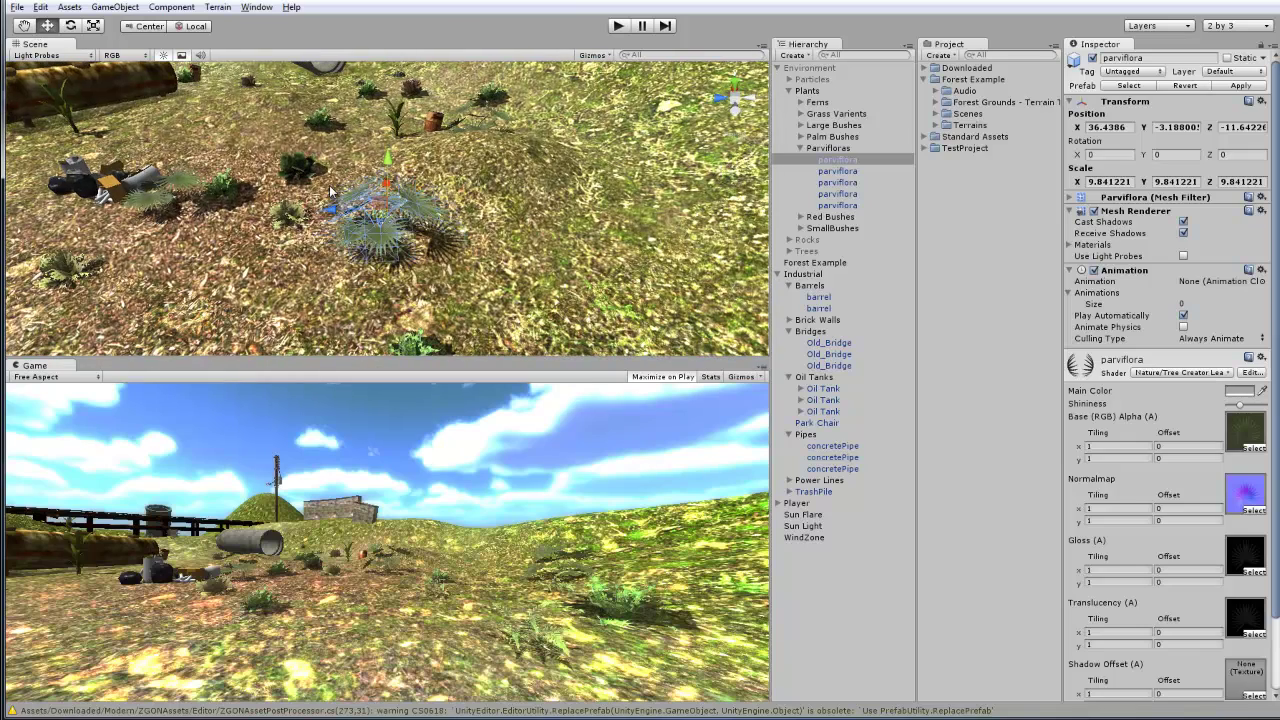
click(799, 150)
alt+drag(535, 170, 573, 168)
double_click(840, 148)
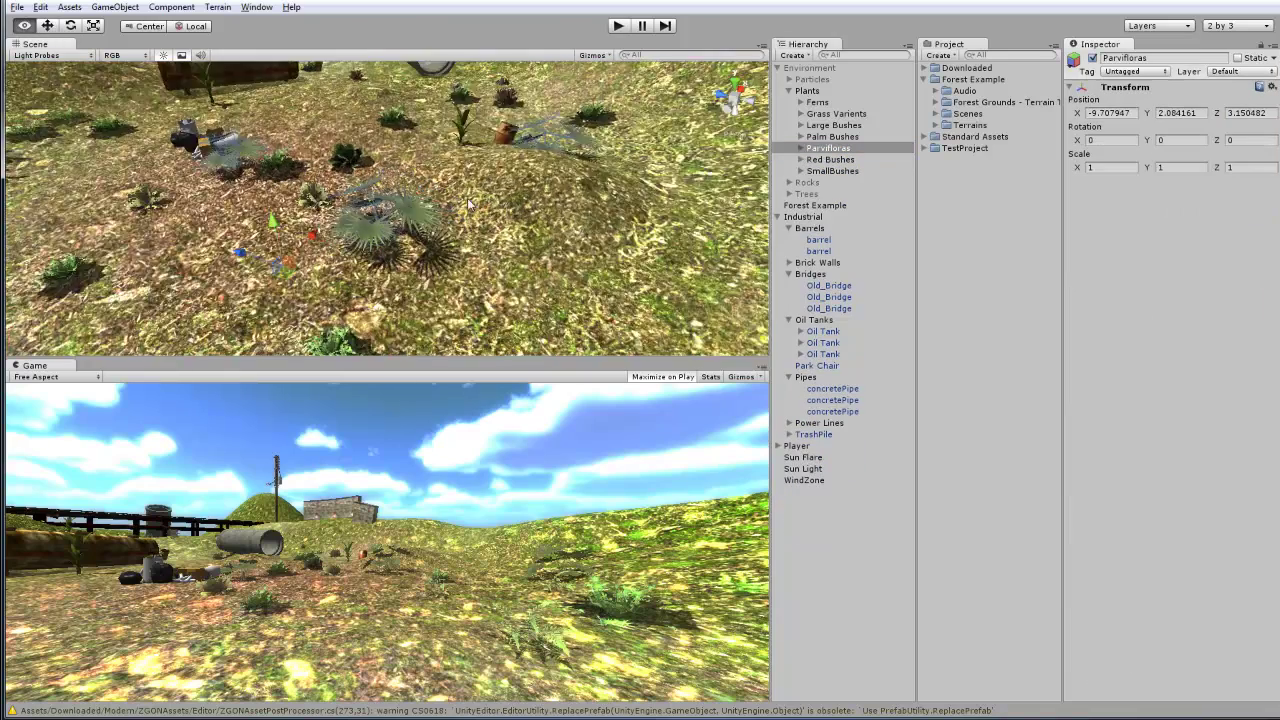
alt+drag(430, 177, 573, 88)
alt+drag(312, 172, 392, 260)
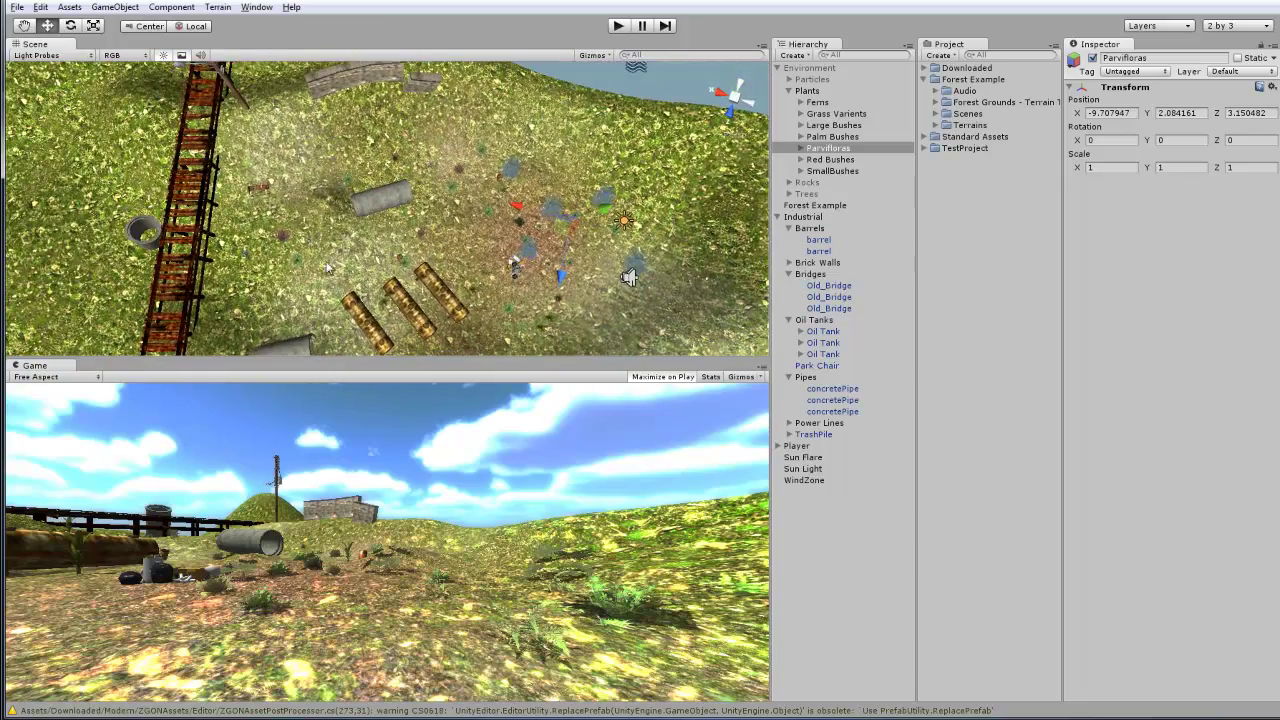
Examine the plants scattered around the wooden bridge, the concrete pipes and the oil tanks from several close viewpoints.
middle_drag(140, 235, 375, 210)
scroll(375, 210, up, 5)
alt+drag(375, 210, 406, 164)
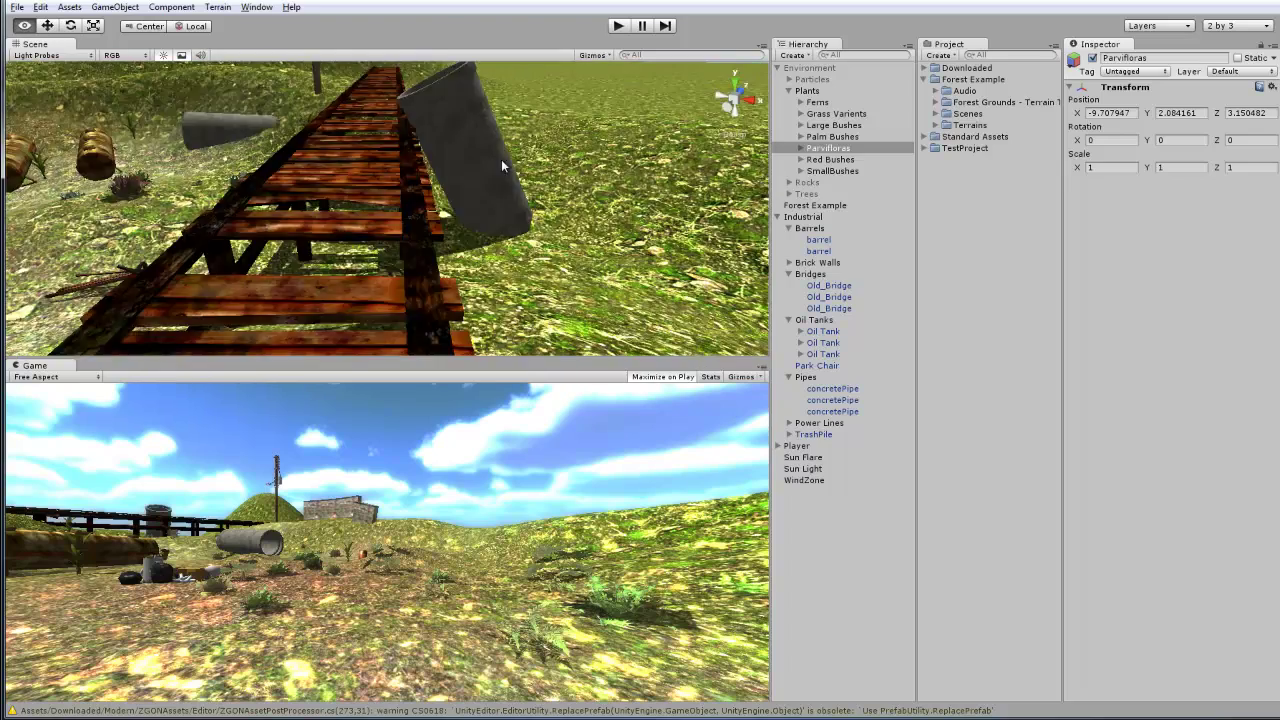
alt+drag(501, 159, 1200, 241)
scroll(579, 213, down, 3)
scroll(468, 206, down, 4)
right_drag(489, 215, 510, 232)
scroll(576, 230, down, 3)
Collapse the Plants group, enable the Trees group and look over the trees around the oil tanks.
click(792, 90)
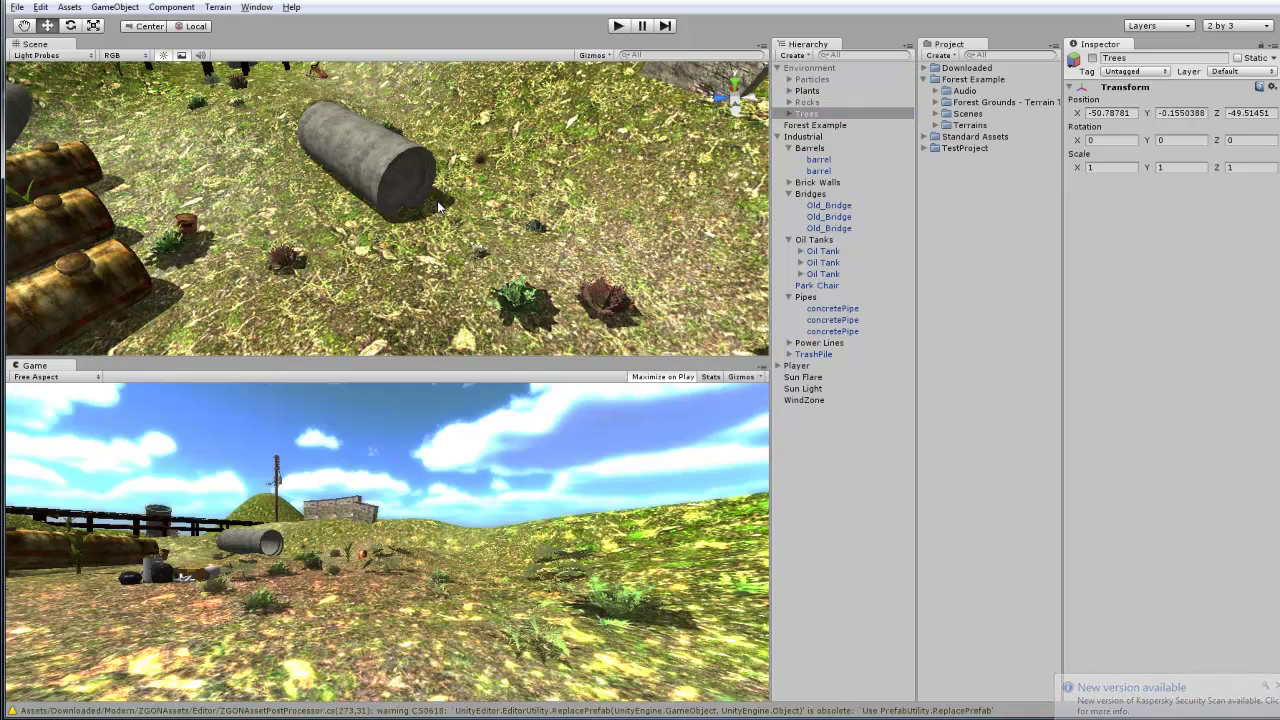
scroll(443, 206, down, 8)
key(w)
right_drag(519, 204, 958, 104)
right_drag(572, 164, 805, 121)
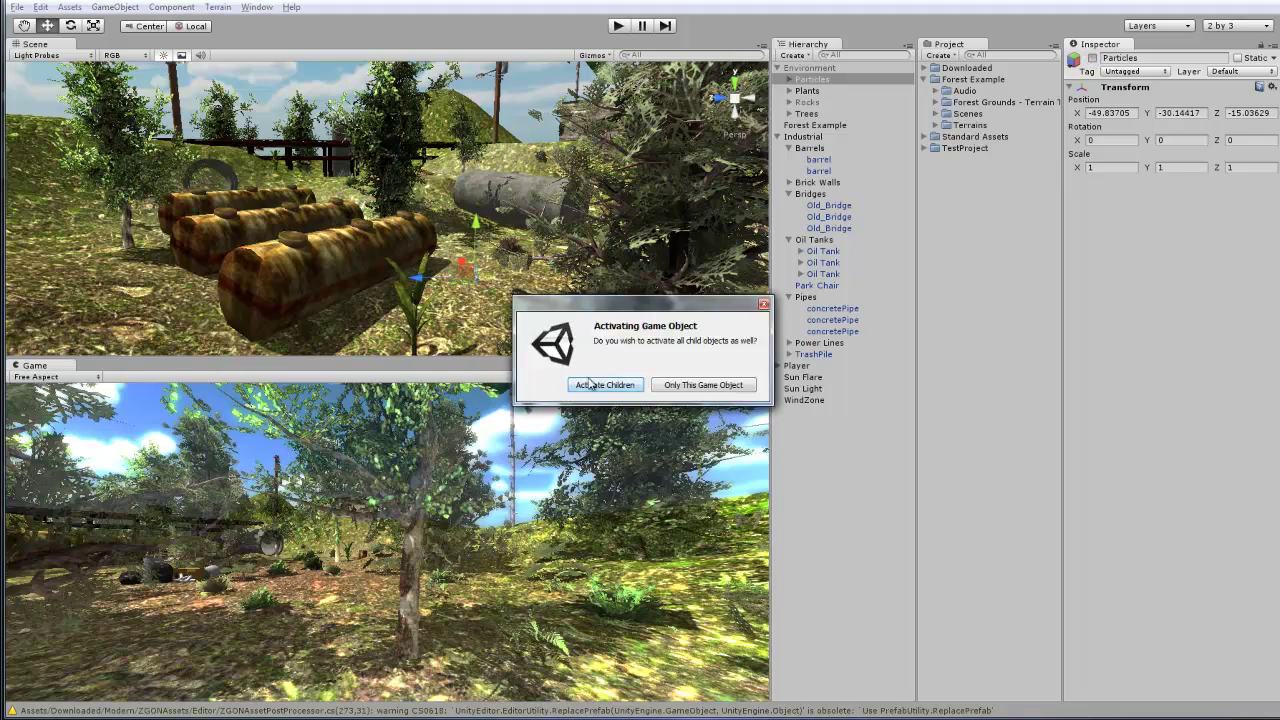
Enable the Particles group with all its child objects and select its Dust Storm effect for a closer look.
click(605, 385)
key(w)
mouse_move(450, 270)
right_down()
mouse_move(449, 243)
mouse_move(546, 220)
mouse_move(456, 247)
right_up()
key(w)
key(e)
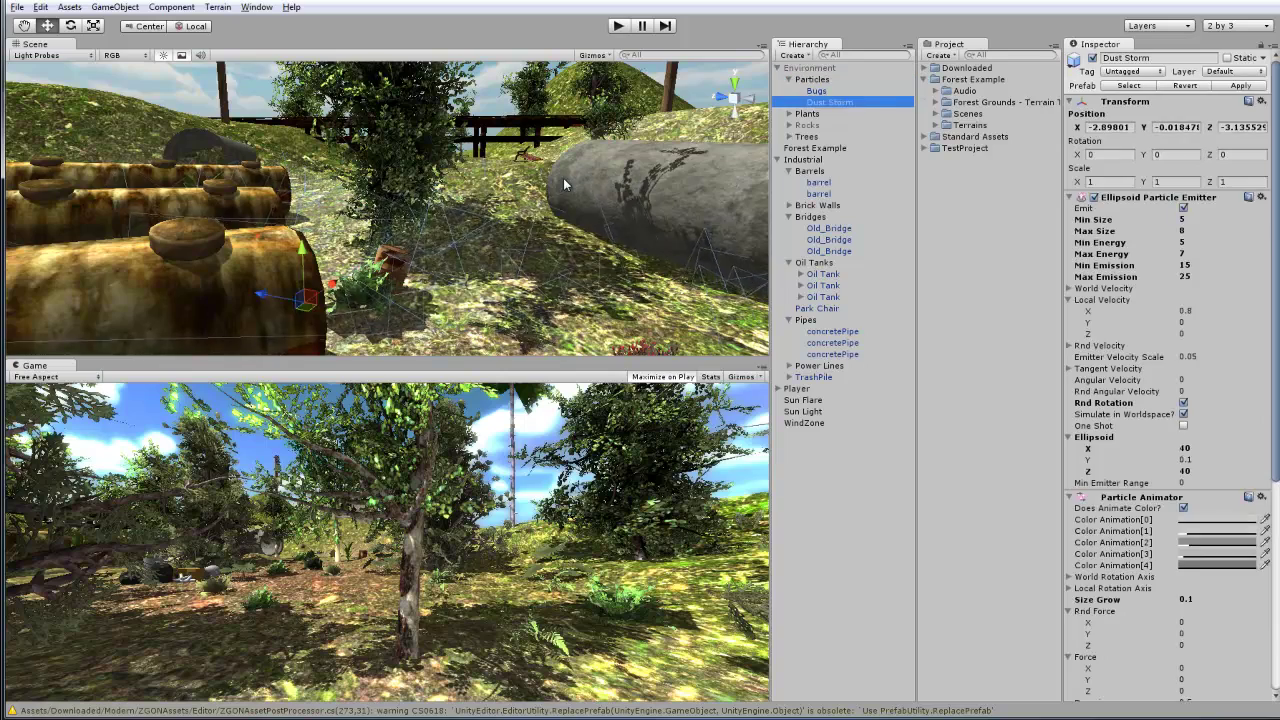
Clear the selection and examine the dust particles around the rusty barrel and the concrete pipe.
right_drag(563, 178, 530, 148)
click(545, 69)
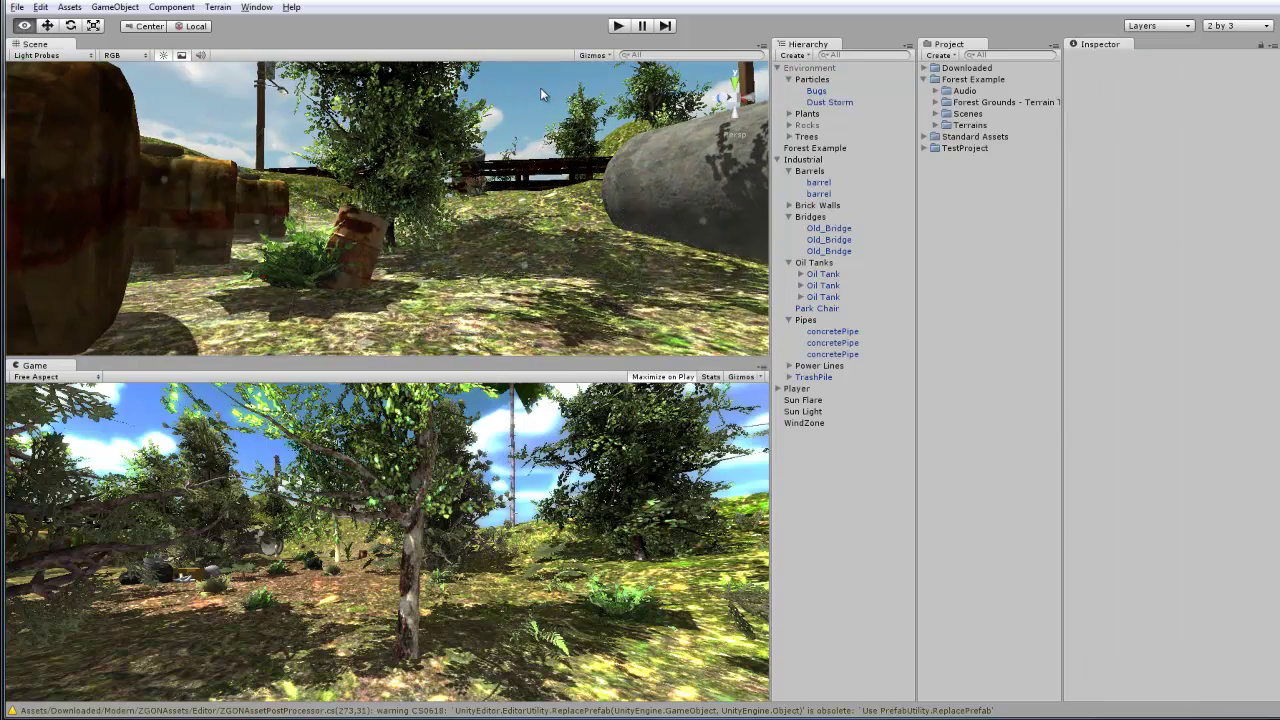
key(w)
right_drag(525, 89, 287, 200)
mouse_move(286, 194)
alt+mouse_down()
mouse_move(213, 183)
mouse_move(289, 183)
alt+mouse_up()
right_drag(289, 182, 463, 244)
Enlarge the Scene view in height and width, and look over the barrel, concrete pipe and oil tanks.
drag(499, 362, 500, 402)
drag(769, 378, 769, 406)
alt+right_drag(443, 285, 700, 300)
middle_drag(700, 300, 510, 305)
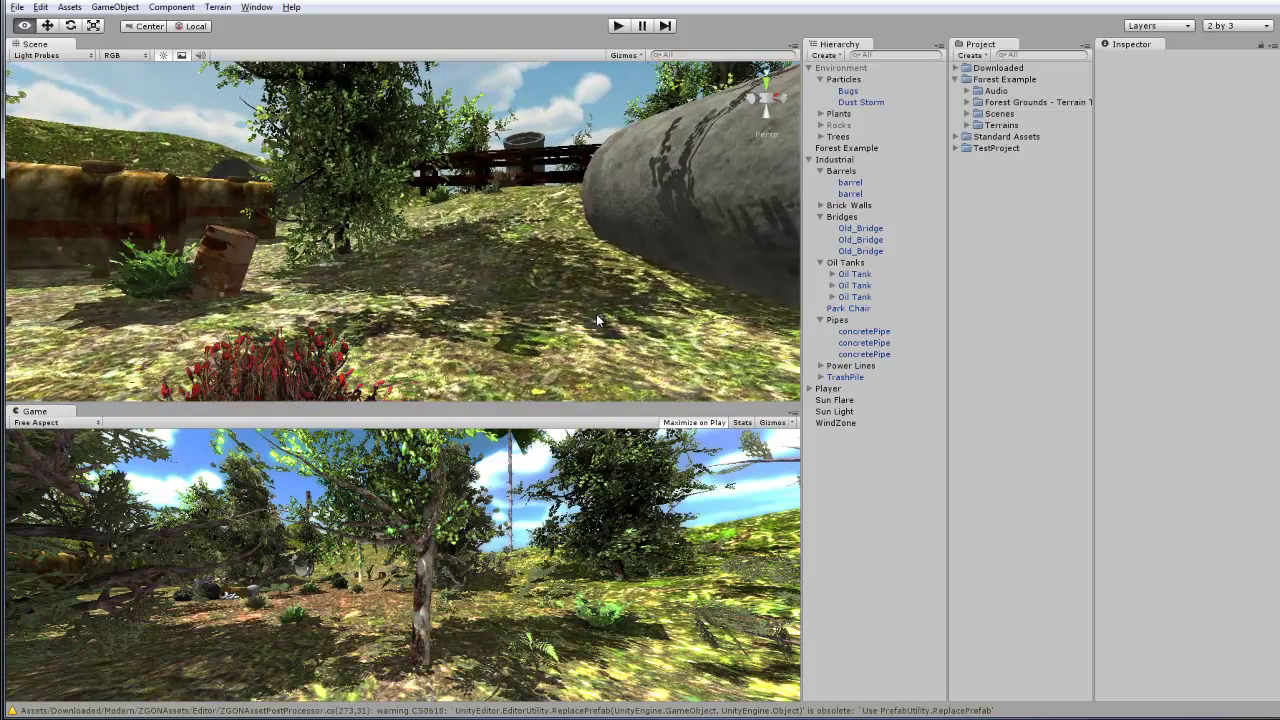
alt+right_drag(510, 305, 768, 175)
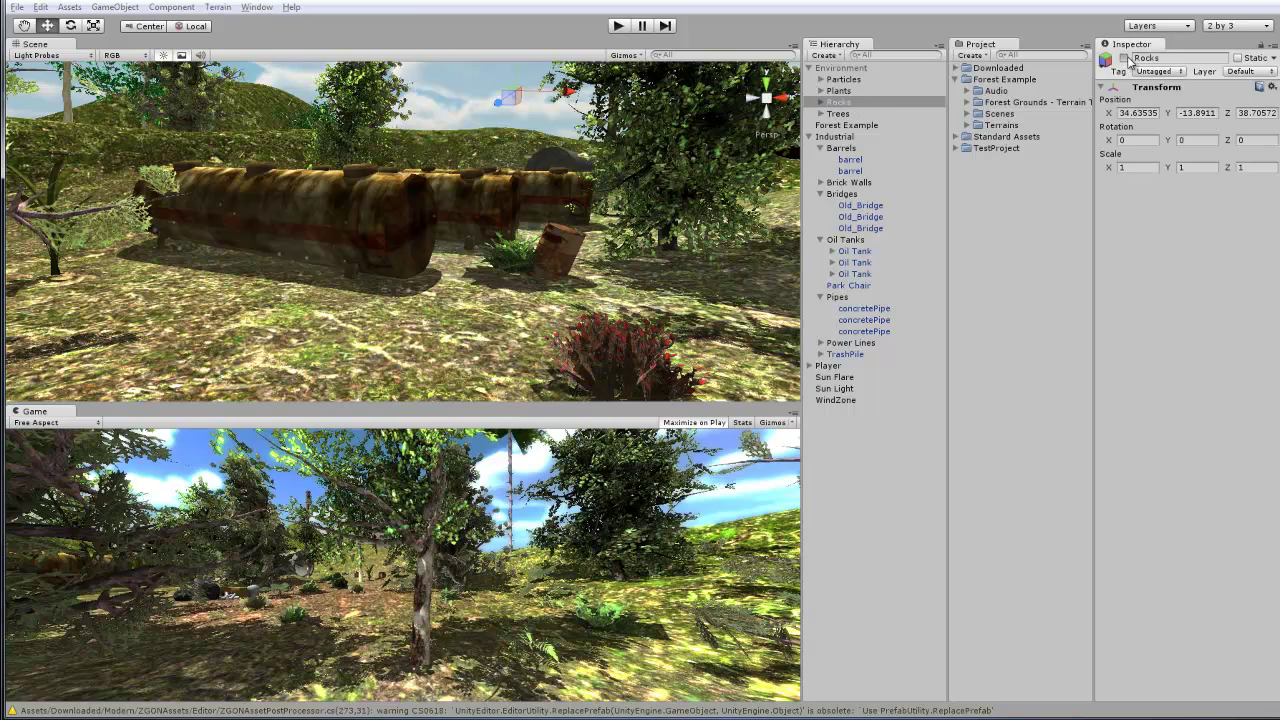
Enable the Rocks group and frame the rockBlobSix rock in the scene.
right_drag(468, 268, 384, 240)
click(366, 196)
key(f)
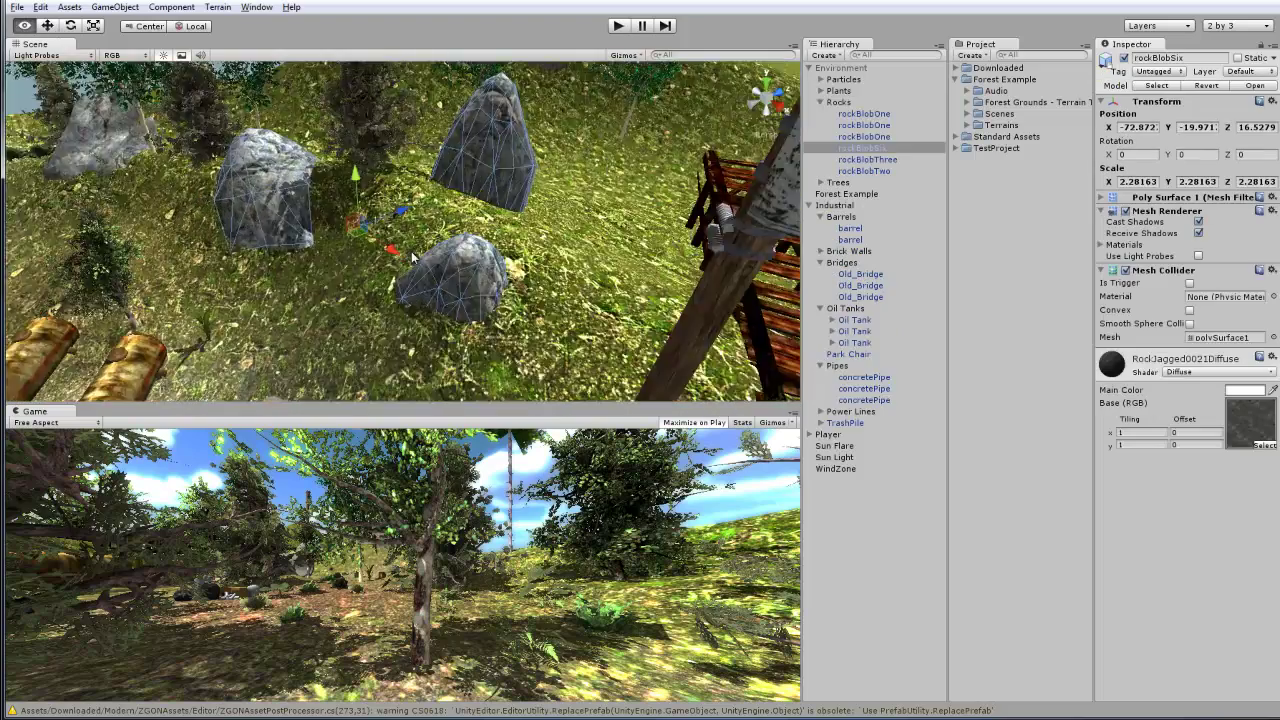
Clear the selection and view the rocks from farther away across the hill, the bridge and the oil tanks.
right_drag(579, 223, 612, 132)
click(612, 132)
alt+drag(430, 250, 543, 195)
scroll(534, 198, down, 10)
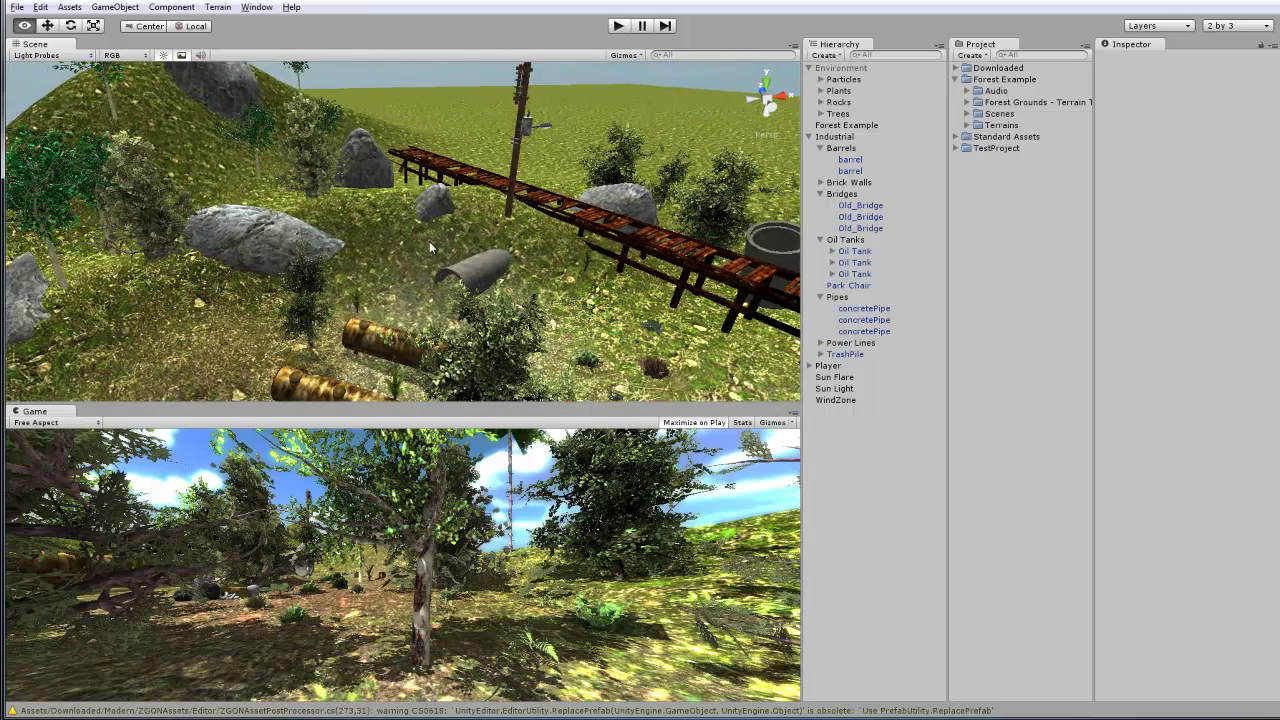
alt+drag(429, 241, 450, 238)
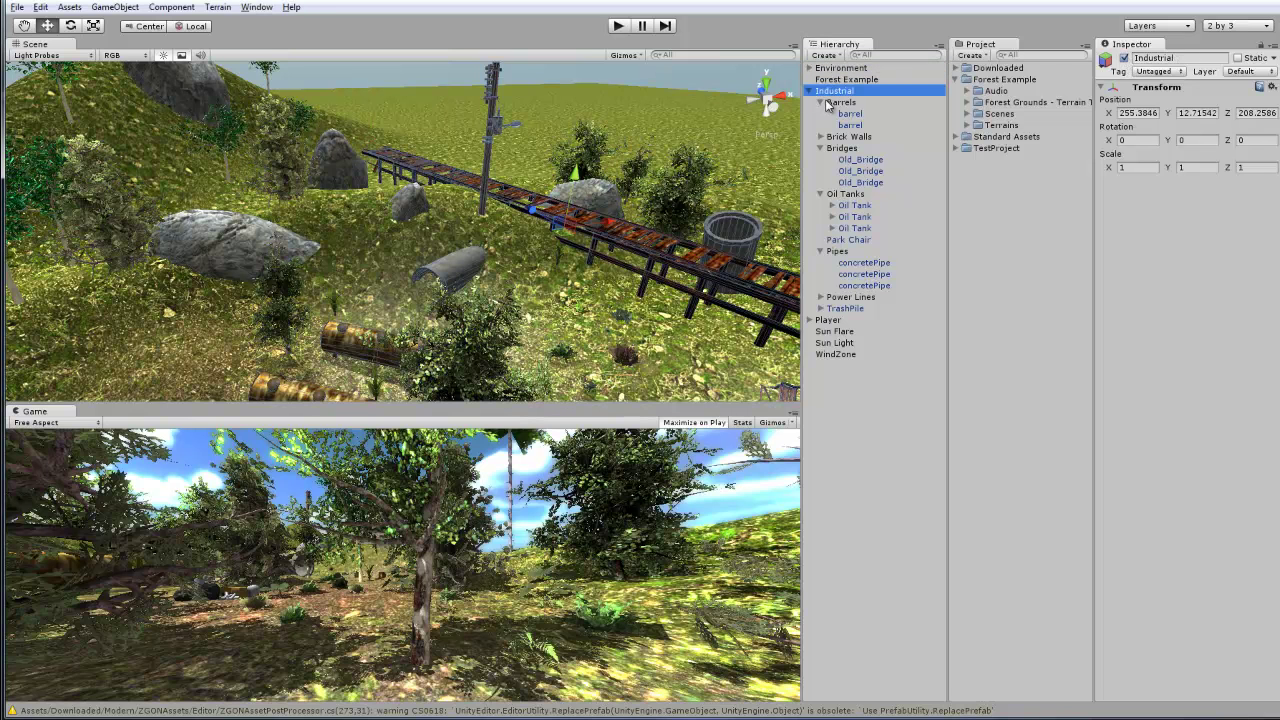
Collapse the Barrels and Bridges groups inside Industrial, frame the Brick Walls group and clear the selection.
click(819, 125)
click(855, 115)
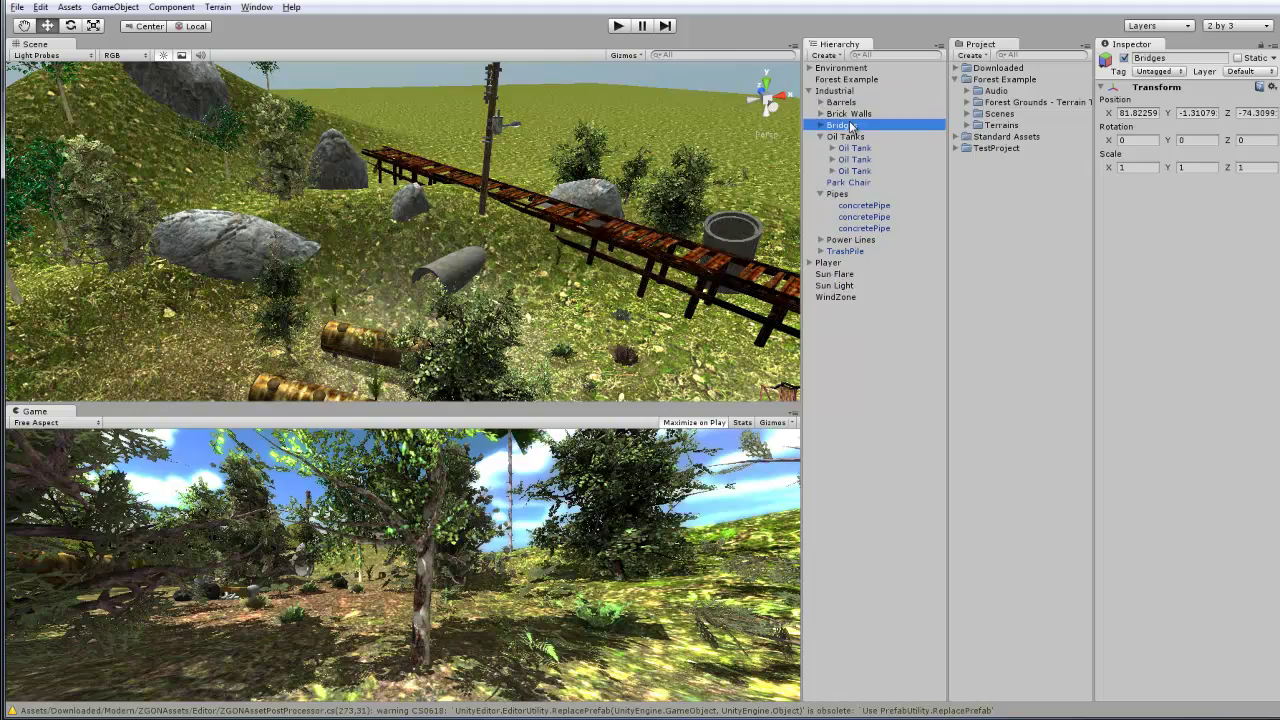
double_click(858, 115)
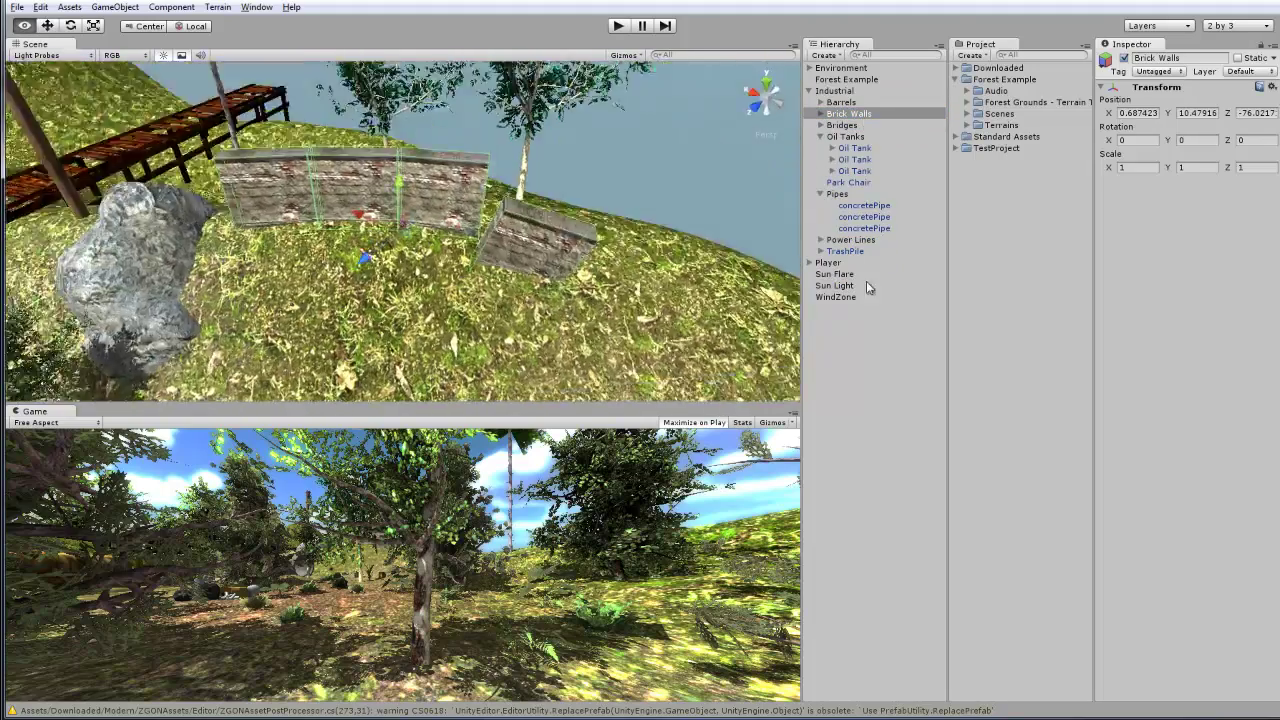
scroll(719, 202, up, 4)
alt+drag(719, 202, 430, 108)
click(428, 112)
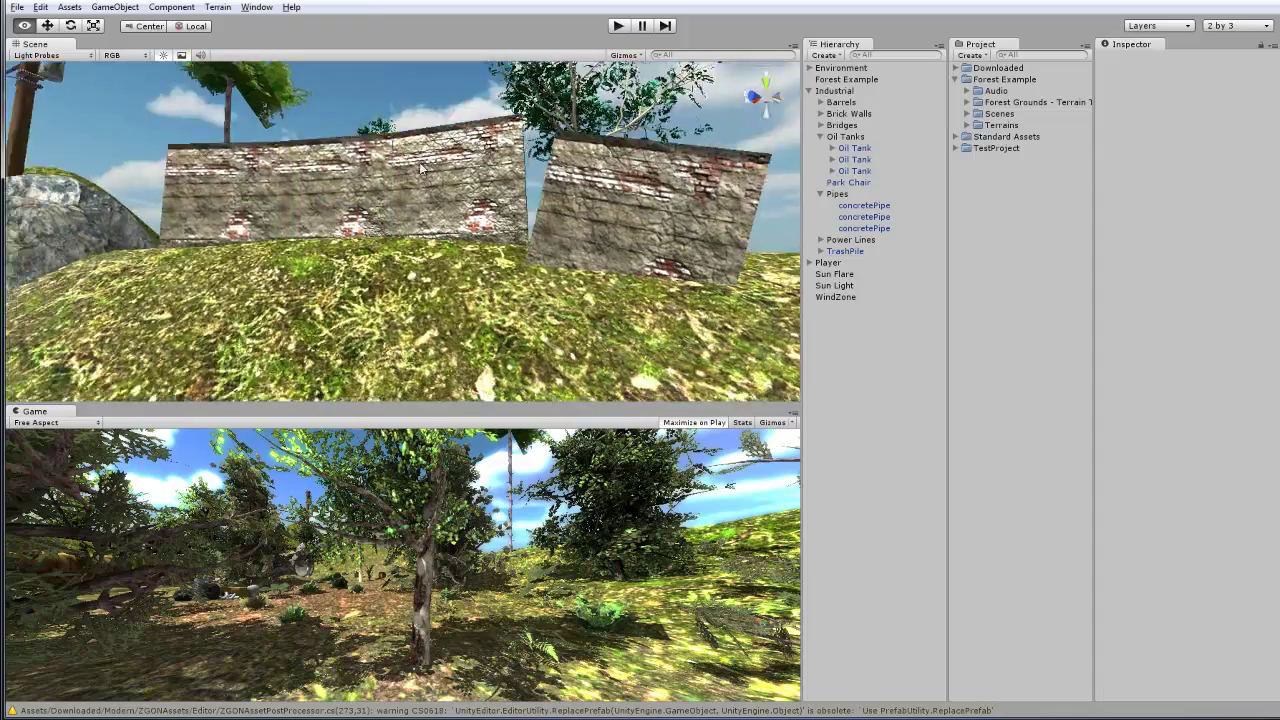
Examine the brick walls up close and survey the terrain around them from a distance.
alt+drag(423, 170, 480, 282)
scroll(533, 225, up, 5)
mouse_move(480, 283)
right_down()
mouse_move(710, 268)
mouse_move(684, 244)
mouse_move(737, 225)
mouse_move(692, 202)
mouse_move(433, 288)
mouse_move(288, 218)
mouse_move(372, 217)
mouse_move(441, 186)
mouse_move(412, 212)
mouse_move(291, 232)
mouse_move(290, 218)
mouse_move(143, 199)
mouse_move(462, 266)
right_up()
alt+drag(460, 266, 417, 251)
scroll(540, 225, down, 7)
mouse_move(417, 252)
right_down()
mouse_move(451, 335)
mouse_move(439, 301)
mouse_move(484, 278)
mouse_move(423, 246)
mouse_move(335, 250)
mouse_move(285, 299)
mouse_move(428, 240)
mouse_move(295, 222)
mouse_move(349, 255)
mouse_move(287, 267)
mouse_move(556, 216)
mouse_move(577, 245)
mouse_move(358, 205)
mouse_move(467, 293)
mouse_move(315, 285)
mouse_move(517, 292)
mouse_move(619, 261)
mouse_move(342, 266)
mouse_move(637, 118)
mouse_move(645, 148)
mouse_move(393, 259)
right_up()
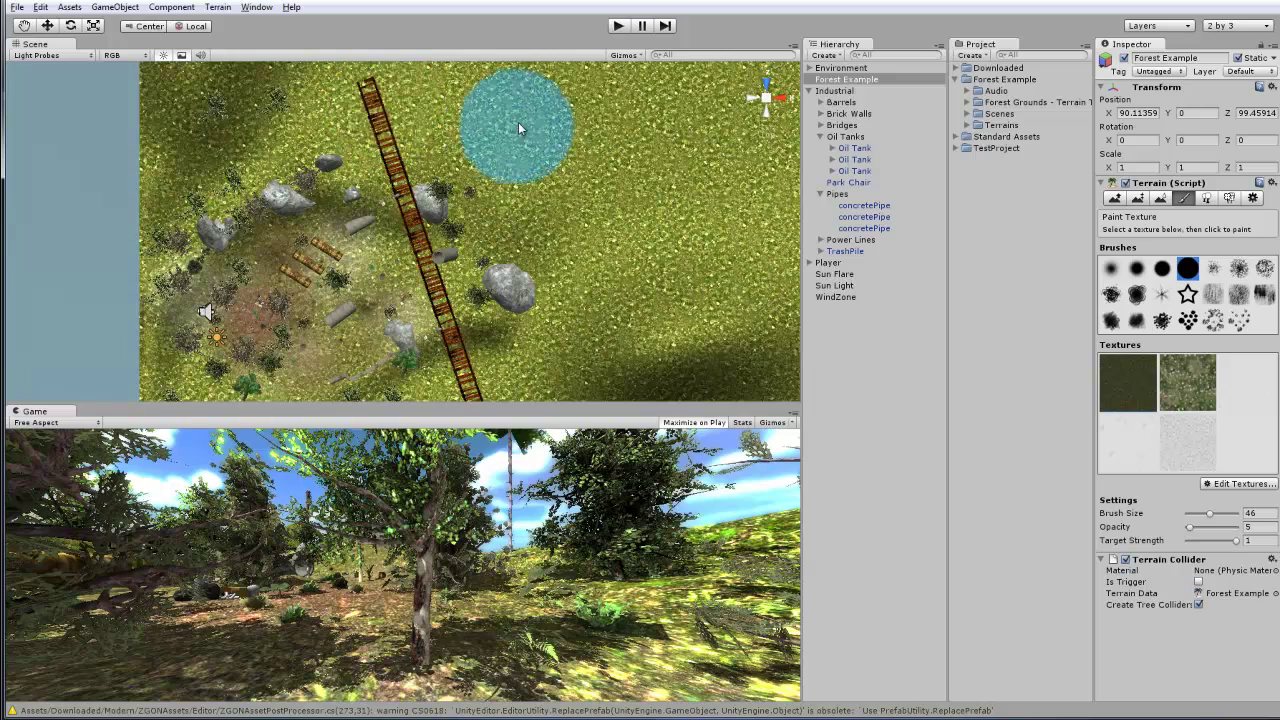
Select the Forest Example terrain in Paint Texture mode and look over the oil tank area from above.
mouse_move(518, 122)
middle_down()
mouse_move(419, 297)
mouse_move(463, 285)
mouse_move(486, 137)
mouse_move(500, 129)
mouse_move(363, 224)
middle_up()
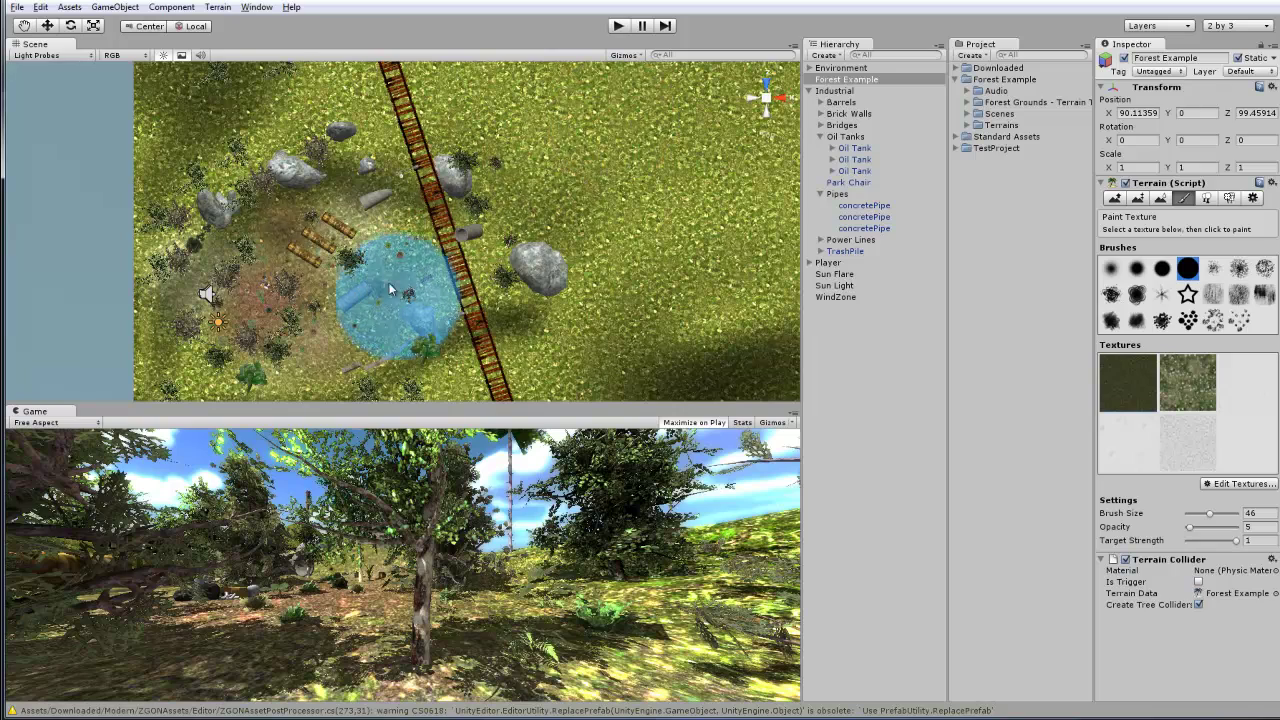
scroll(316, 255, up, 7)
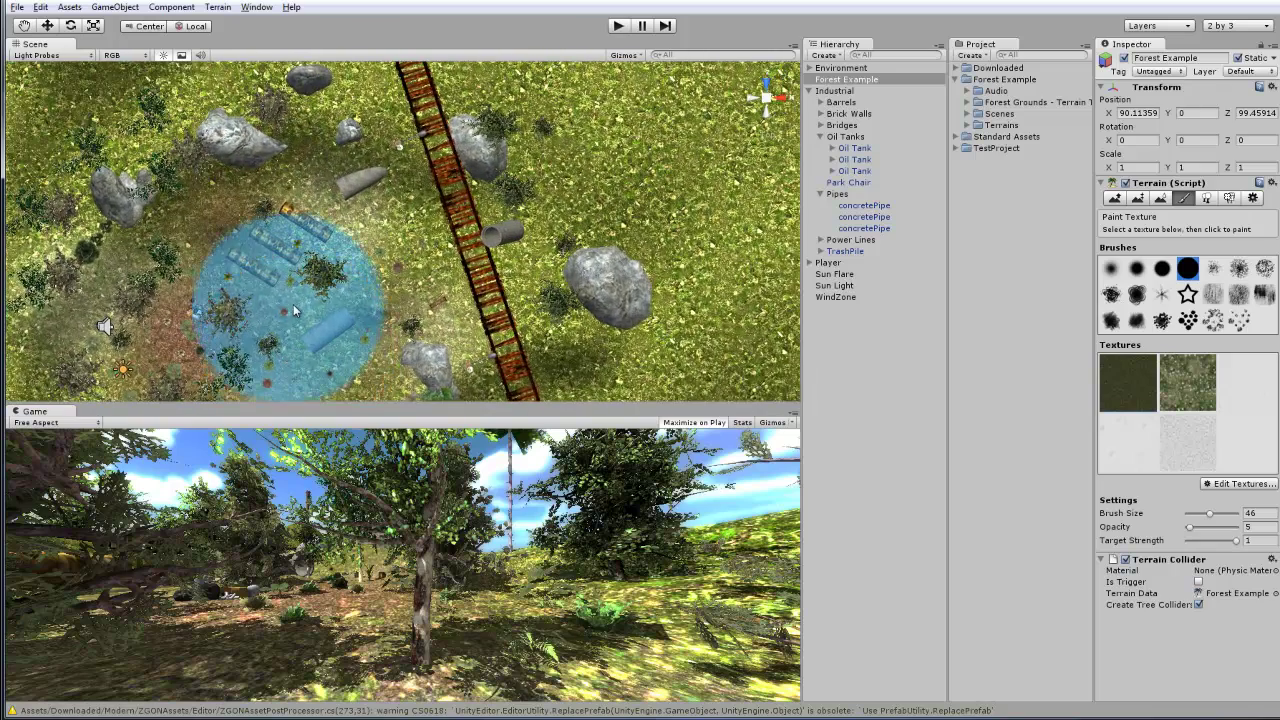
scroll(234, 271, down, 4)
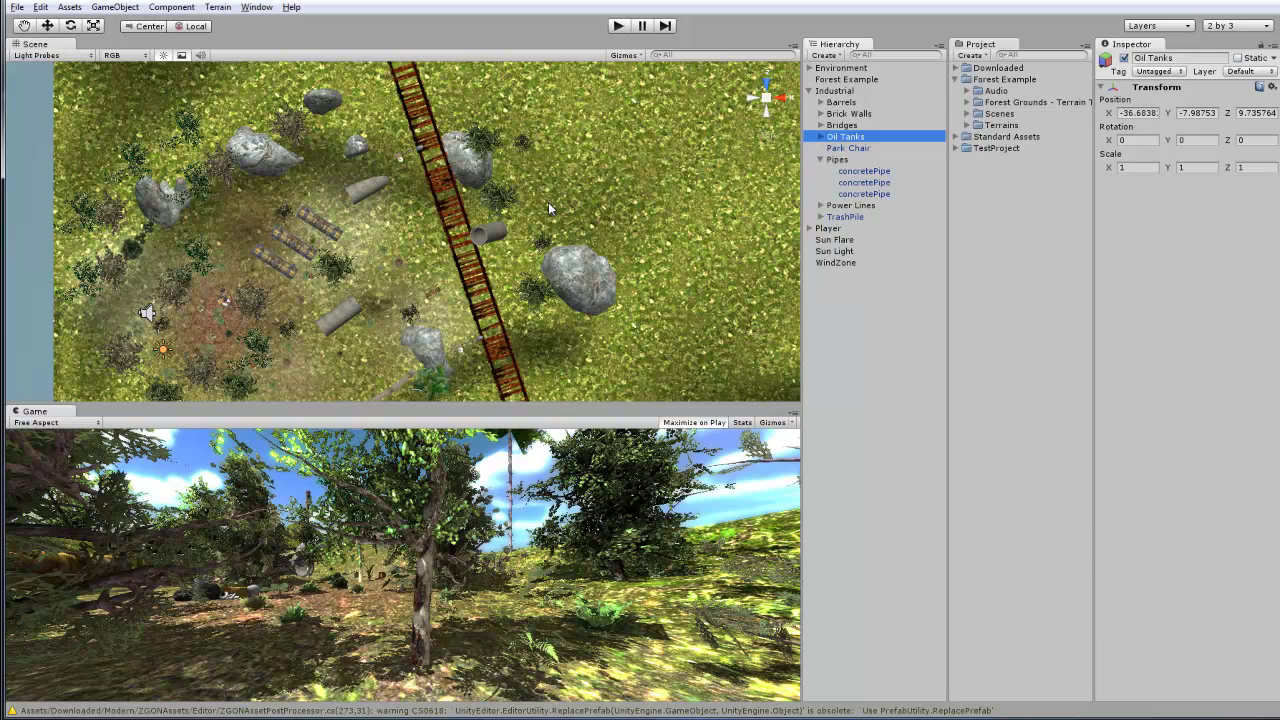
Reselect the Forest Example terrain, choose the first soft round brush and inspect the ground shading around the rocks from above.
click(575, 145)
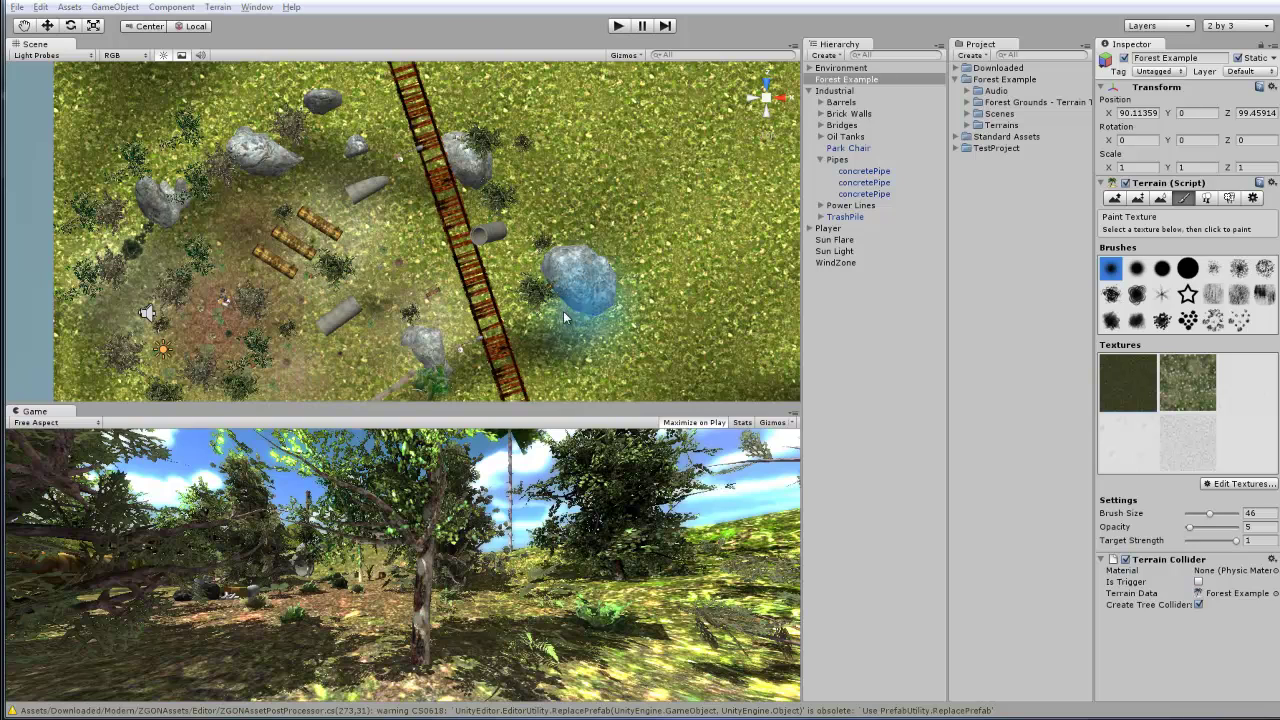
middle_drag(545, 212, 368, 275)
scroll(371, 274, down, 8)
middle_drag(387, 217, 578, 152)
scroll(578, 154, up, 4)
alt+drag(508, 268, 508, 263)
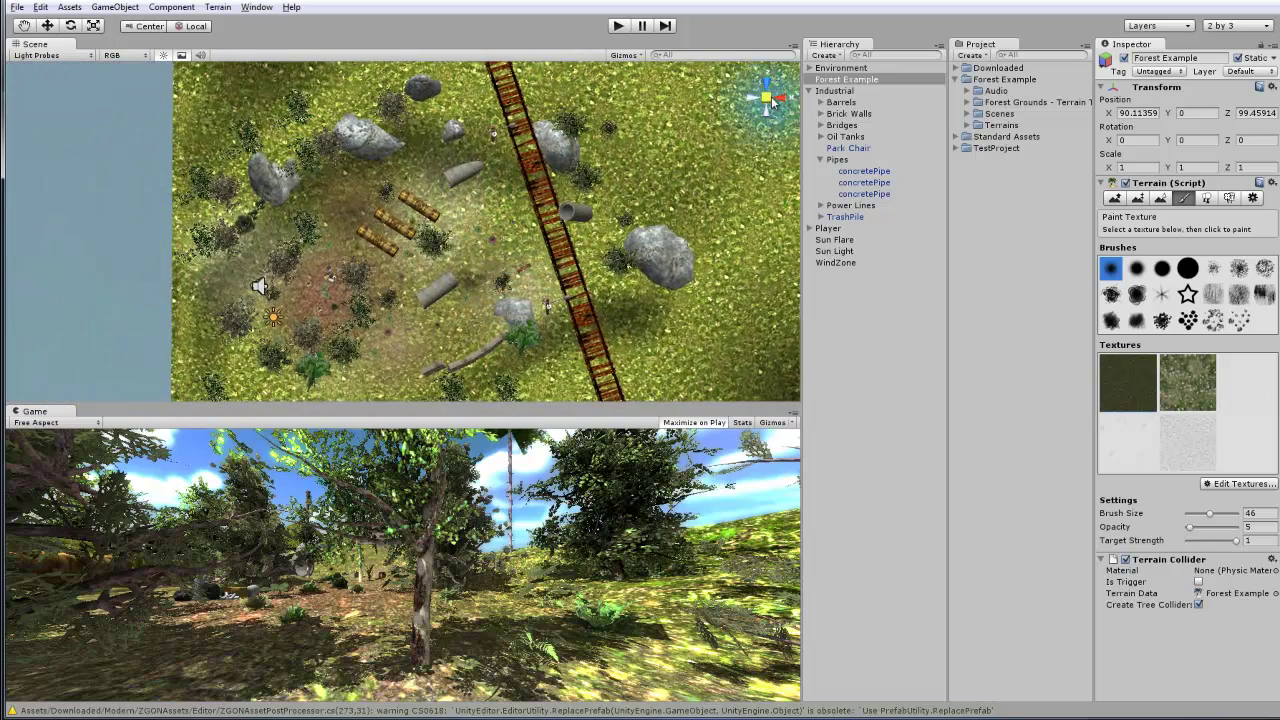
Switch the scene view to perspective and select the small tree beside the large rock on the hill.
click(769, 99)
alt+drag(460, 181, 431, 177)
scroll(425, 258, up, 6)
alt+drag(425, 258, 703, 247)
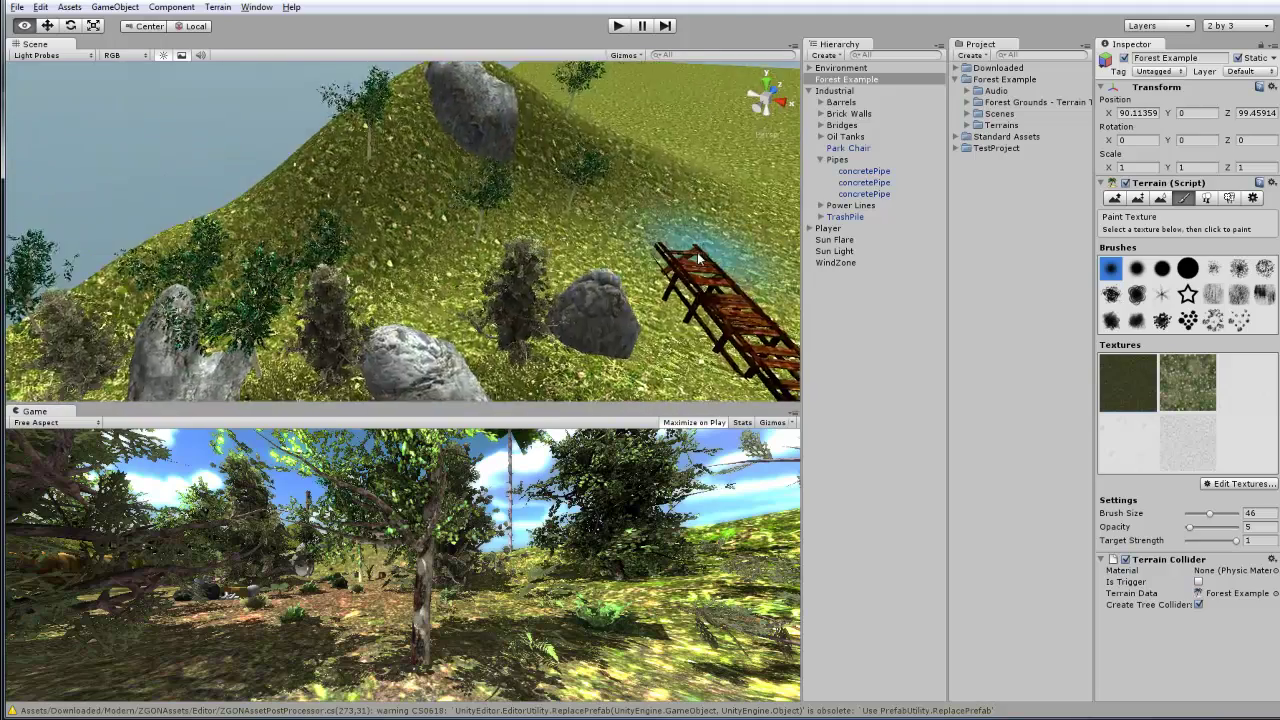
right_drag(703, 247, 80, 7)
right_drag(454, 99, 400, 165)
click(372, 165)
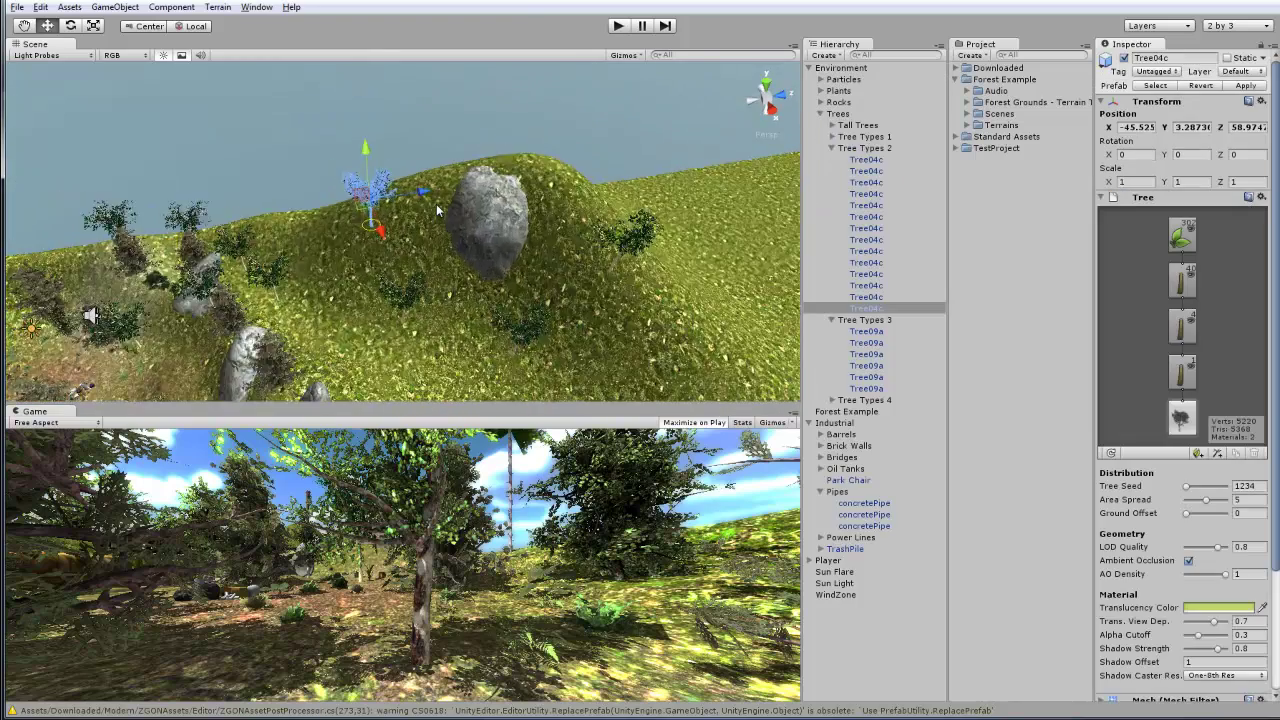
Examine the ground beneath the selected hill tree, and survey the whole forest area with its bridge and brick walls.
scroll(438, 210, up, 3)
alt+drag(438, 210, 509, 186)
scroll(427, 245, up, 6)
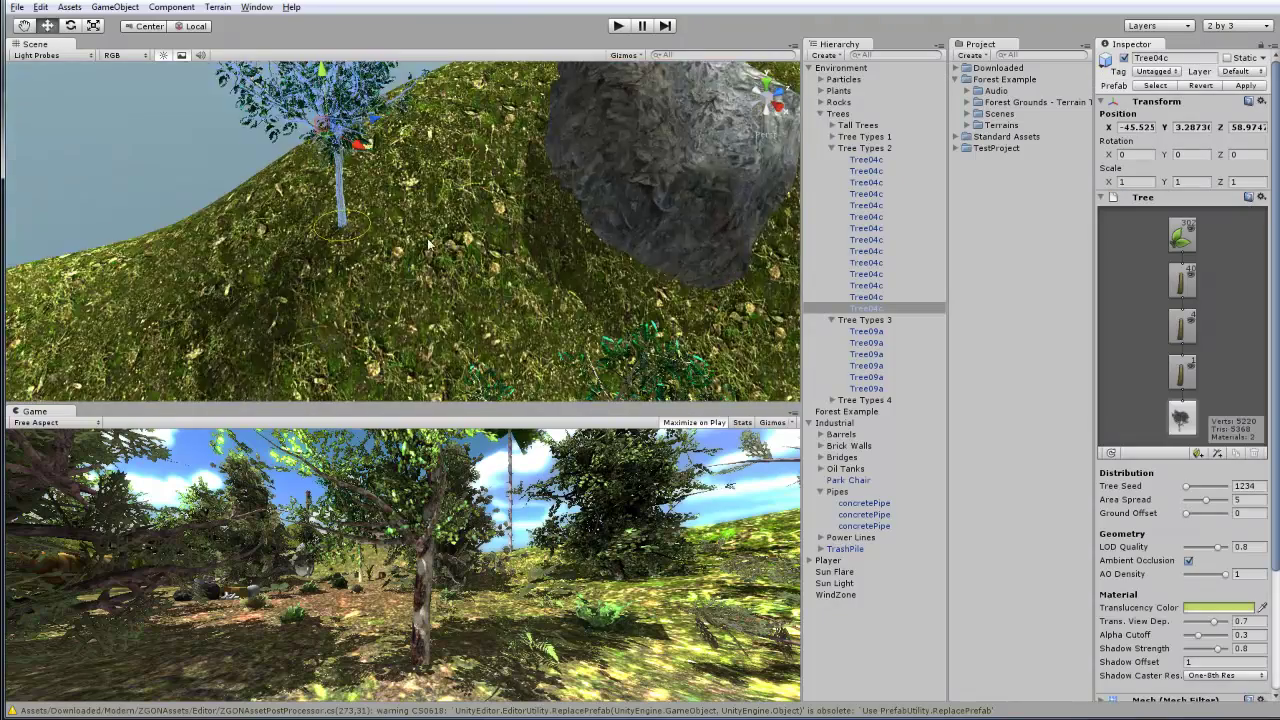
right_drag(427, 245, 431, 338)
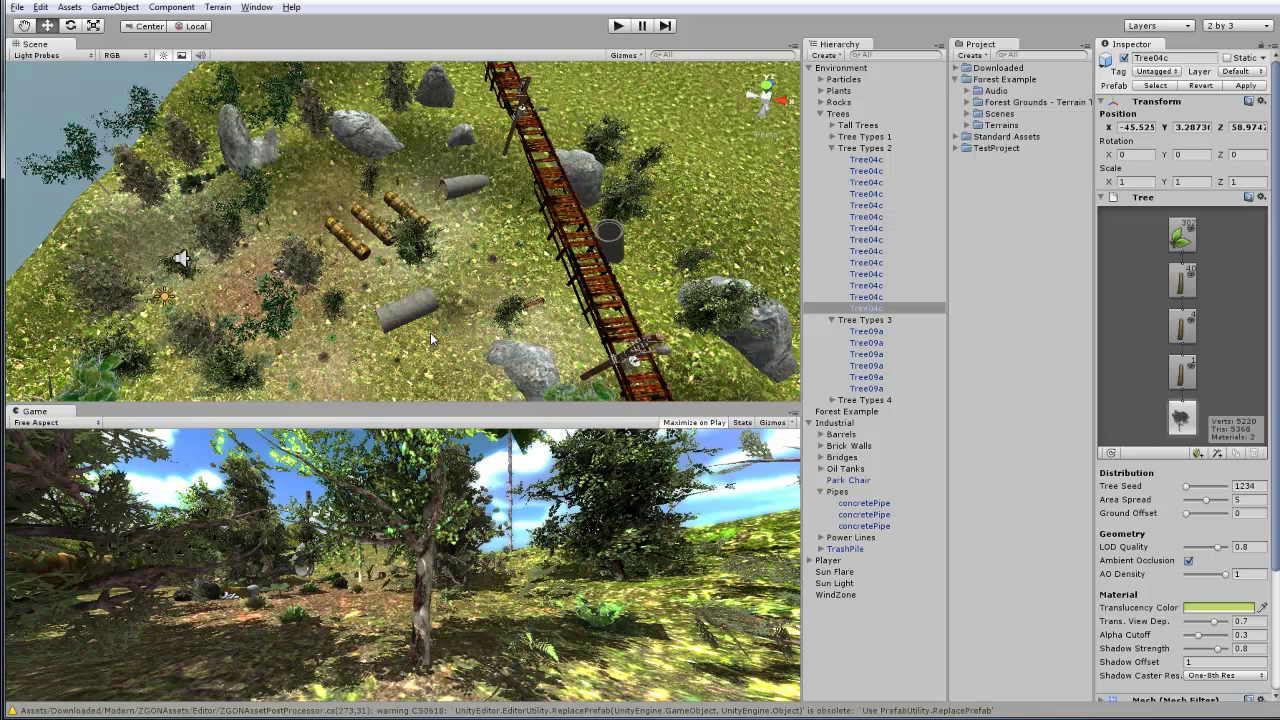
right_drag(430, 332, 632, 230)
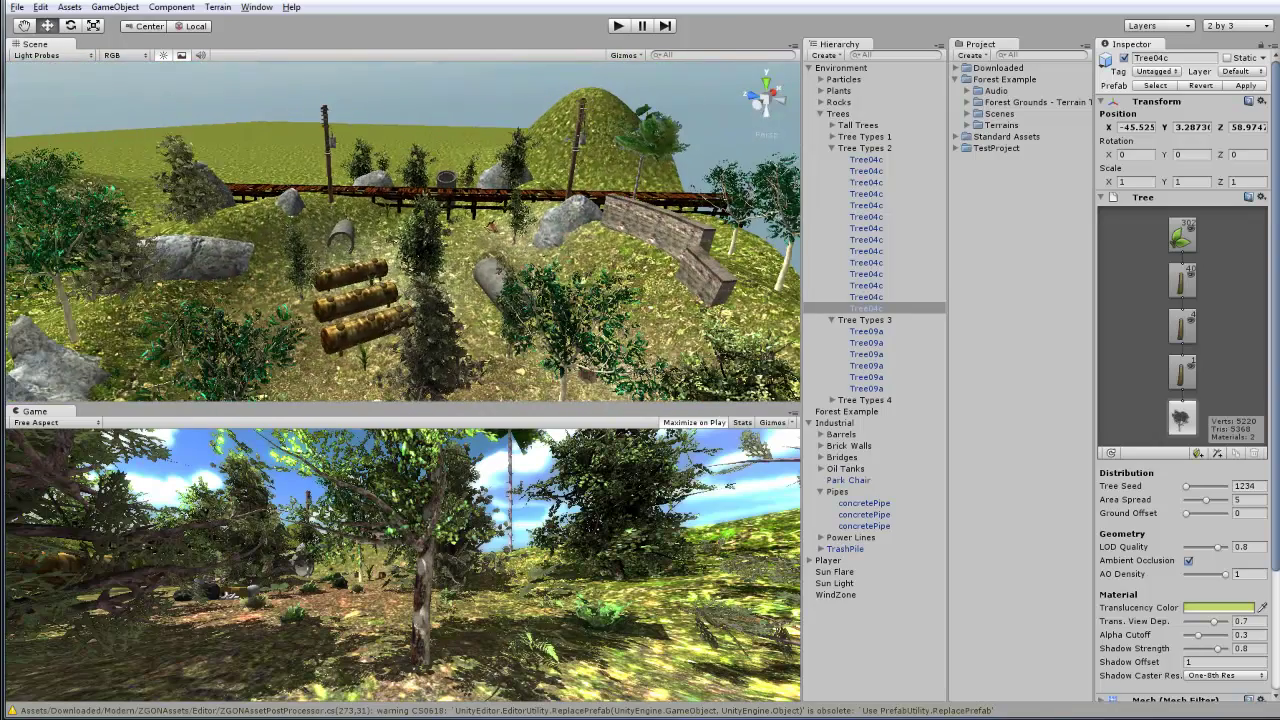